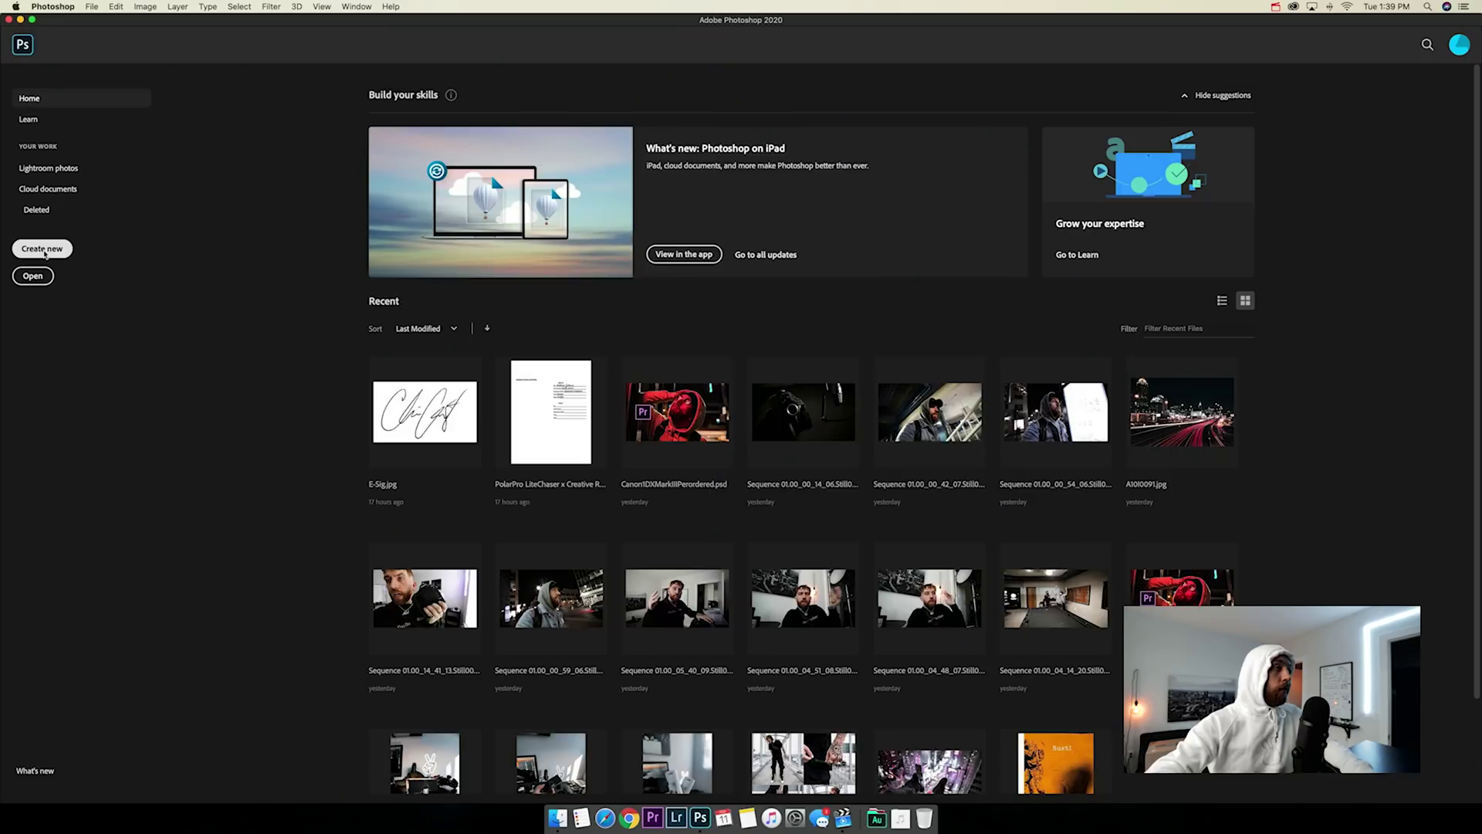
# - Create a new 1920 x 1080 px document at 300 ppi and fill its background with black
pyautogui.click(42, 249)
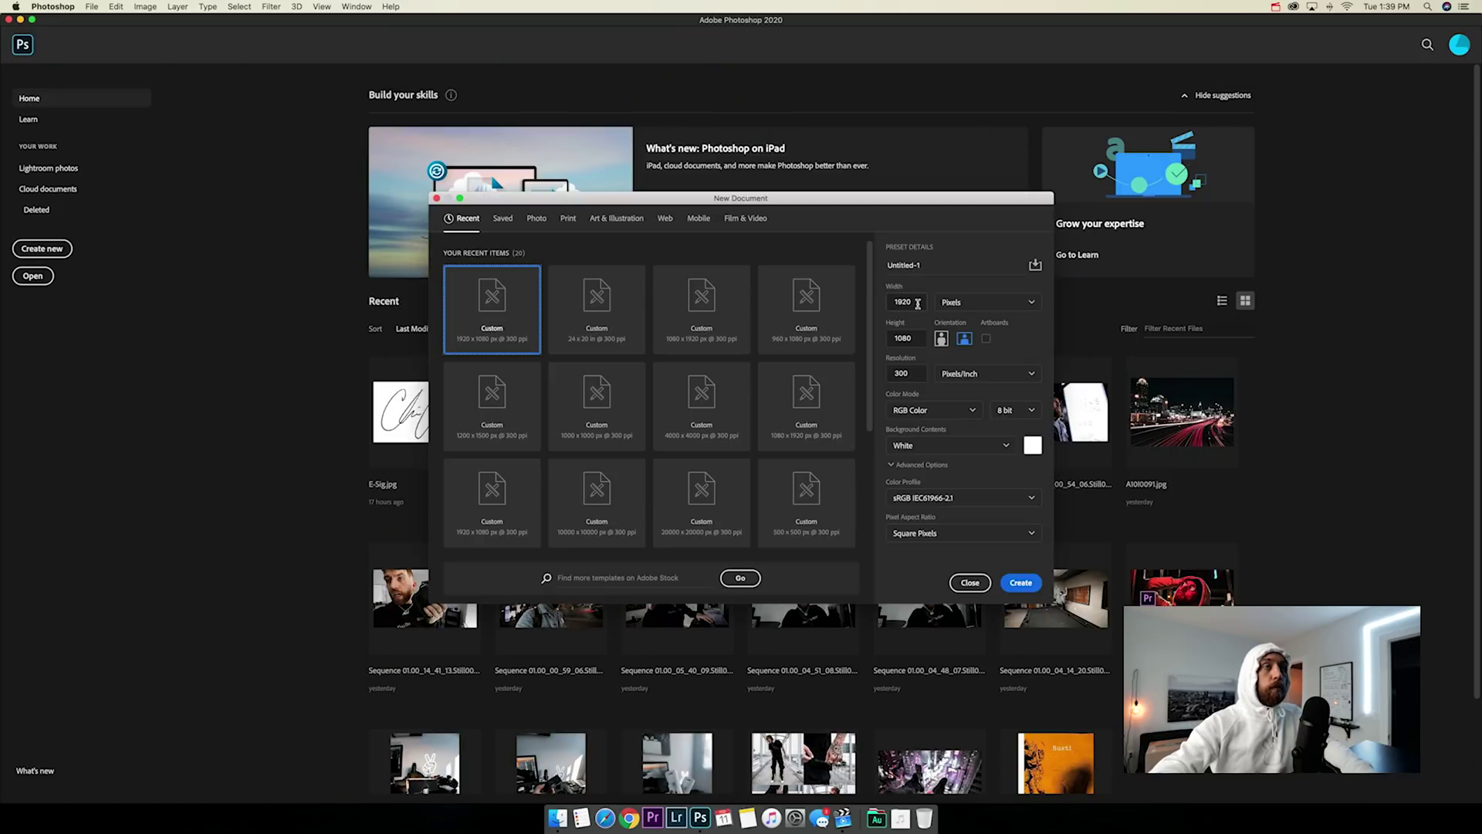
pyautogui.click(1022, 583)
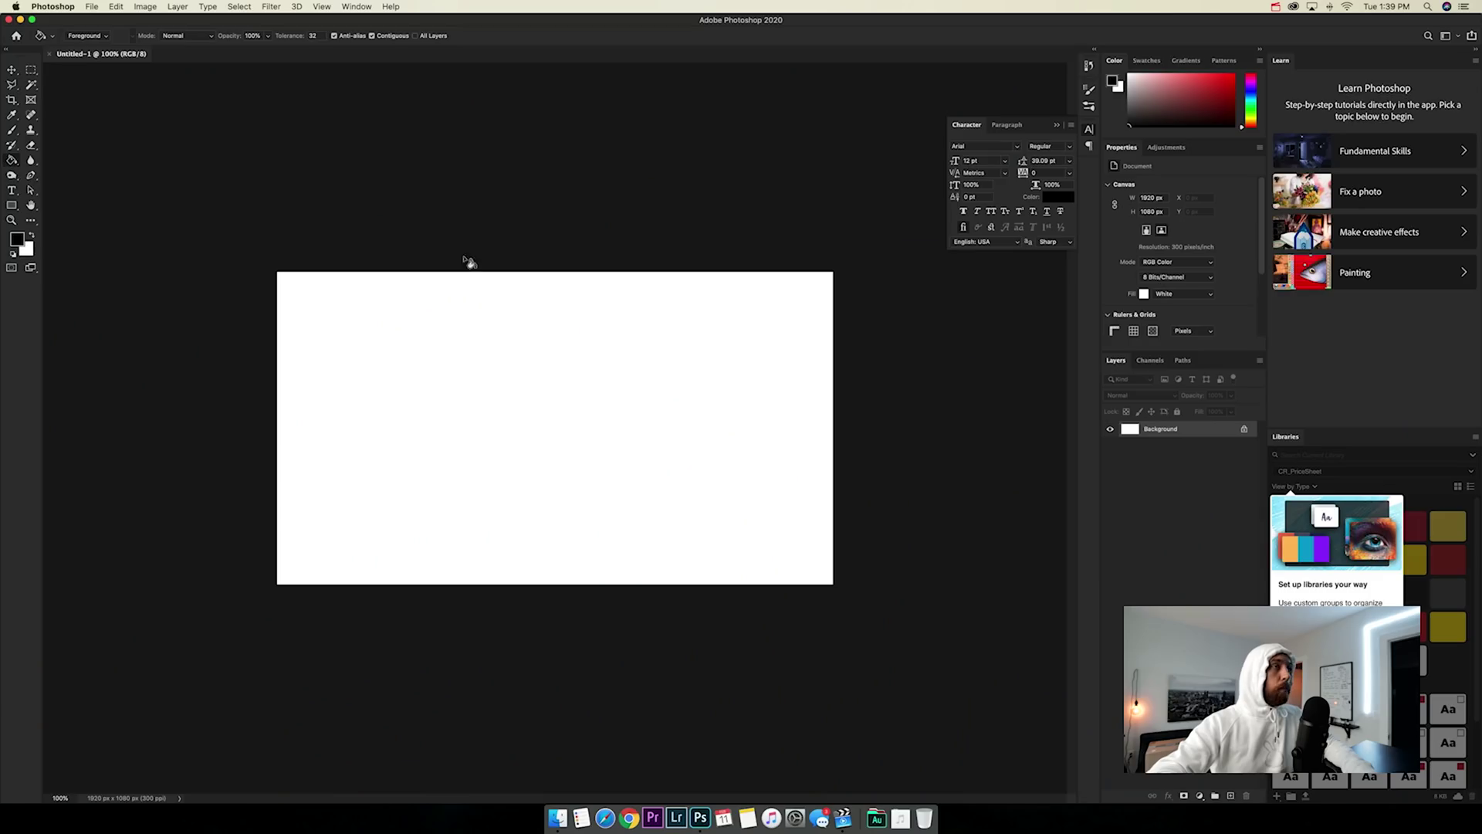
pyautogui.click(551, 388)
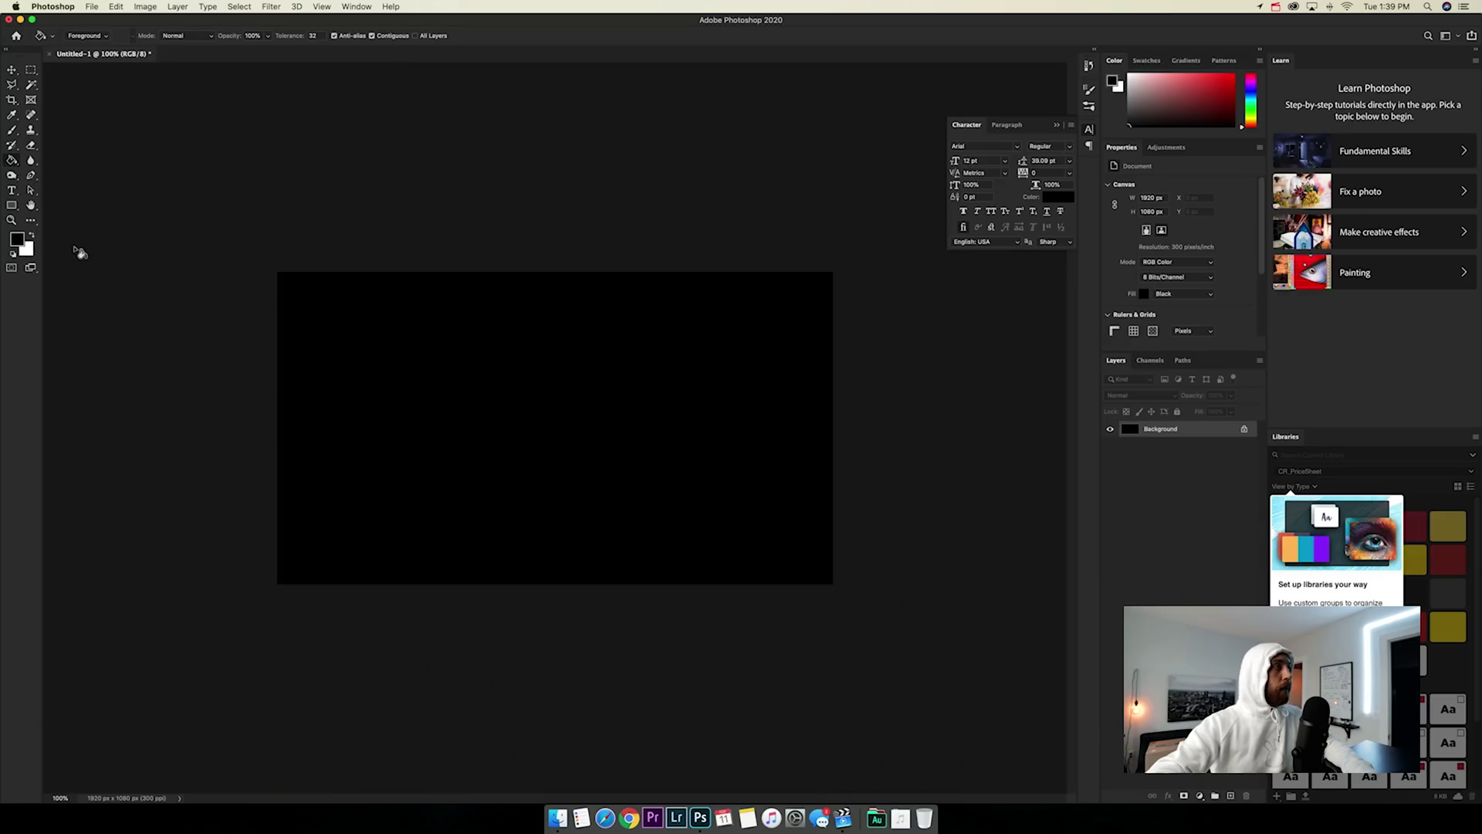
# - Make white the foreground colour and add a text box about 1920 x 646 px across the canvas reading TITLE
pyautogui.click(33, 238)
pyautogui.click(12, 190)
pyautogui.moveTo(278, 326); pyautogui.dragTo(830, 510)
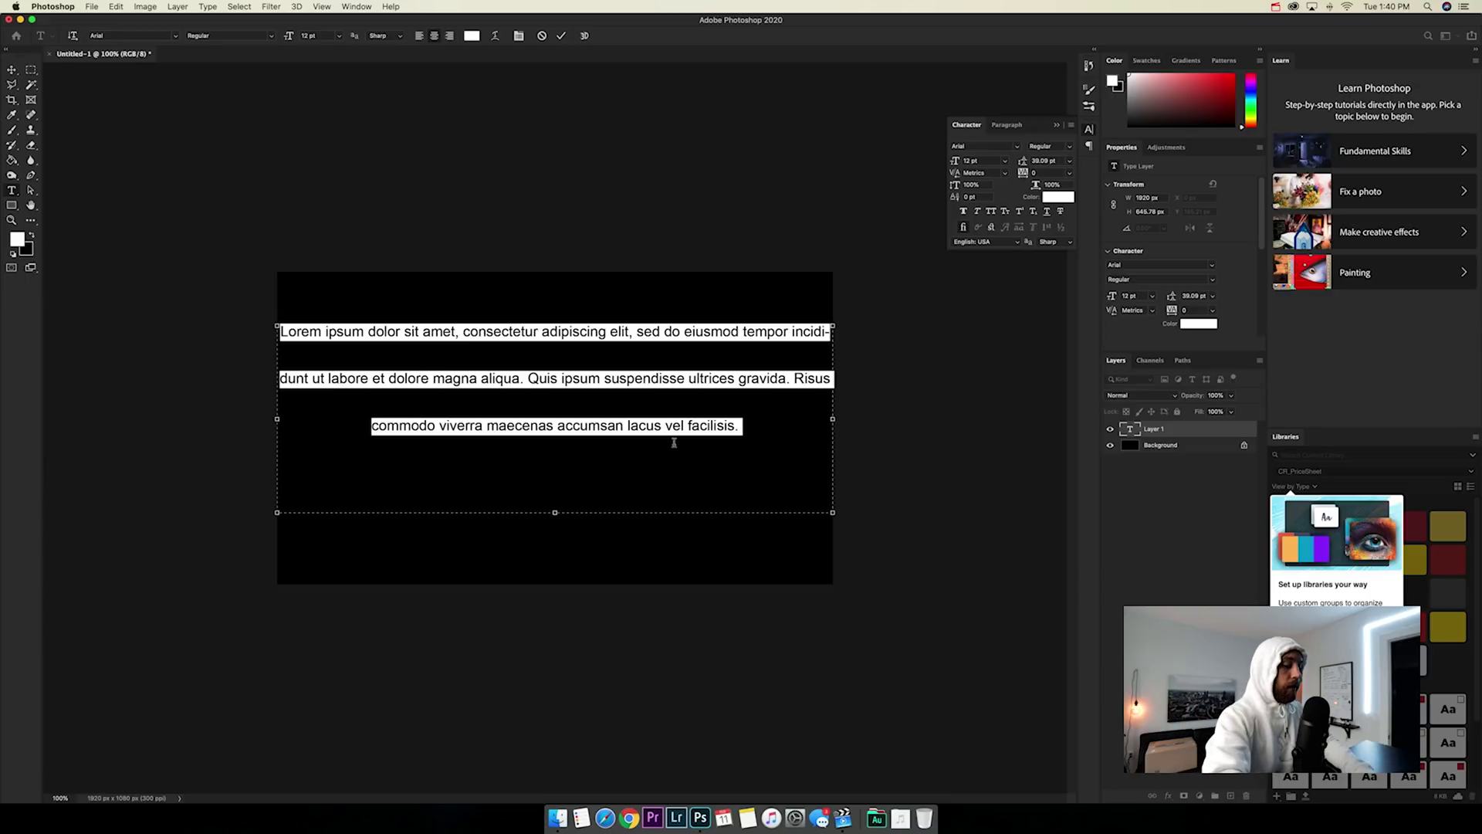
pyautogui.write('title')
pyautogui.moveTo(675, 443); pyautogui.dragTo(451, 329)
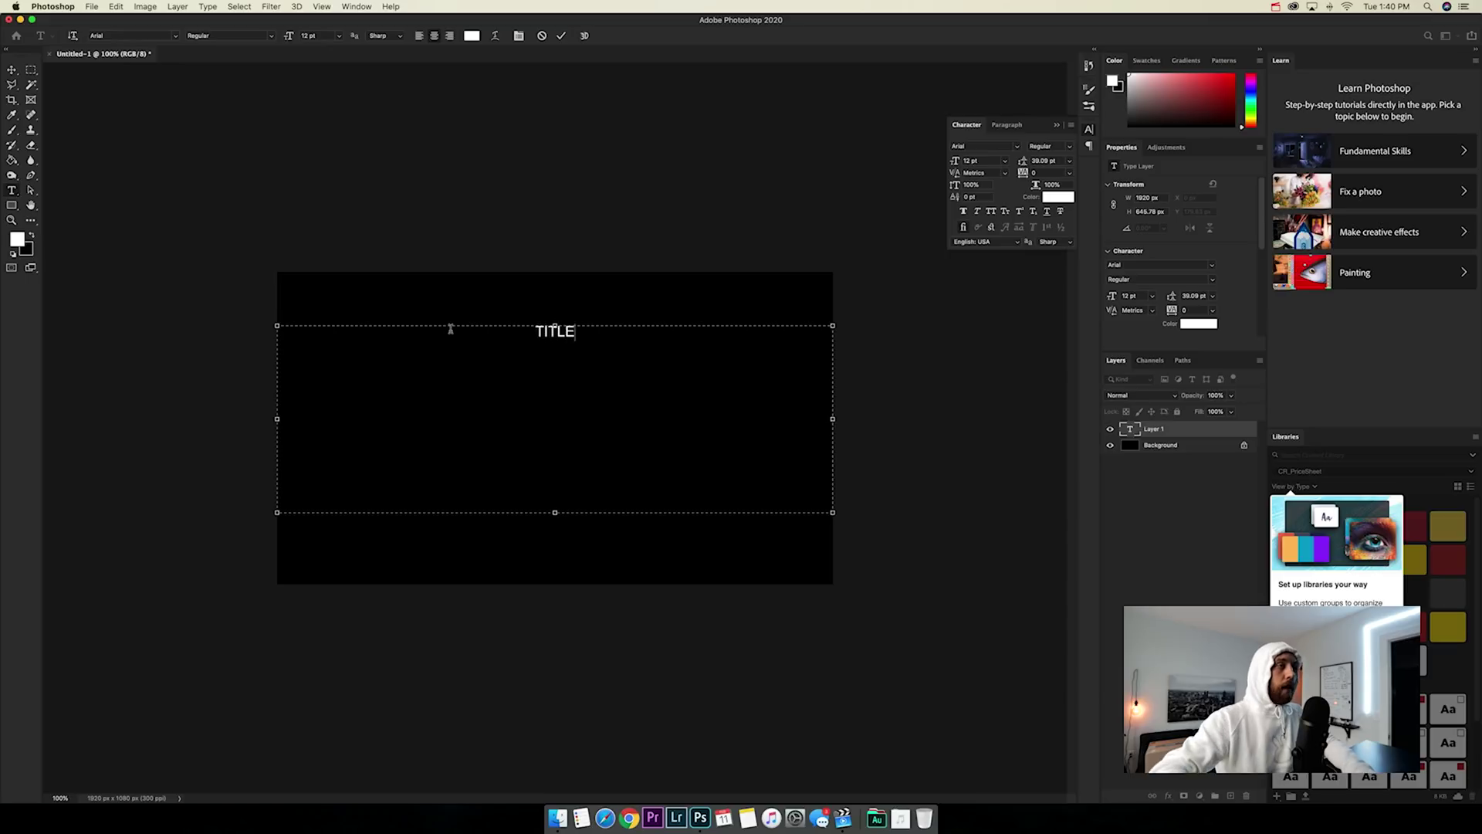
# - Format the TITLE text in Gotham Bold at 50 pt
pyautogui.doubleClick(663, 341)
pyautogui.click(177, 36)
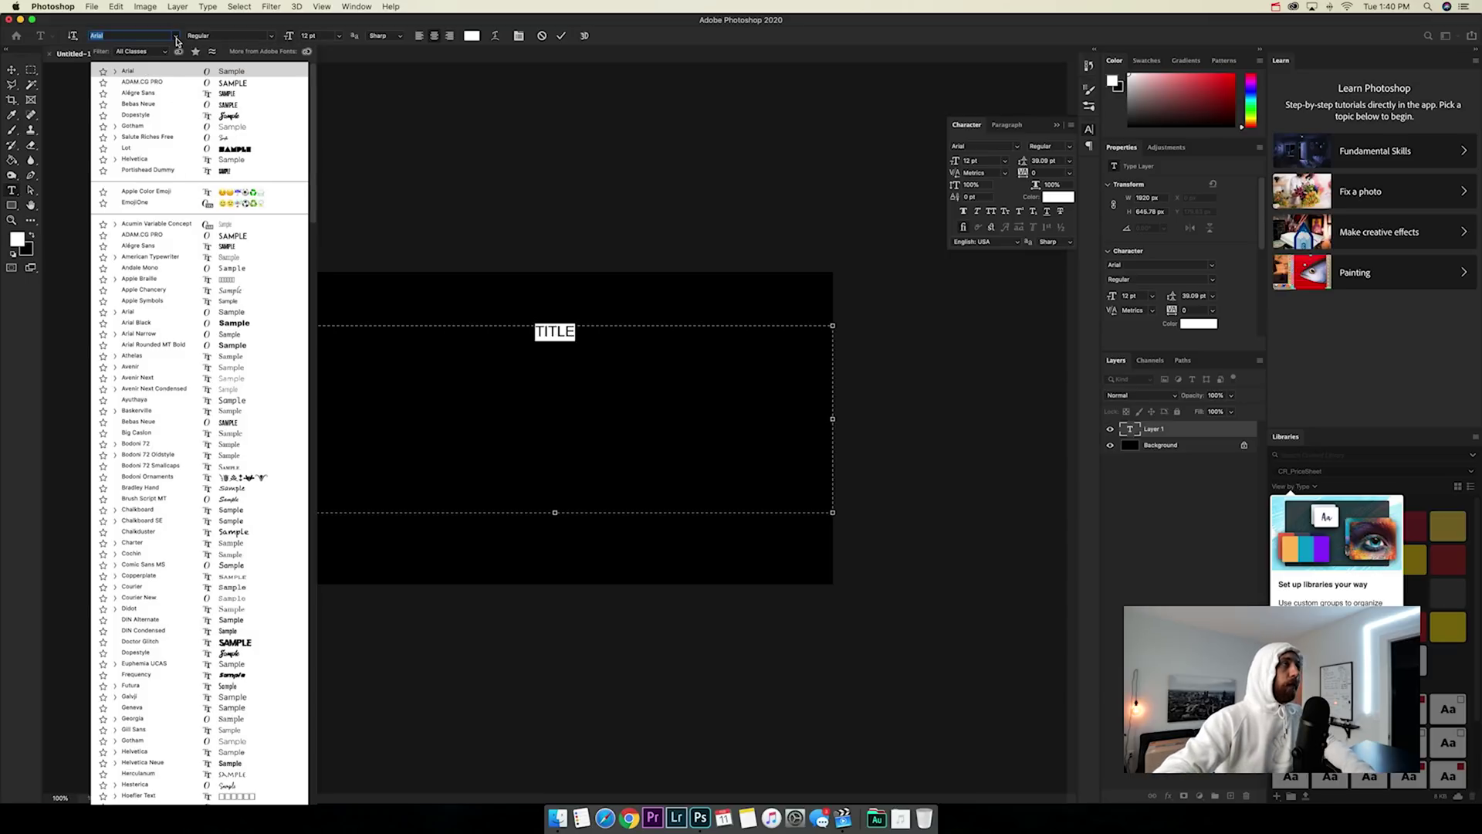
pyautogui.click(160, 128)
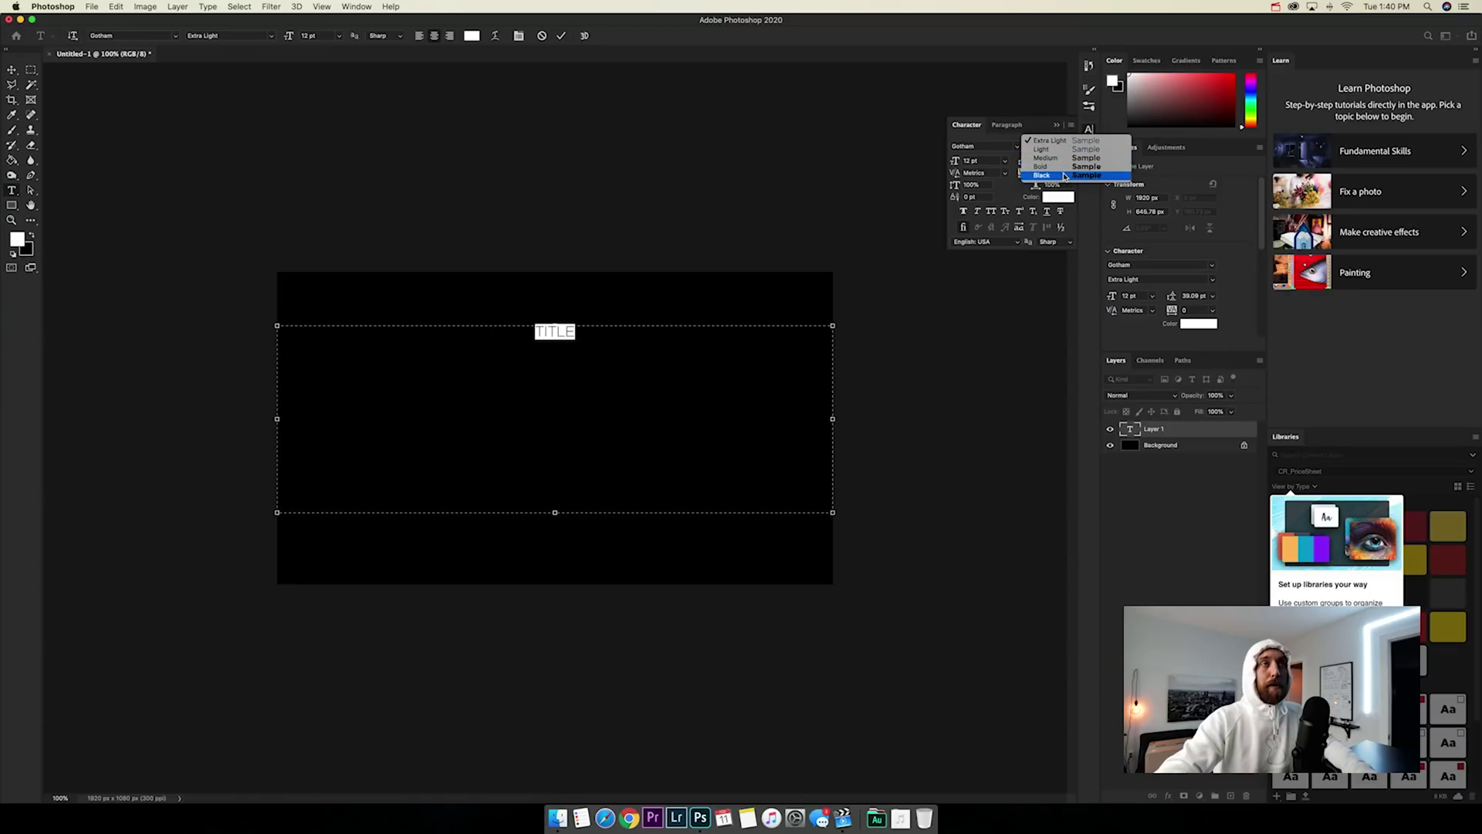
pyautogui.press('Escape')
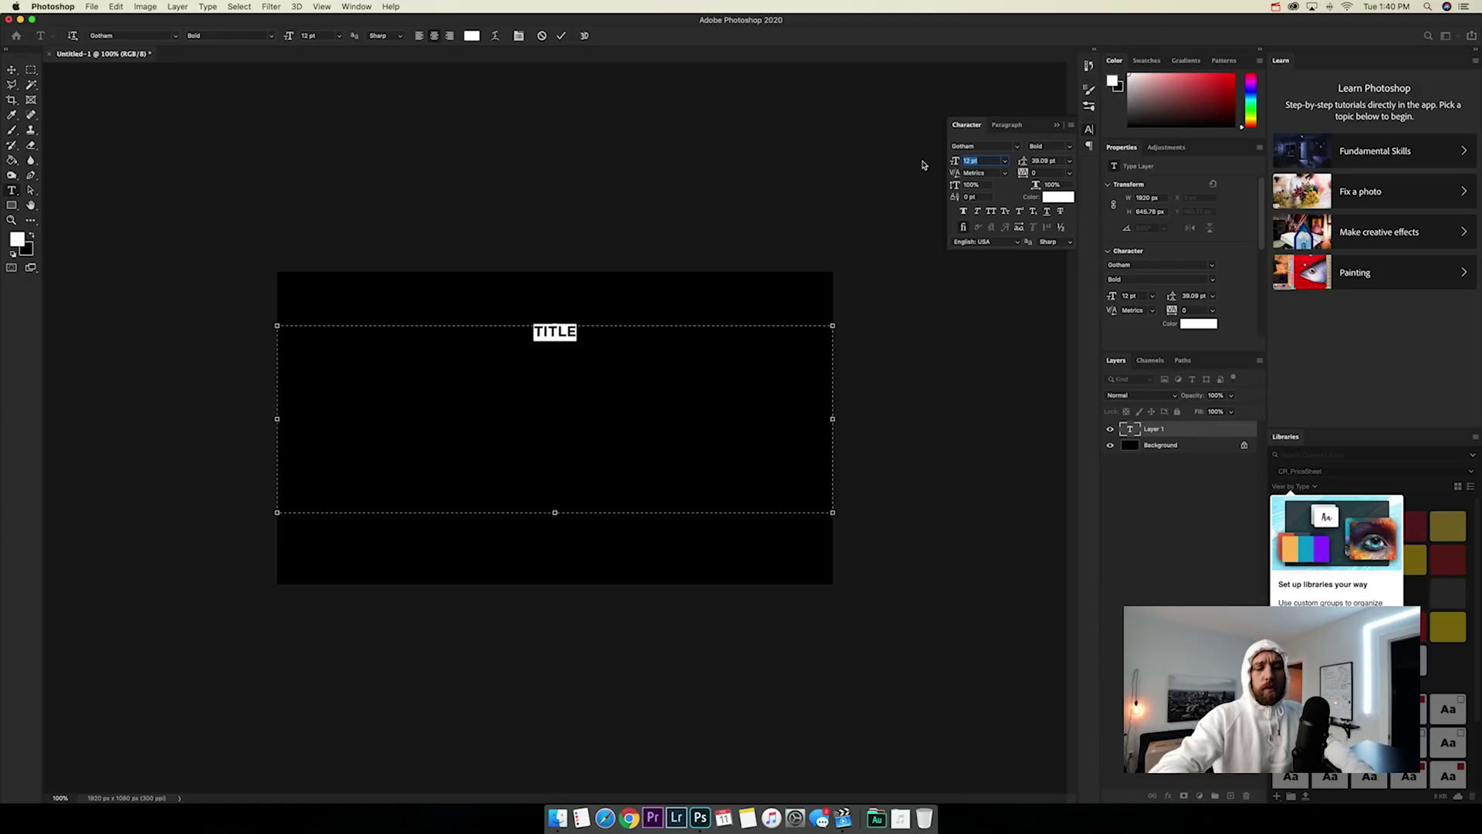
pyautogui.write('50')
pyautogui.press('Return')
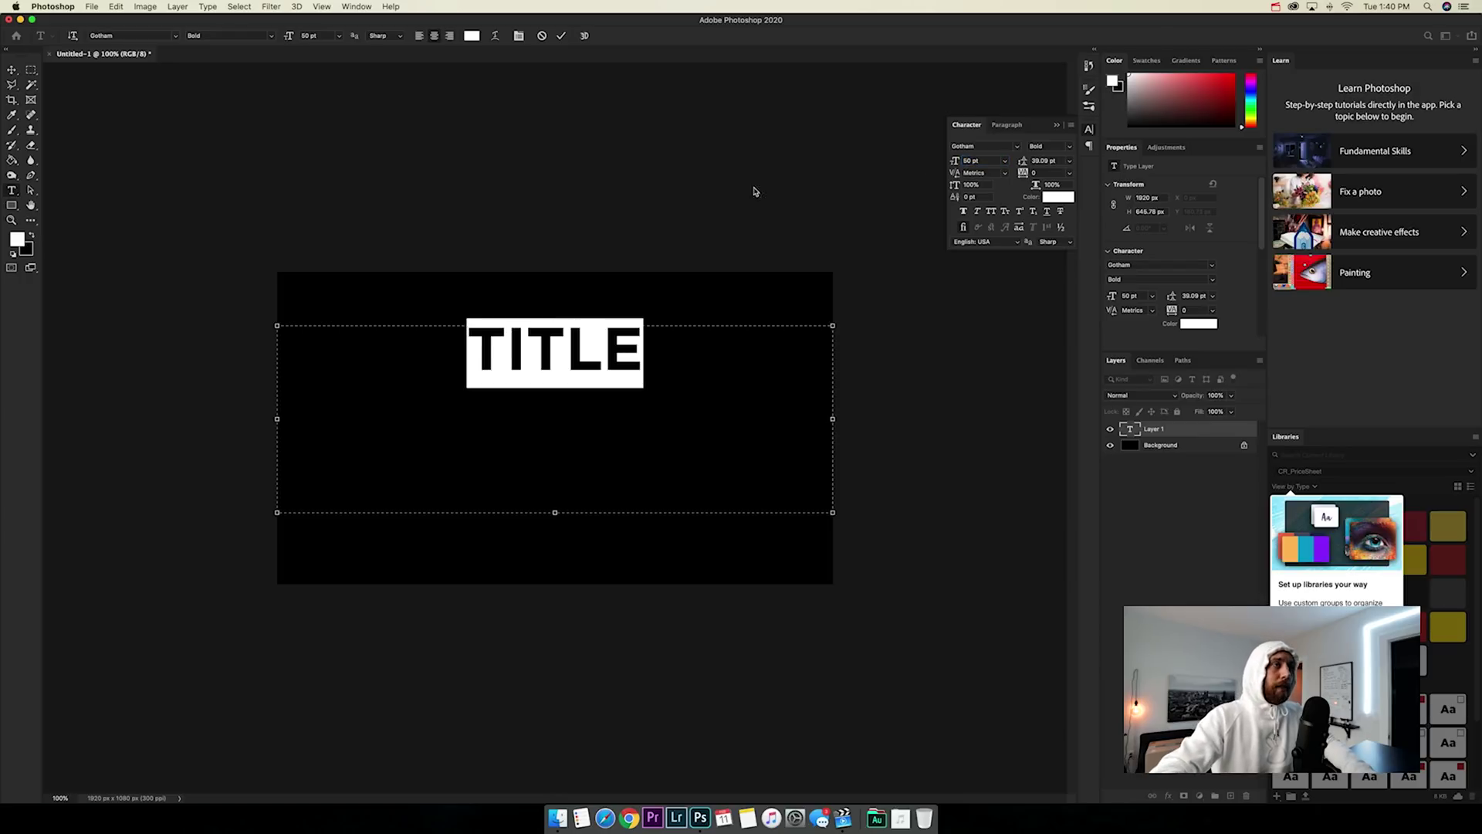
# - Commit the TITLE text and move it down to the middle of the canvas
pyautogui.click(561, 37)
pyautogui.press('v')
pyautogui.moveTo(605, 384); pyautogui.dragTo(618, 459)
# - Select all of the TITLE text for editing and set its tracking to -50
pyautogui.press('t')
pyautogui.click(325, 415)
pyautogui.press('super+a')
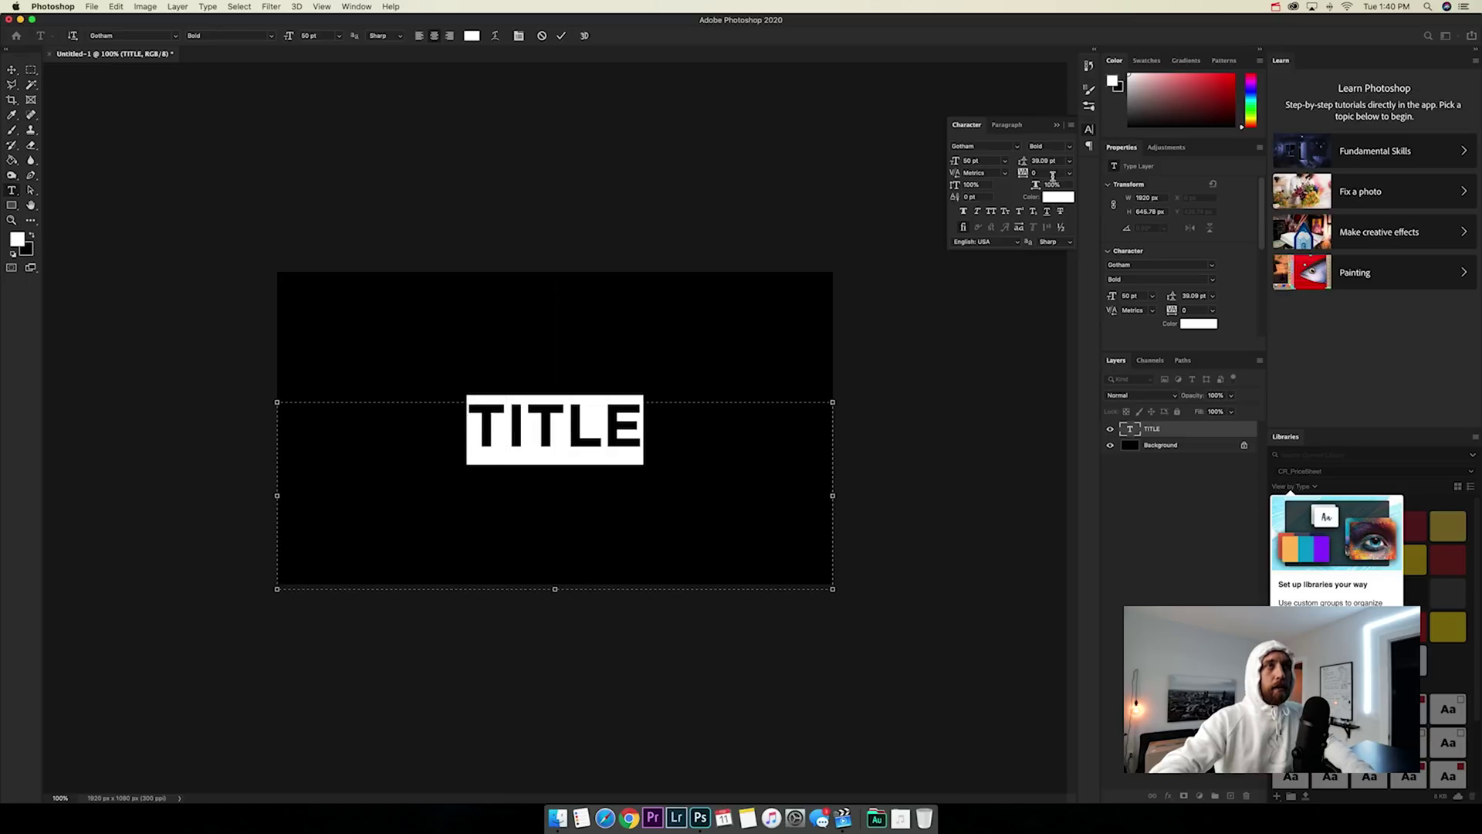
pyautogui.write('-')
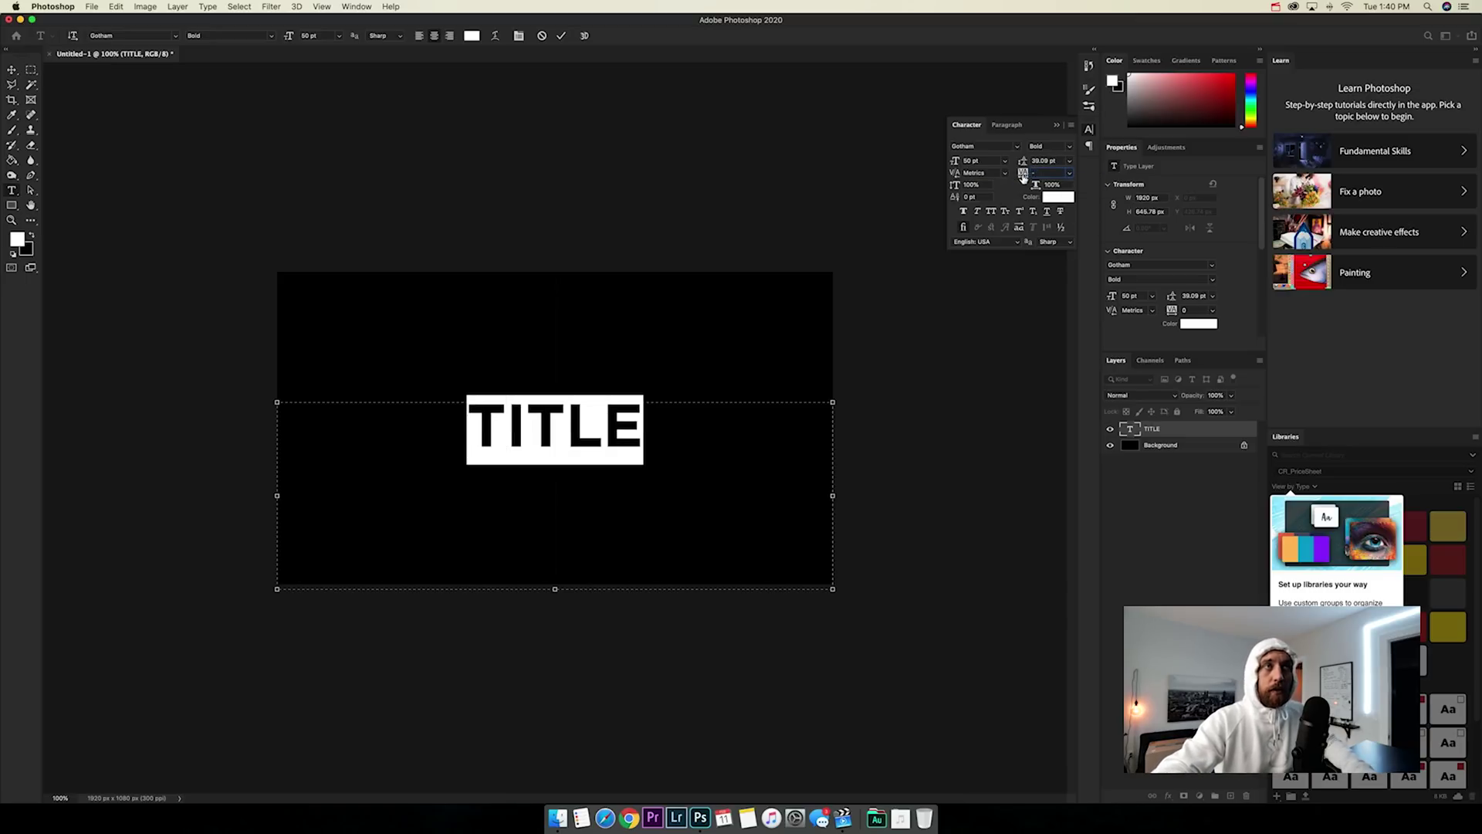
pyautogui.click(356, 6)
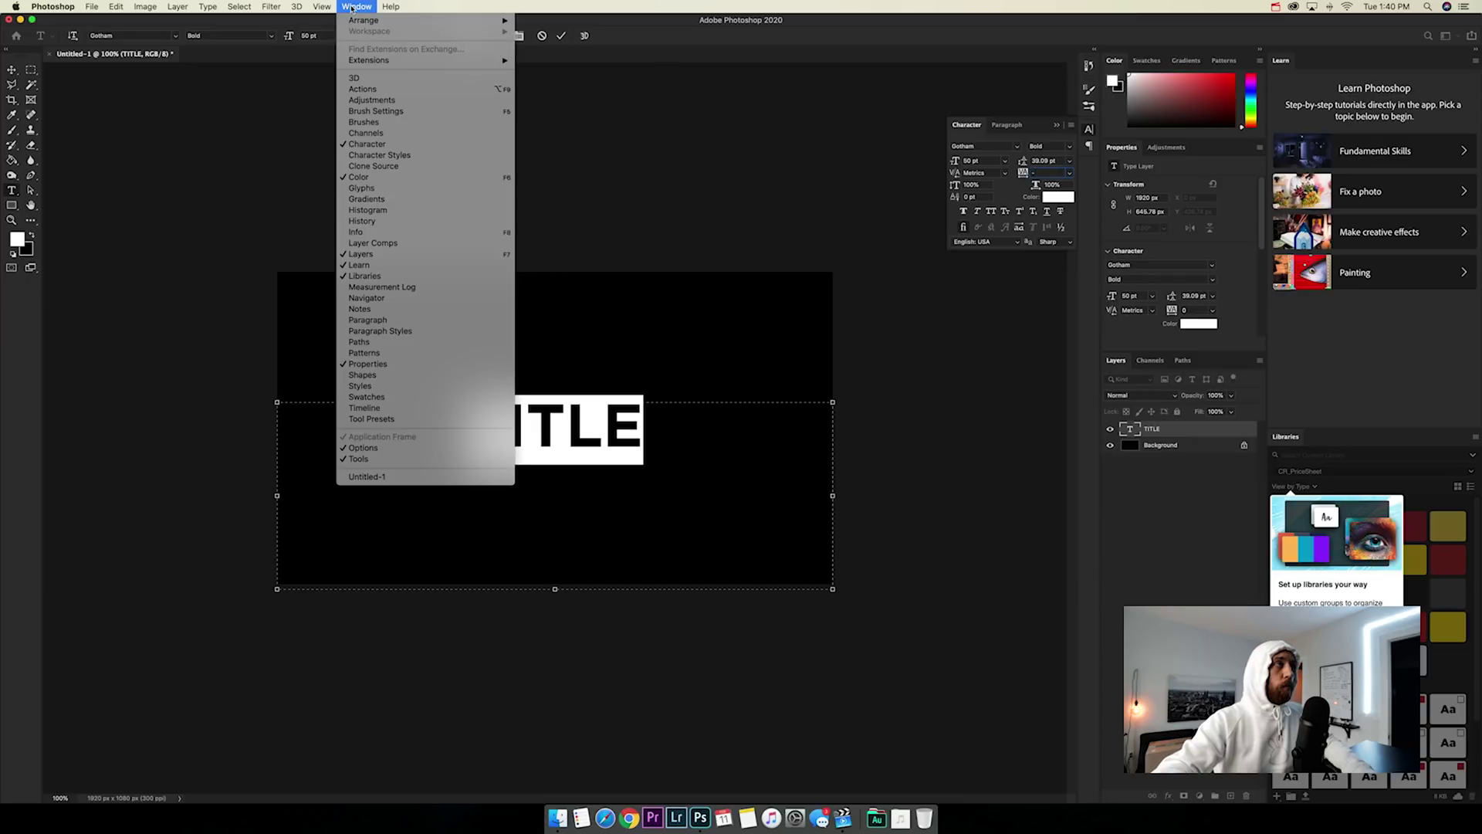
pyautogui.click(1084, 175)
pyautogui.write('-')
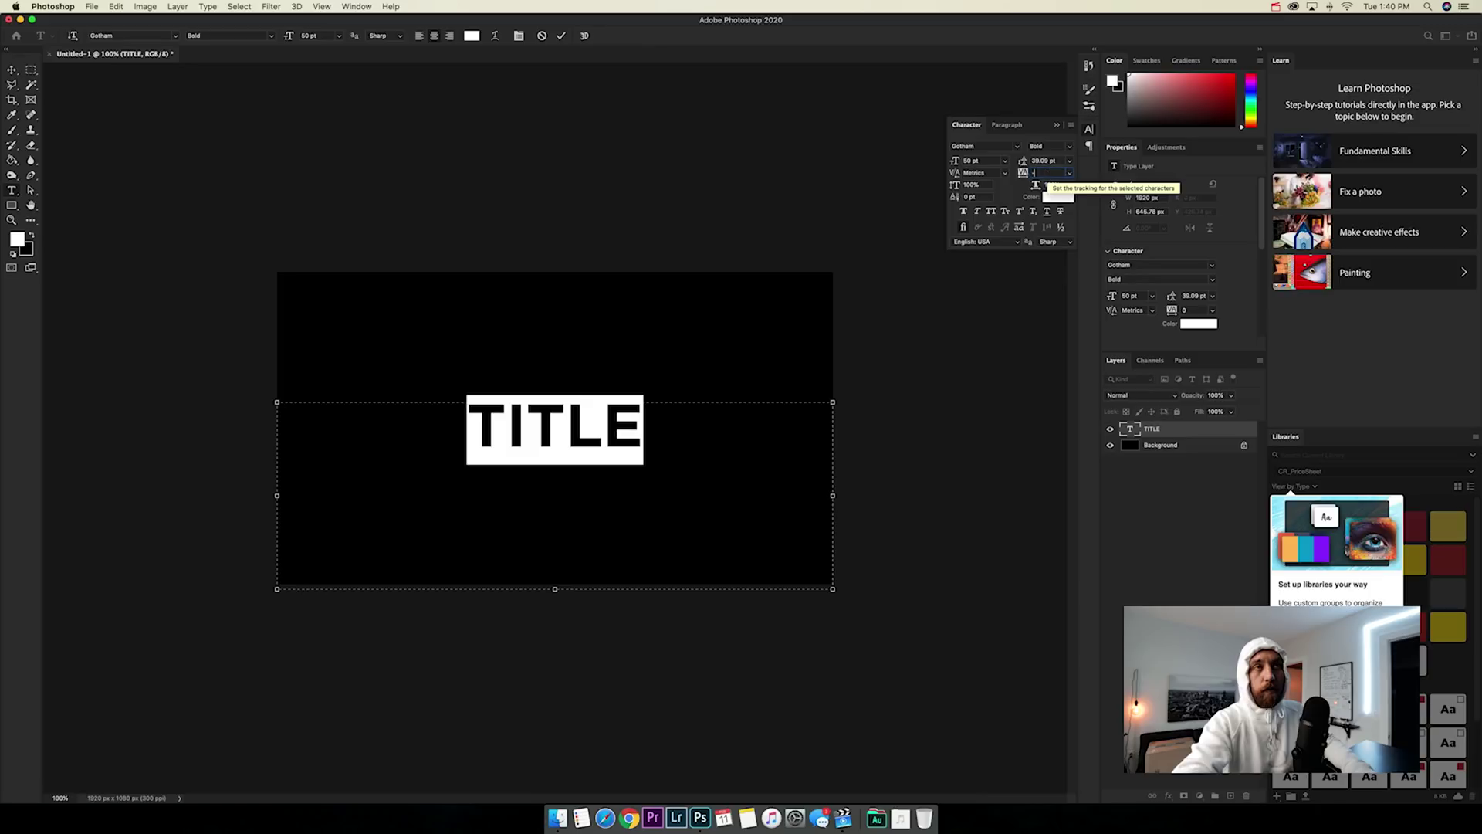
pyautogui.write('50')
pyautogui.press('Return')
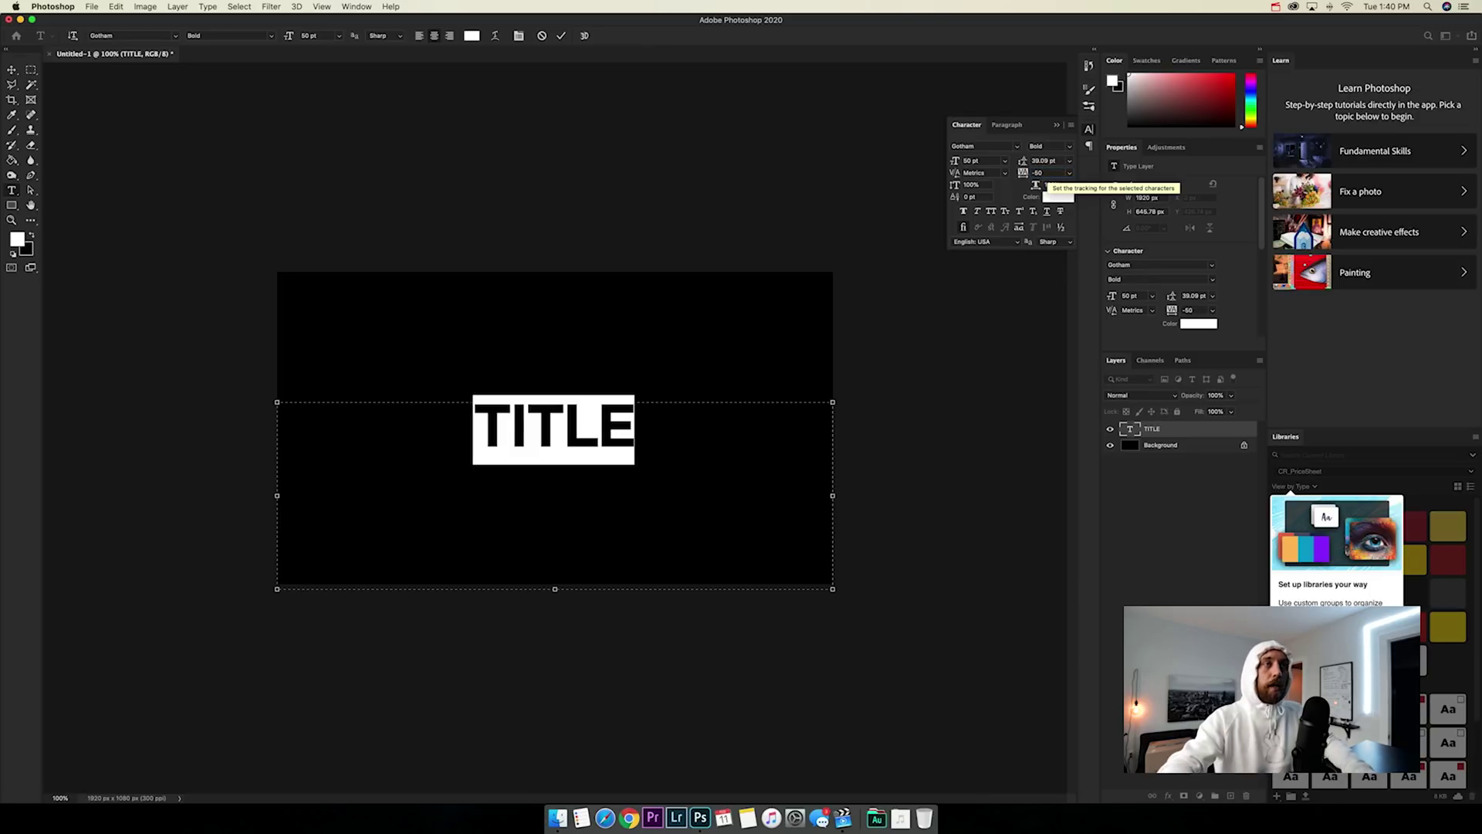
# - Tighten the large TITLE text's tracking to -75 and commit it in the middle of the canvas
pyautogui.moveTo(1031, 172); pyautogui.dragTo(1024, 174)
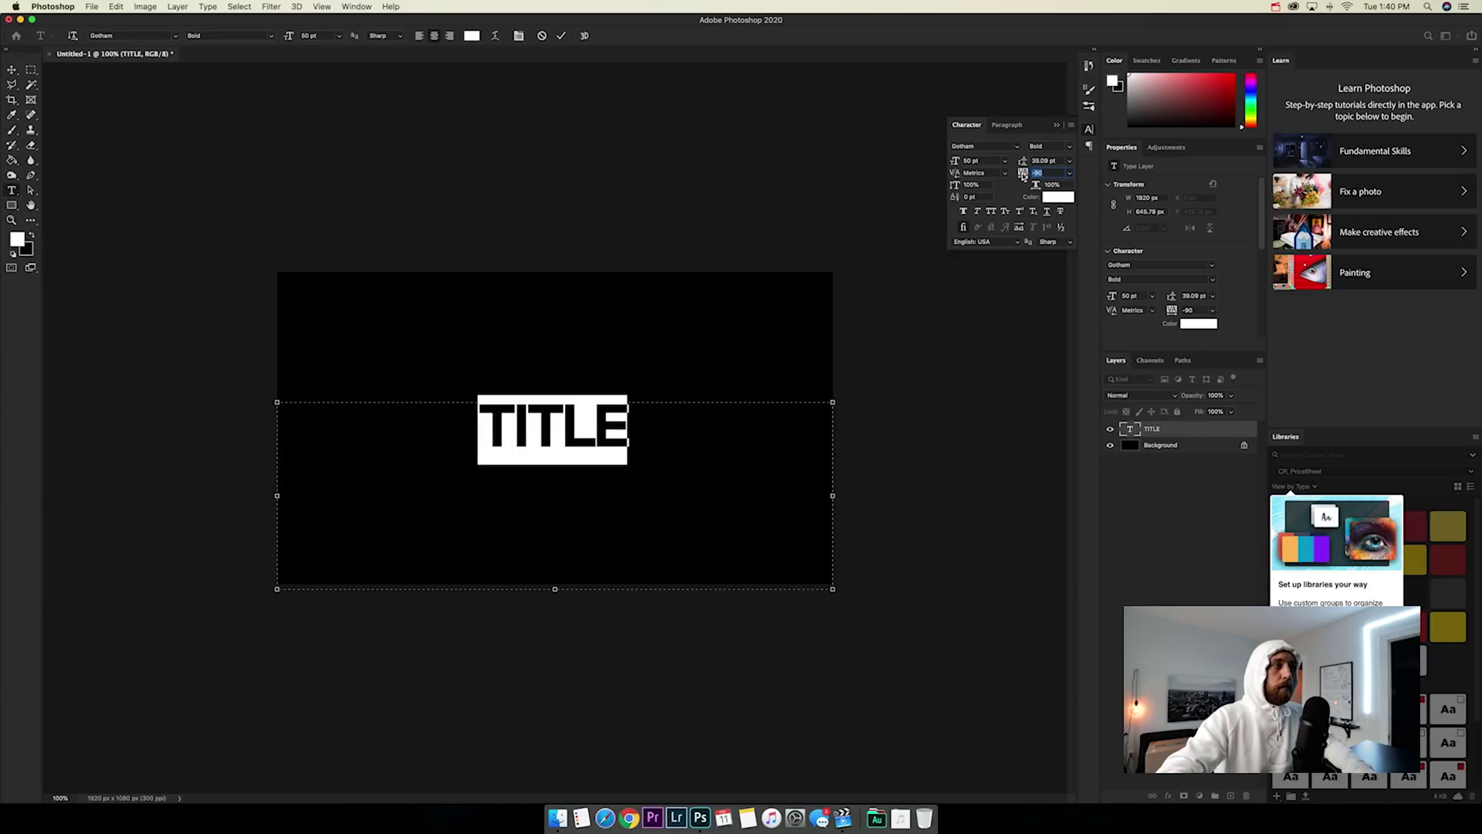
pyautogui.write('-75')
pyautogui.press('Return')
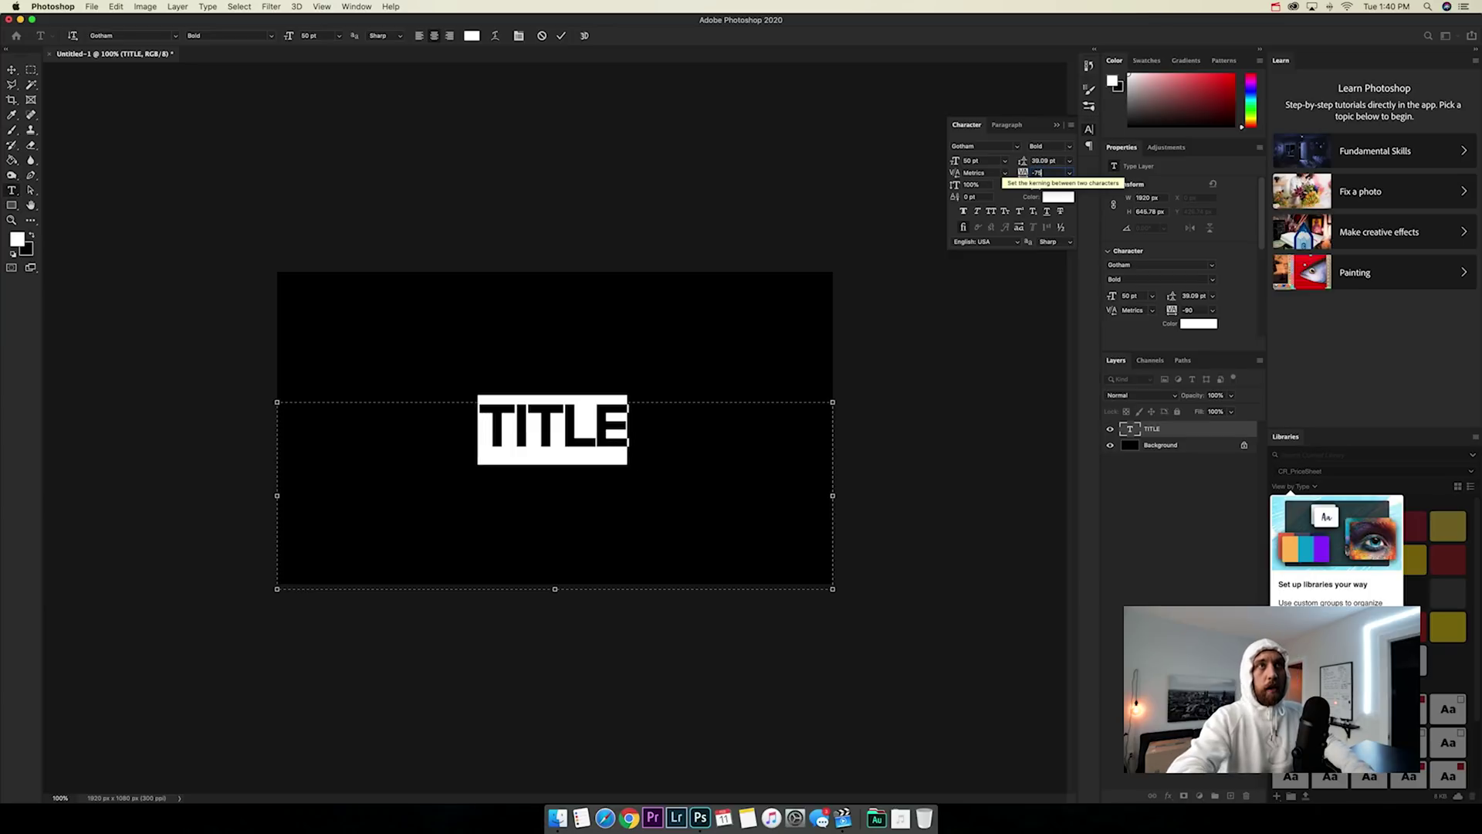
pyautogui.click(561, 35)
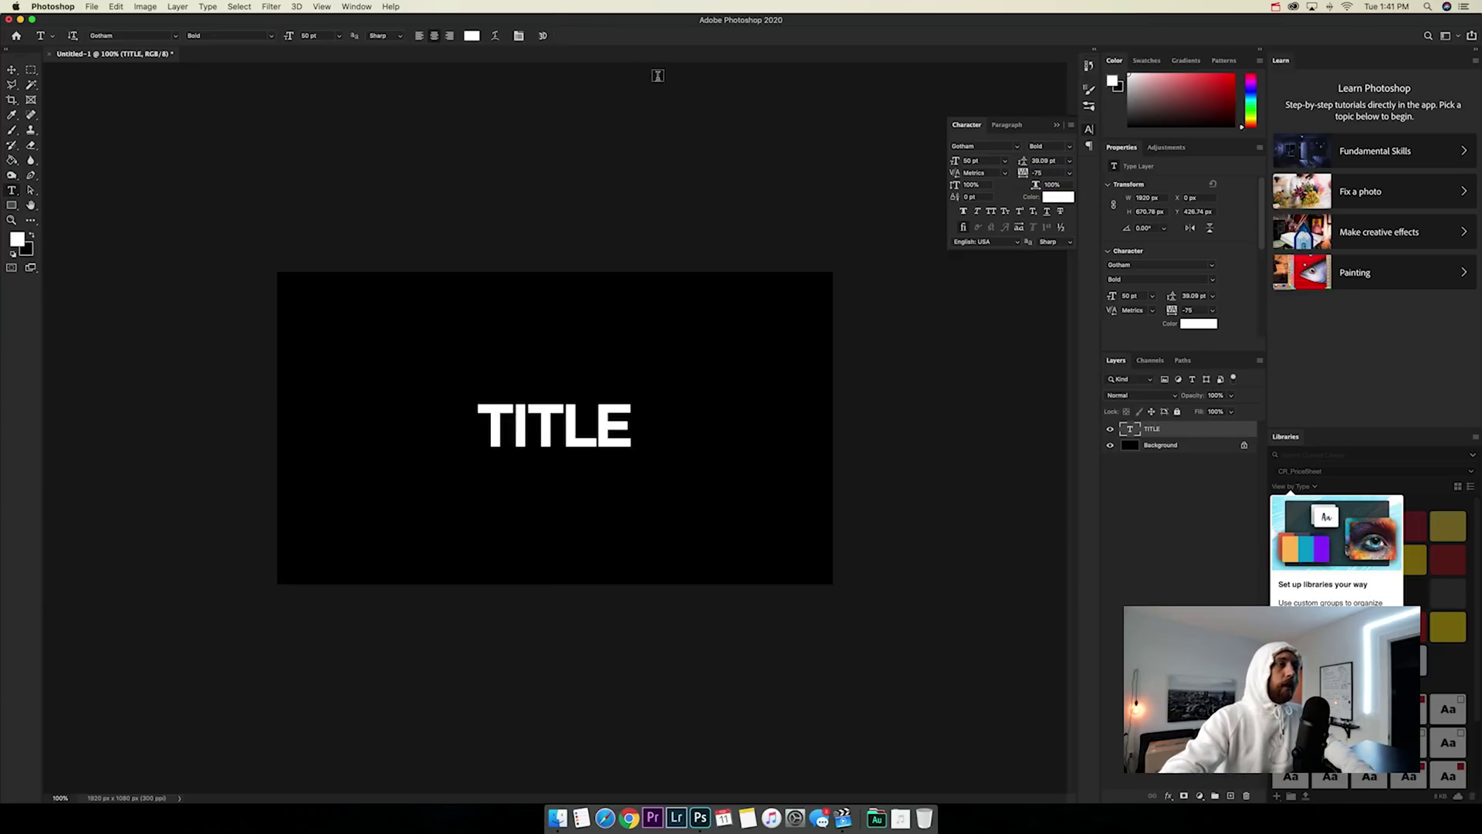
pyautogui.moveTo(661, 427); pyautogui.dragTo(638, 424)
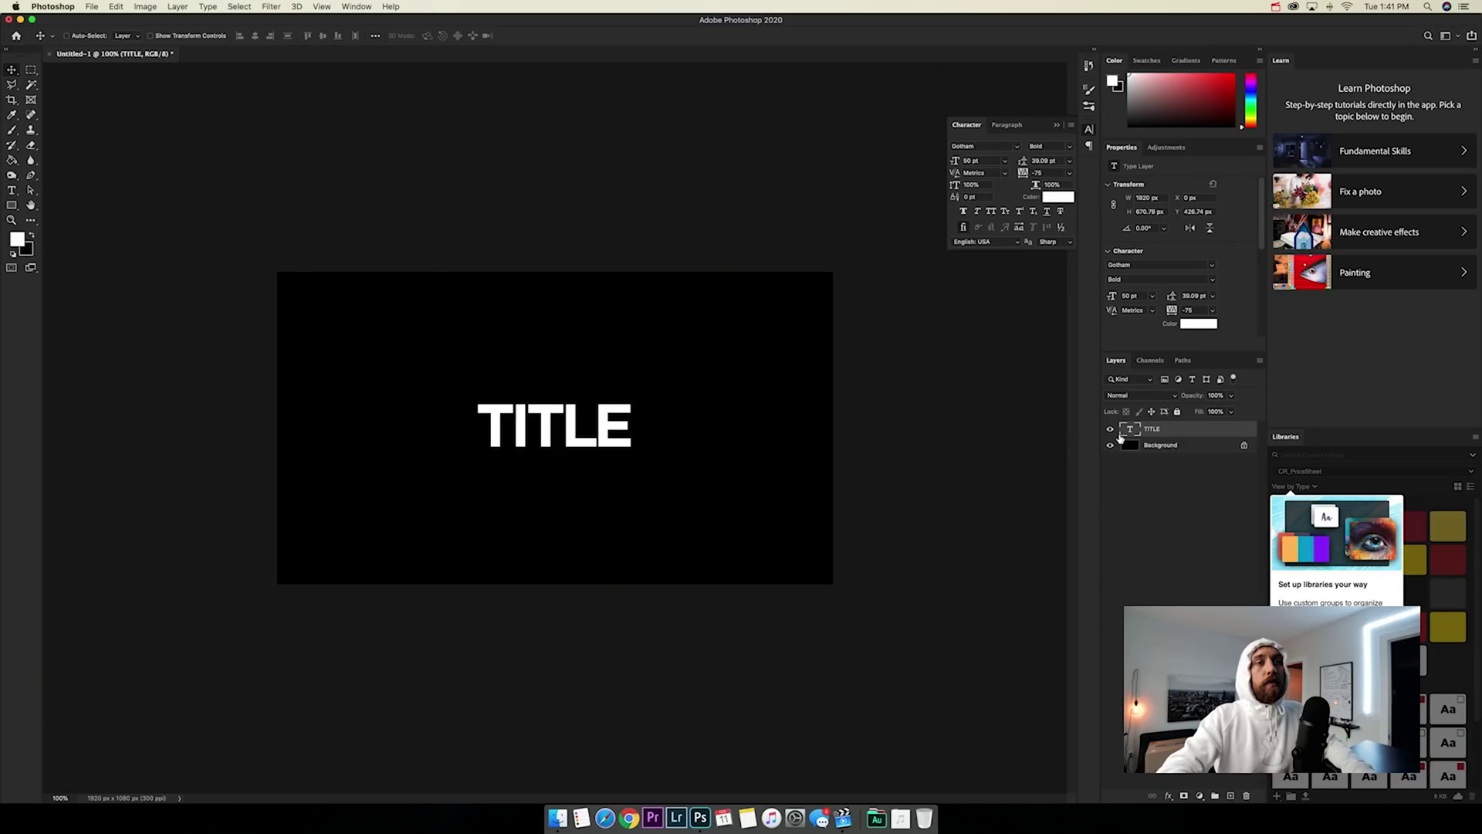
# - Hide the large TITLE layer and add a second text box about 1920 x 637 px reading TITLE
pyautogui.click(1111, 429)
pyautogui.press('t')
pyautogui.moveTo(280, 325); pyautogui.dragTo(829, 510)
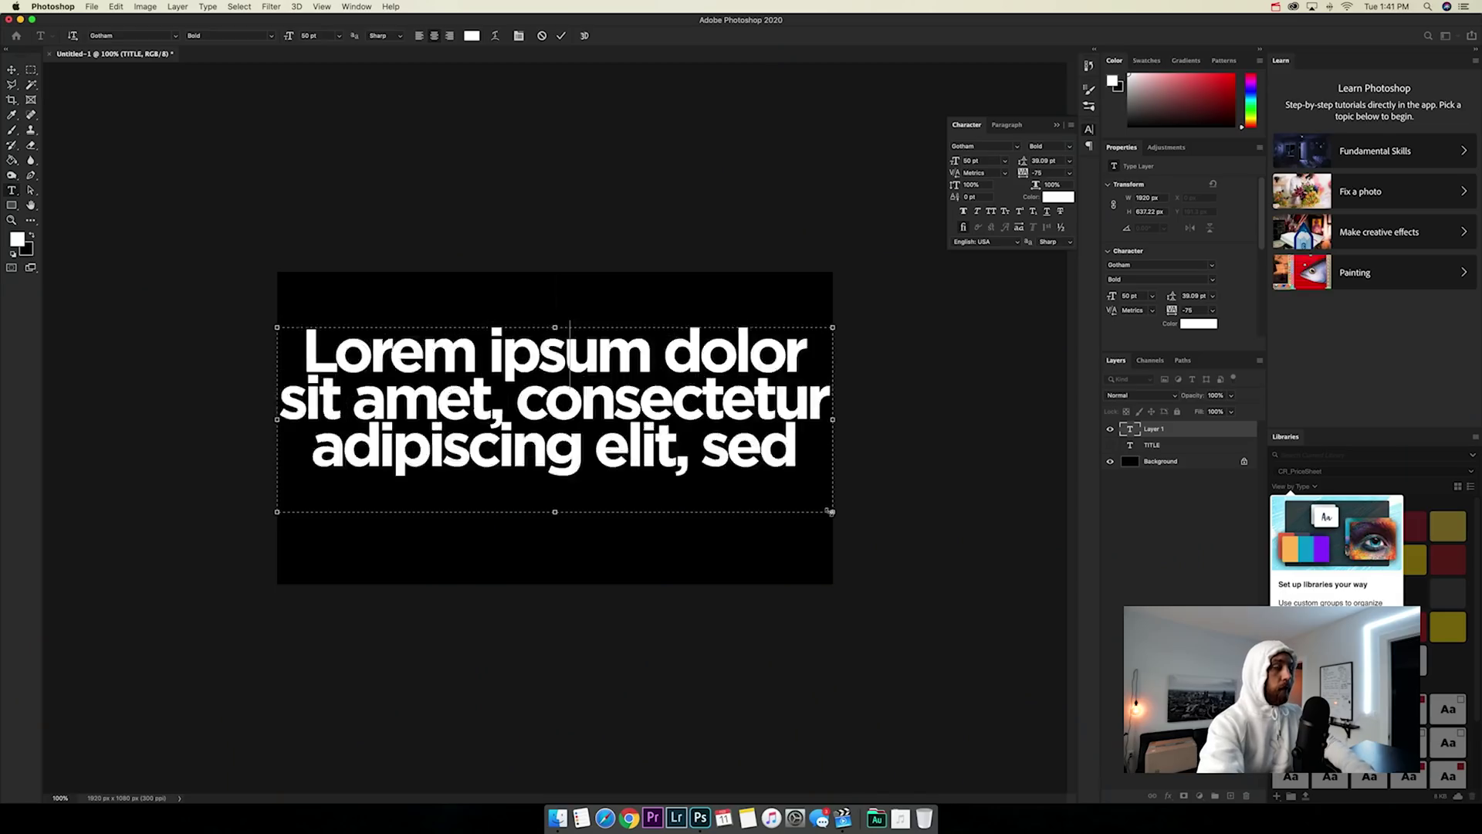
pyautogui.write('TITLE')
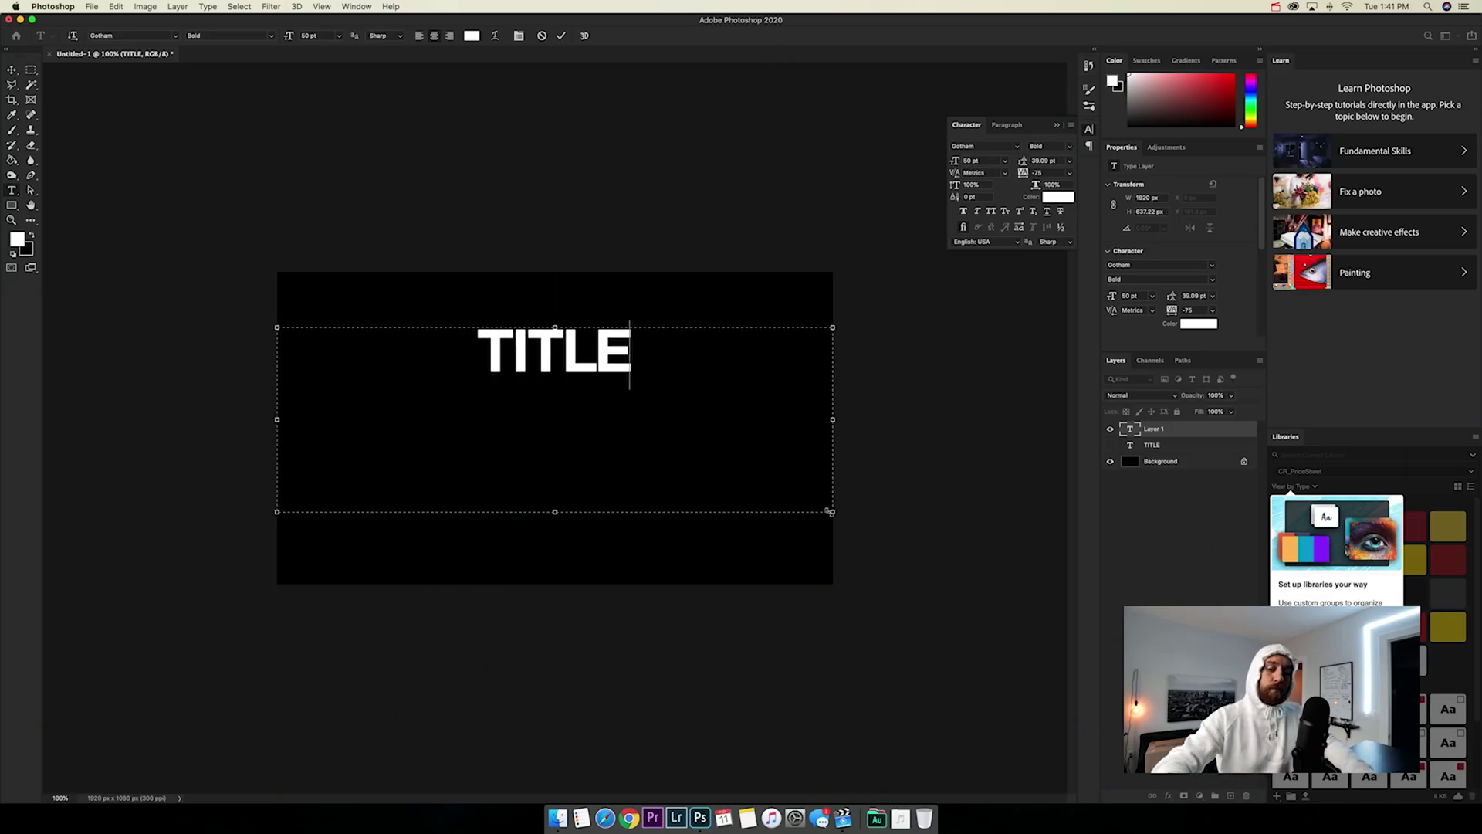
# - Set the second TITLE text to 10 pt and widen its tracking to 1305
pyautogui.press('super+a')
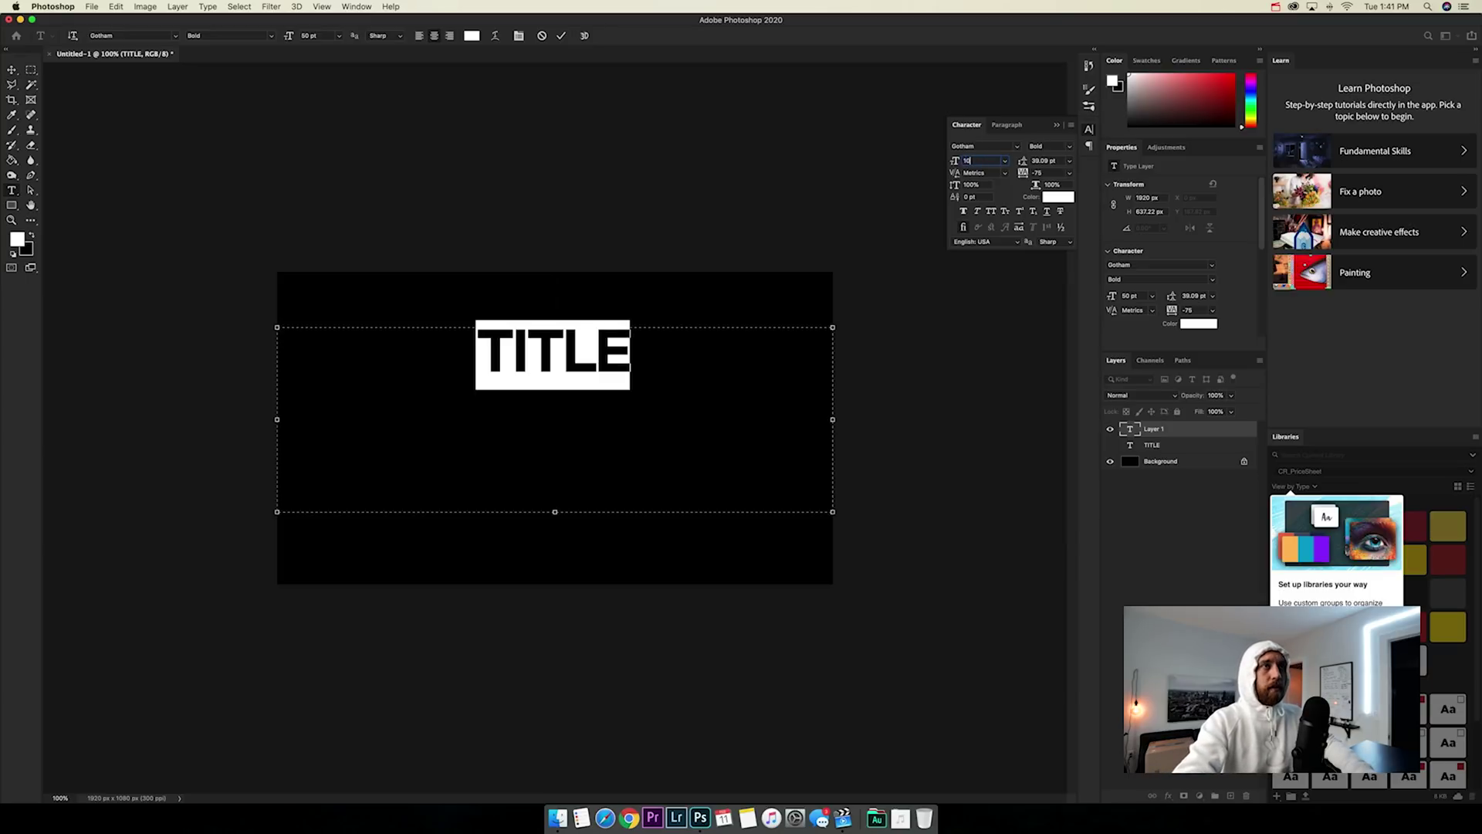
pyautogui.write('10')
pyautogui.press('Return')
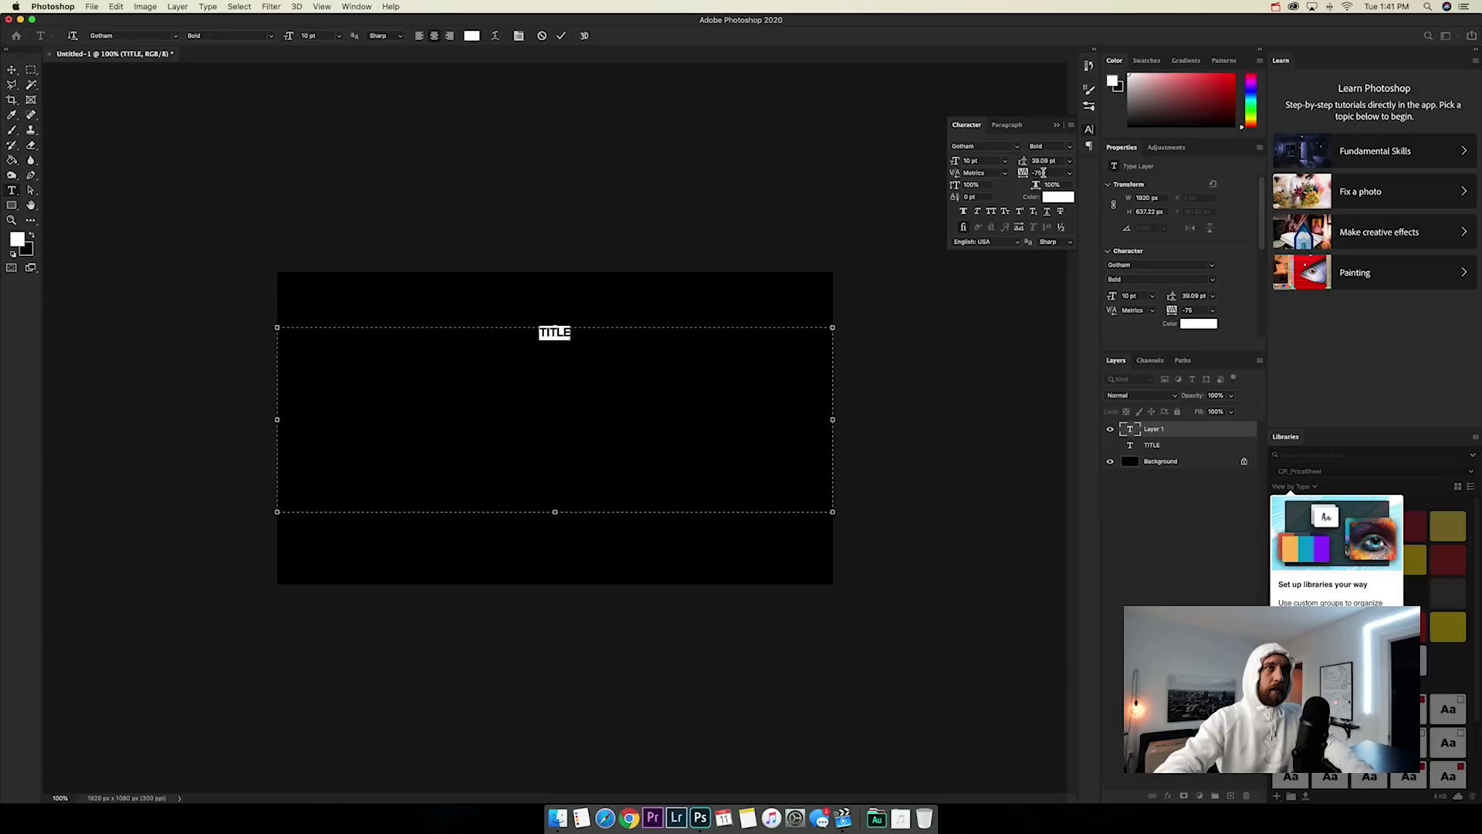
pyautogui.moveTo(1023, 173); pyautogui.dragTo(1050, 174)
# - Commit the small, widely spaced TITLE text and move it to the middle of the canvas
pyautogui.click(561, 35)
pyautogui.press('v')
pyautogui.moveTo(666, 394); pyautogui.dragTo(658, 469)
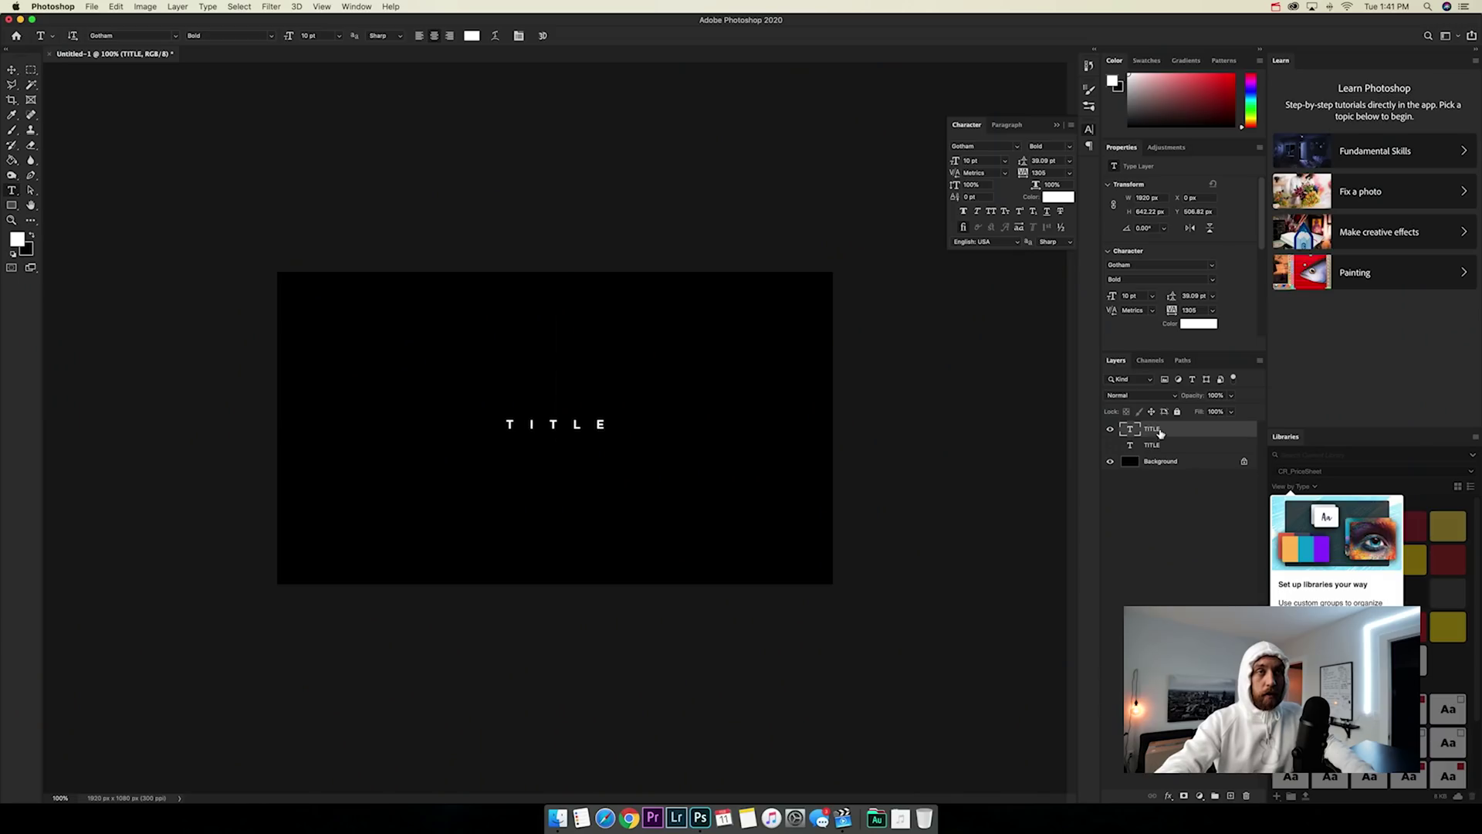
# - Rasterize the small TITLE text layer and select it with the Background layer to align their centres
pyautogui.rightClick(1165, 431)
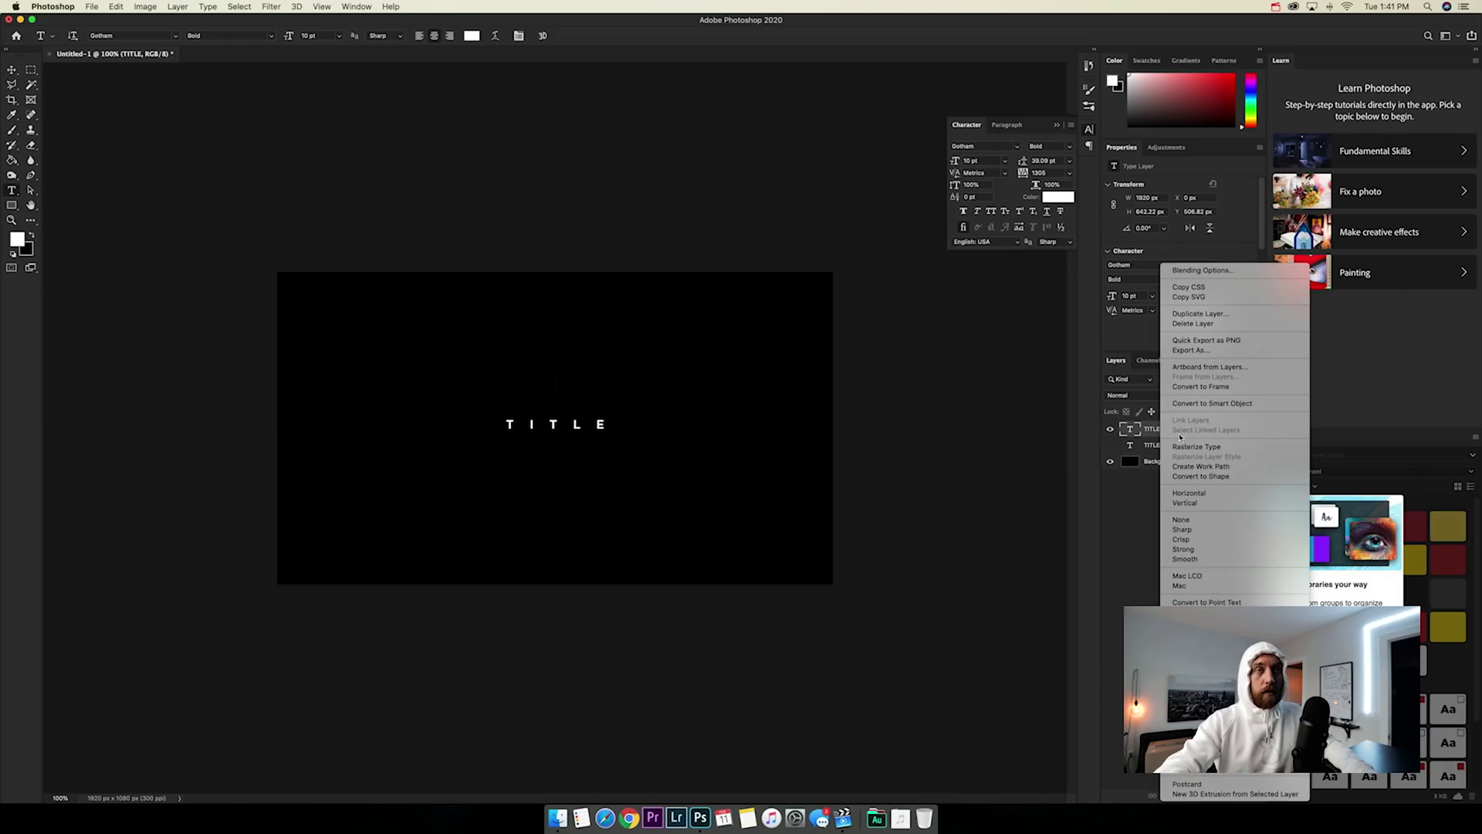
pyautogui.click(1189, 447)
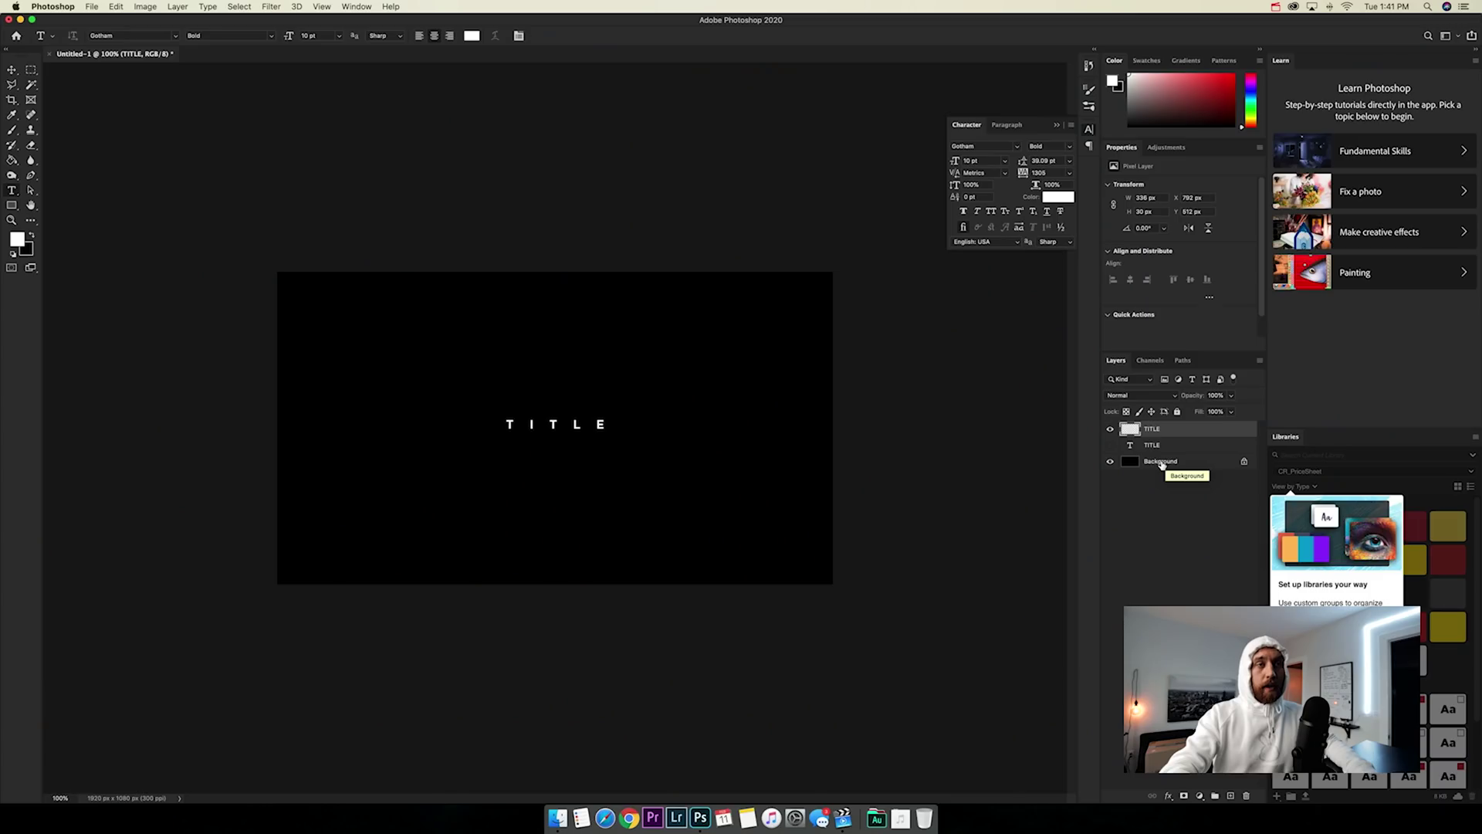
pyautogui.click(1162, 463)
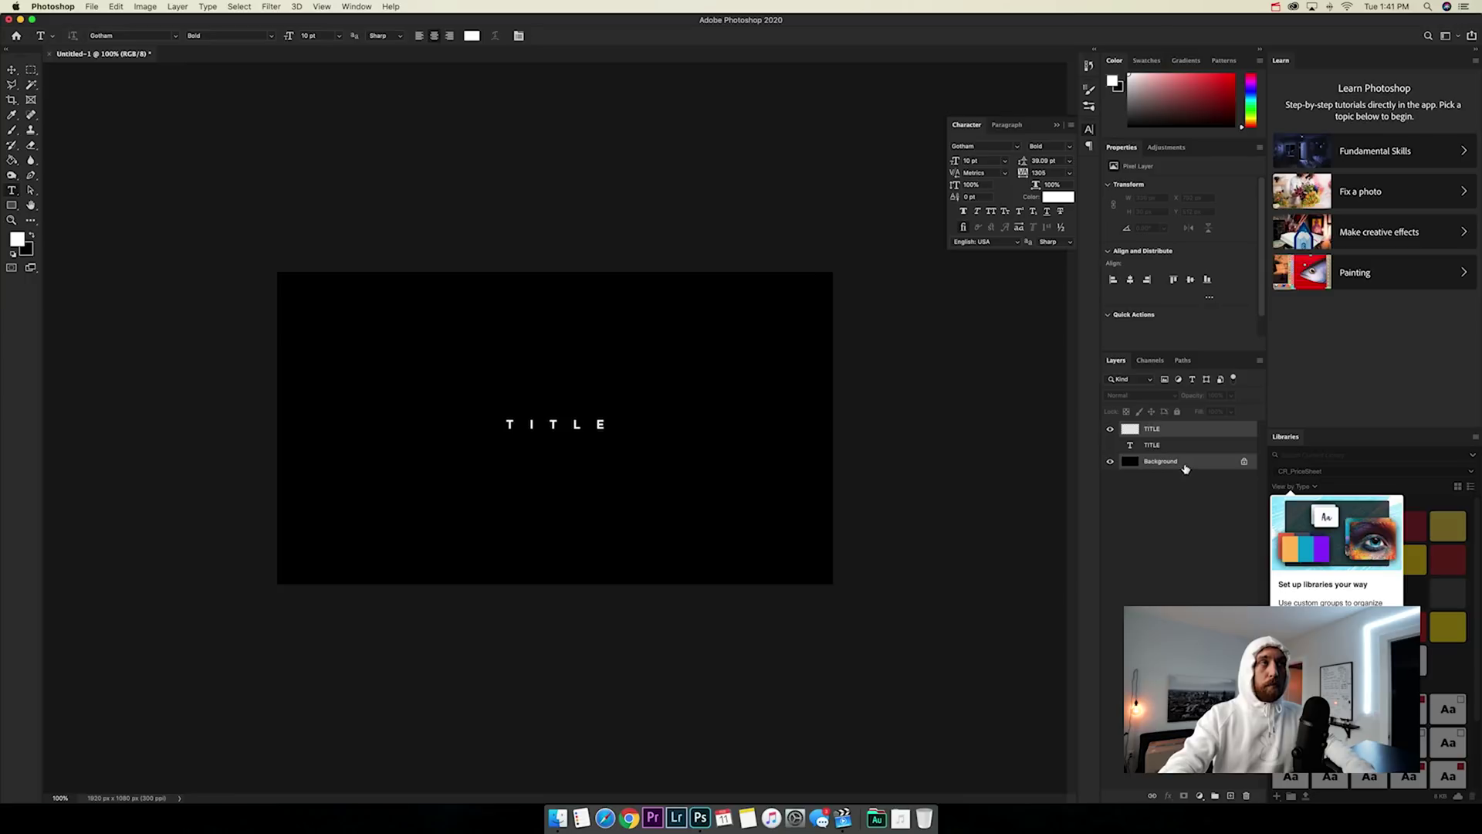
pyautogui.press('v')
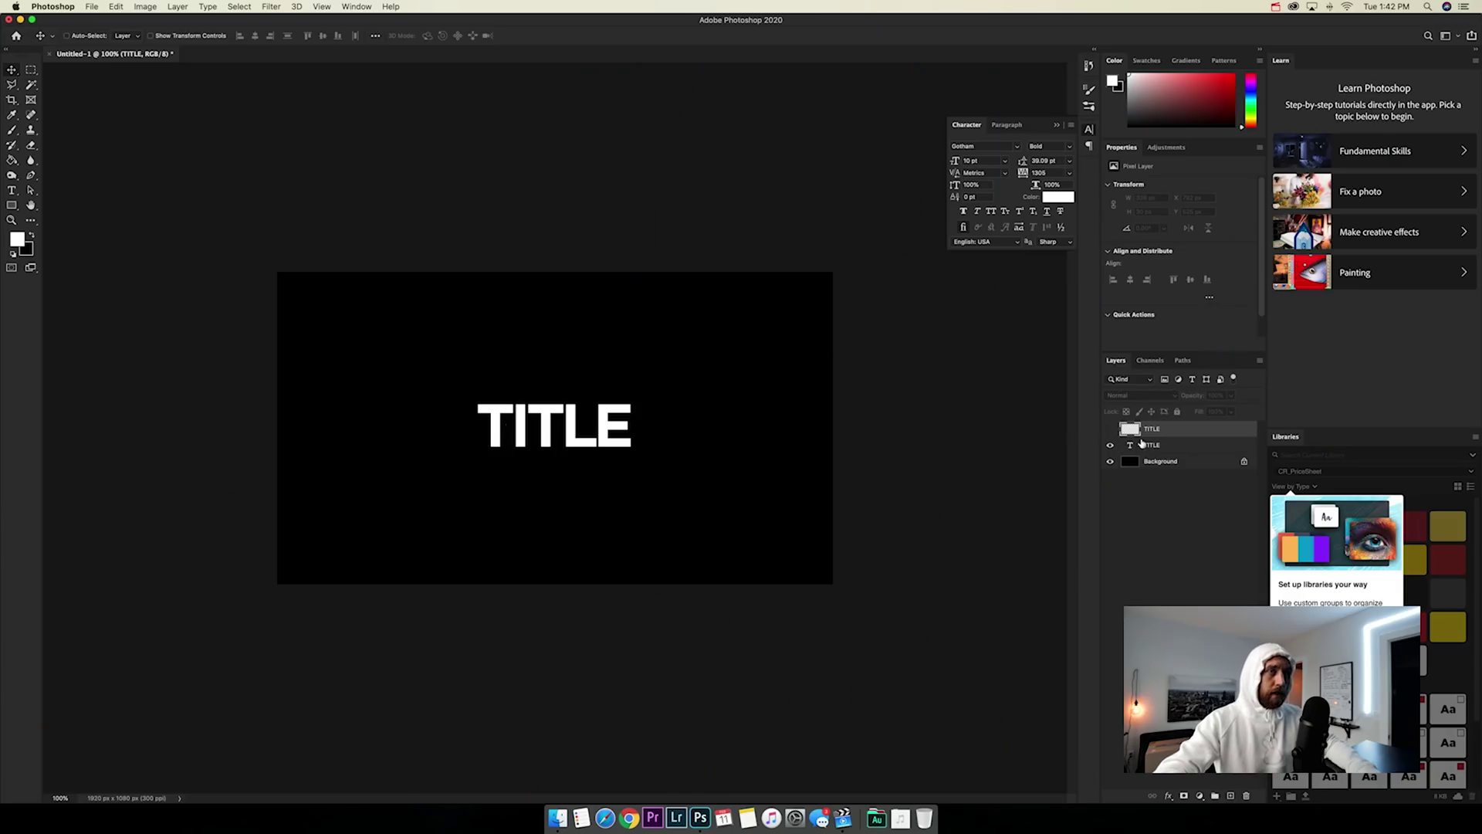
# - Rasterize the large TITLE text layer and align its centres with the Background layer horizontally and vertically
pyautogui.rightClick(1155, 448)
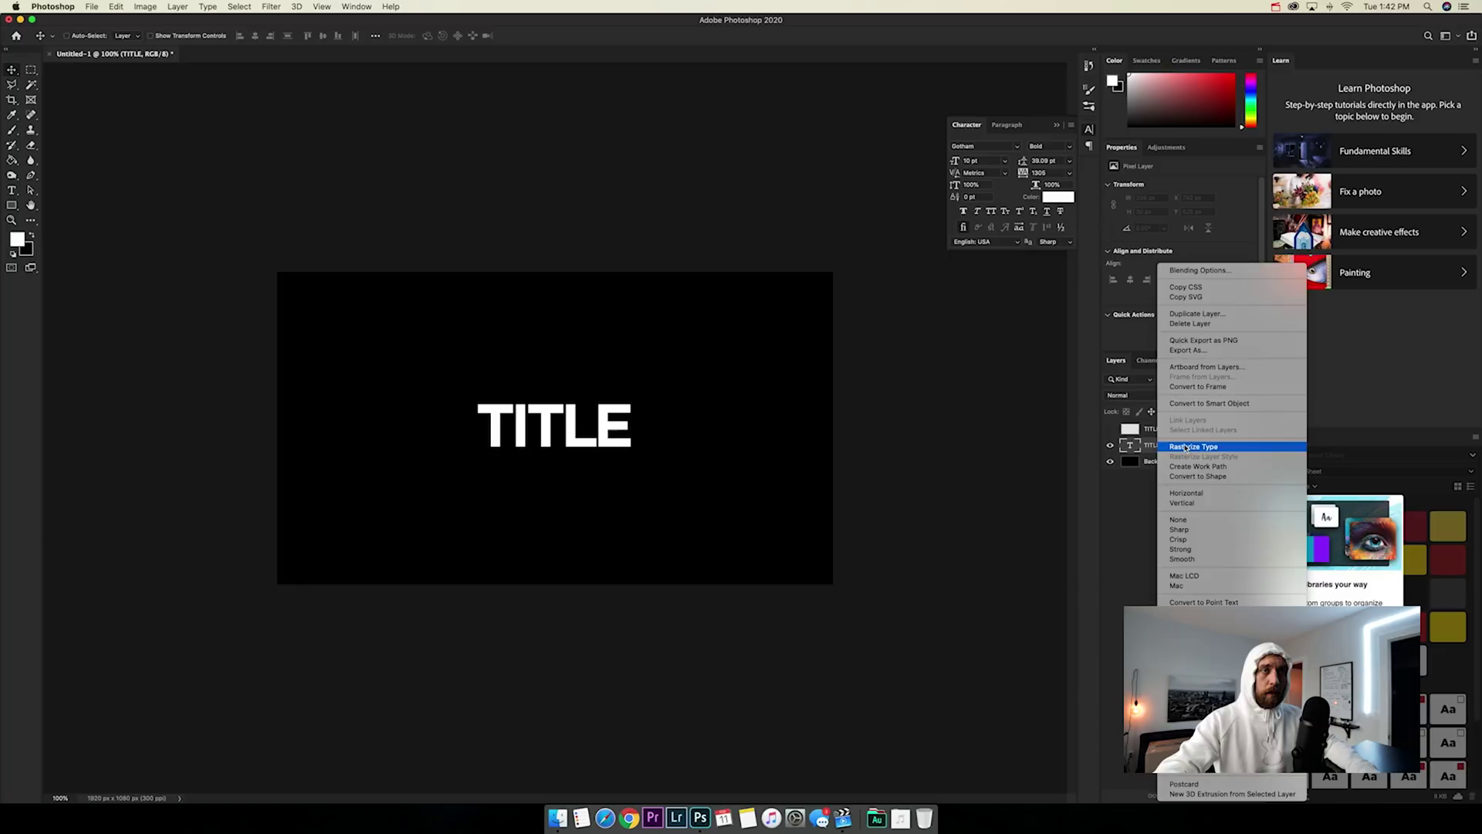
pyautogui.click(1185, 445)
pyautogui.keyDown('super'); pyautogui.click(1166, 462); pyautogui.keyUp('super')
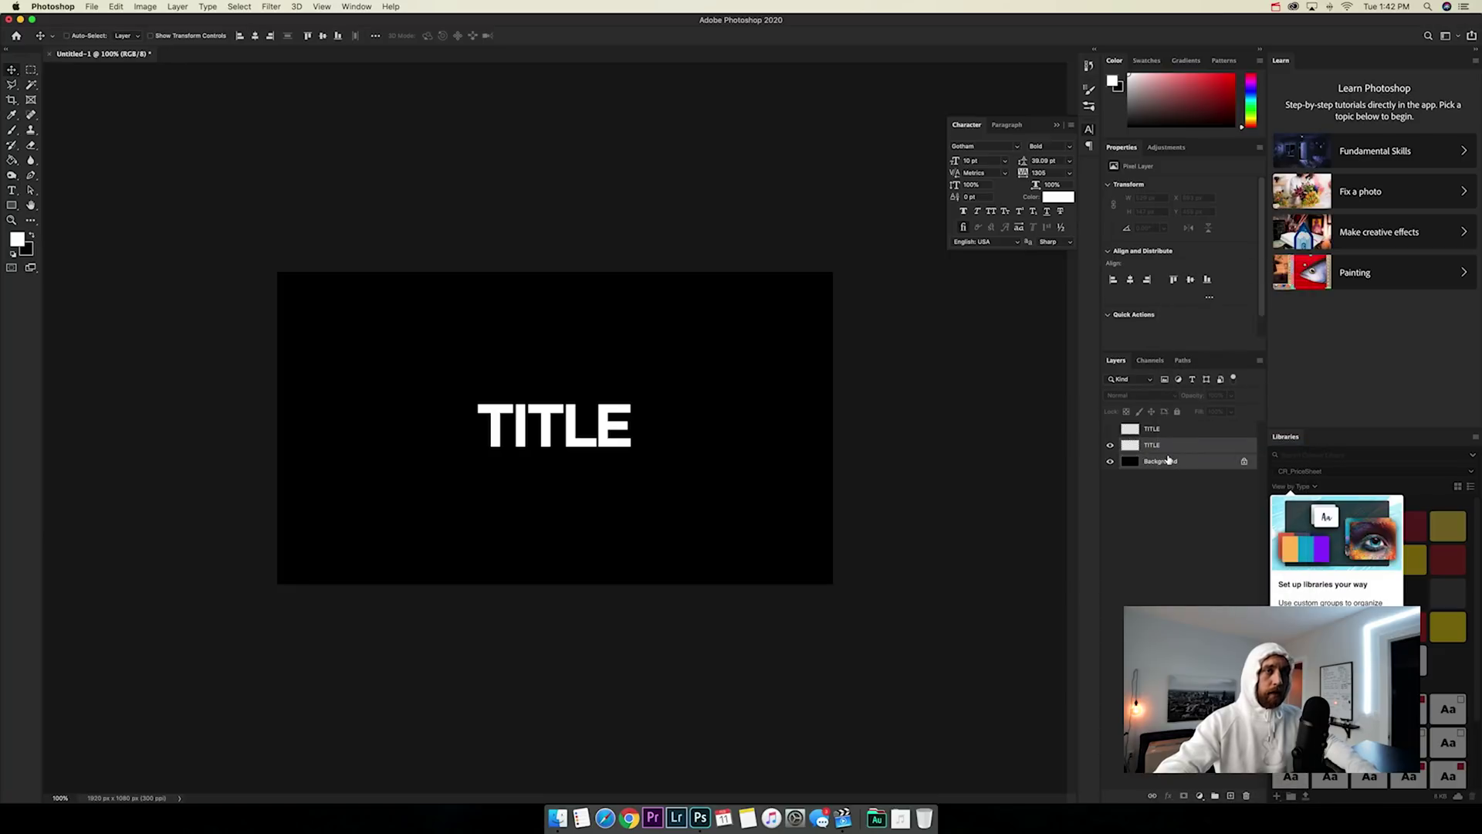
pyautogui.click(257, 36)
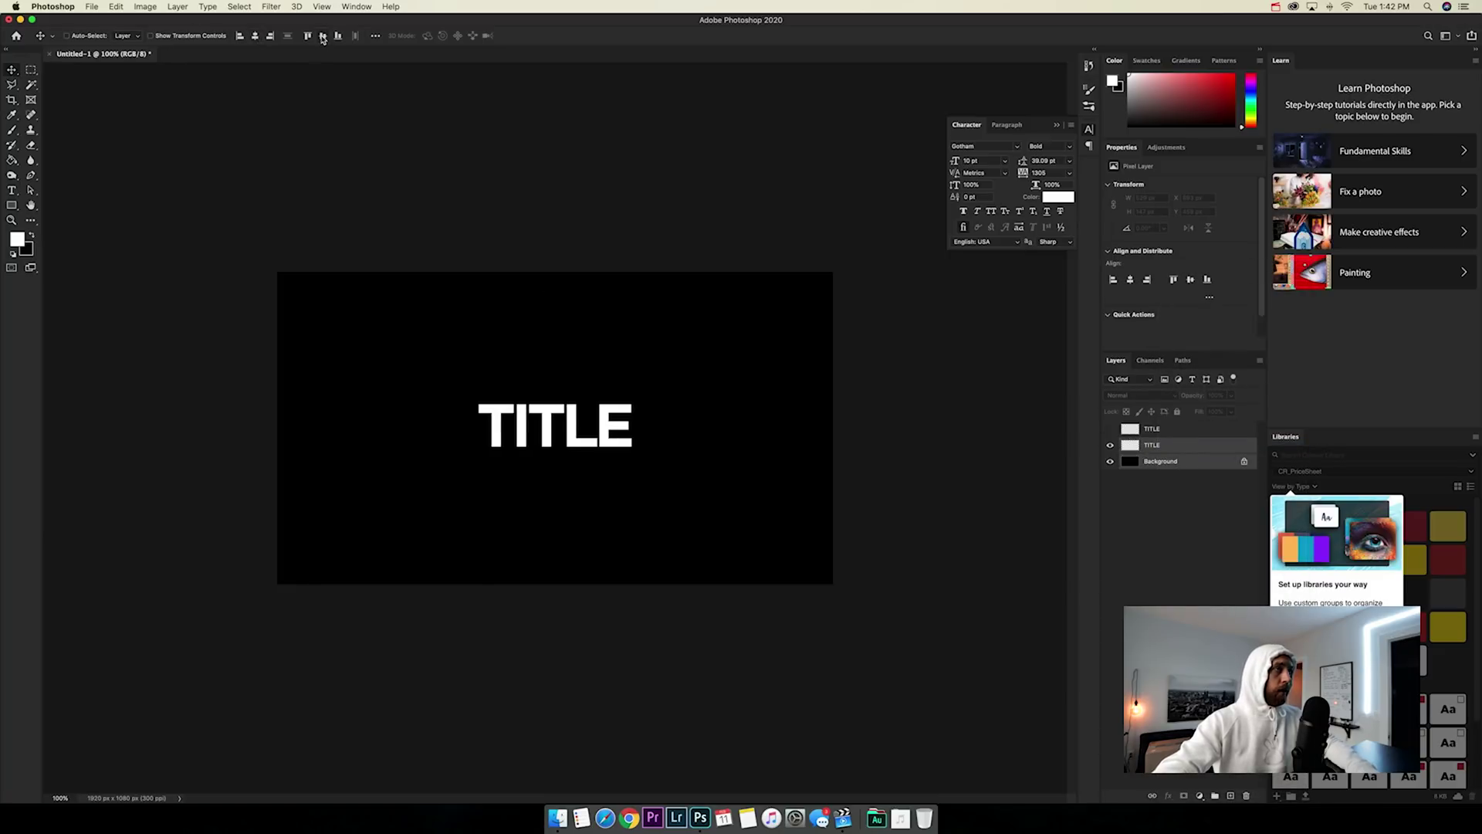
# - Show the small TITLE layer and hide the large TITLE and Background layers
pyautogui.click(1150, 428)
pyautogui.click(1110, 429)
pyautogui.click(1110, 461)
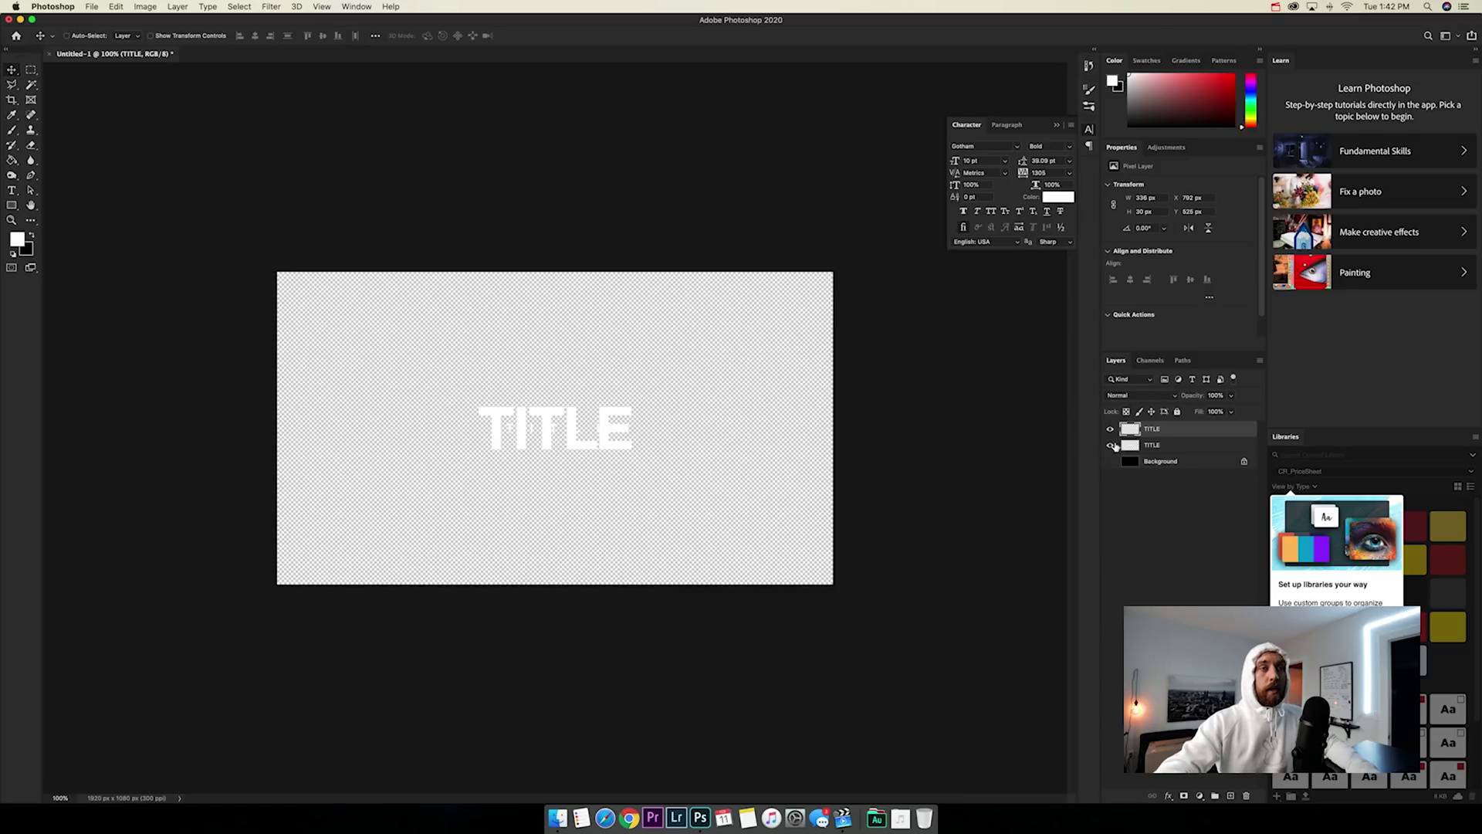
pyautogui.click(1111, 446)
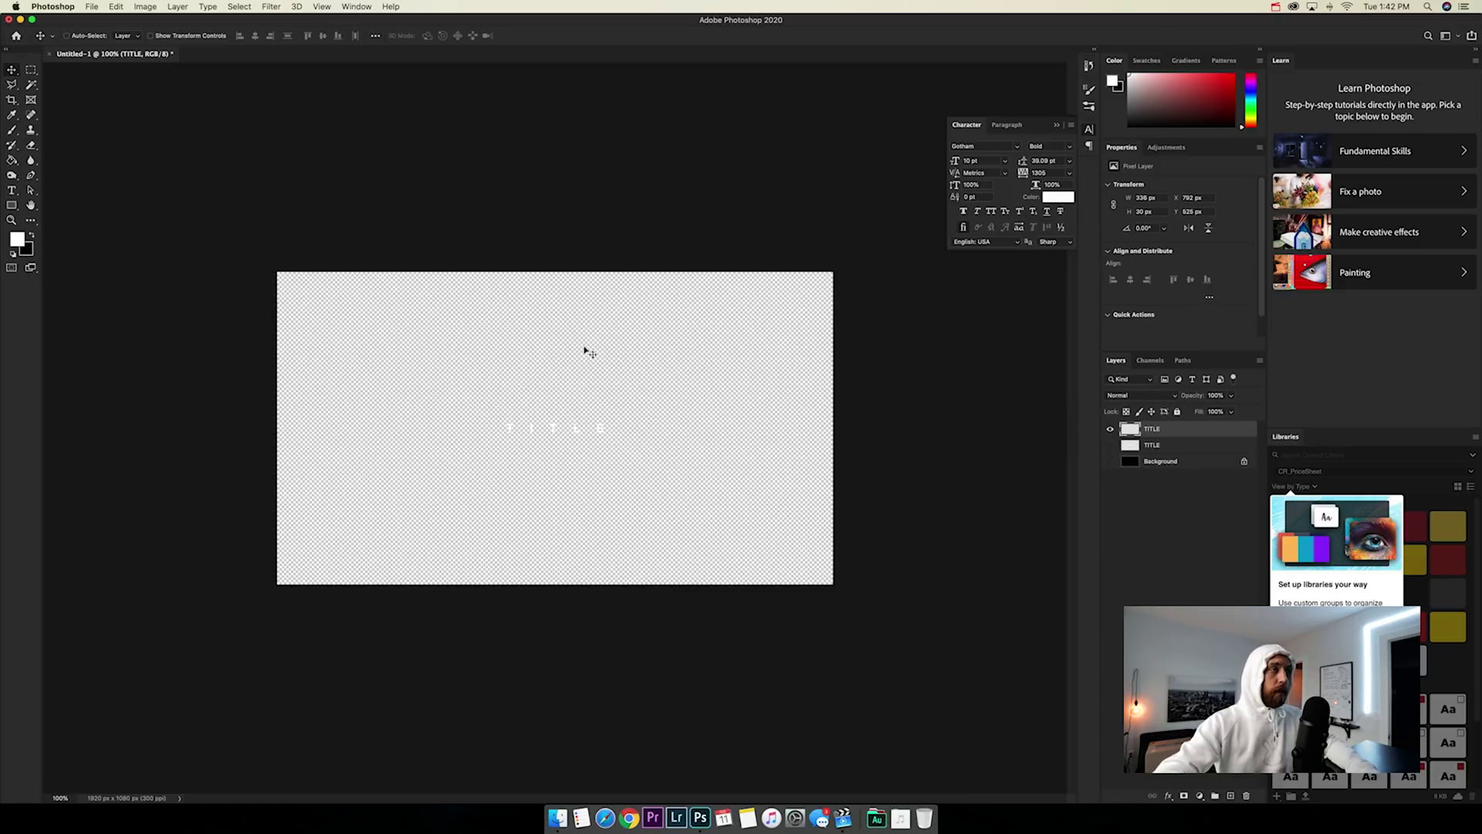
# - Save the small TITLE artwork to the Desktop as a PNG copy named TITLESMALL.png with the large file size option
pyautogui.click(91, 7)
pyautogui.moveTo(117, 179)
pyautogui.click(121, 137)
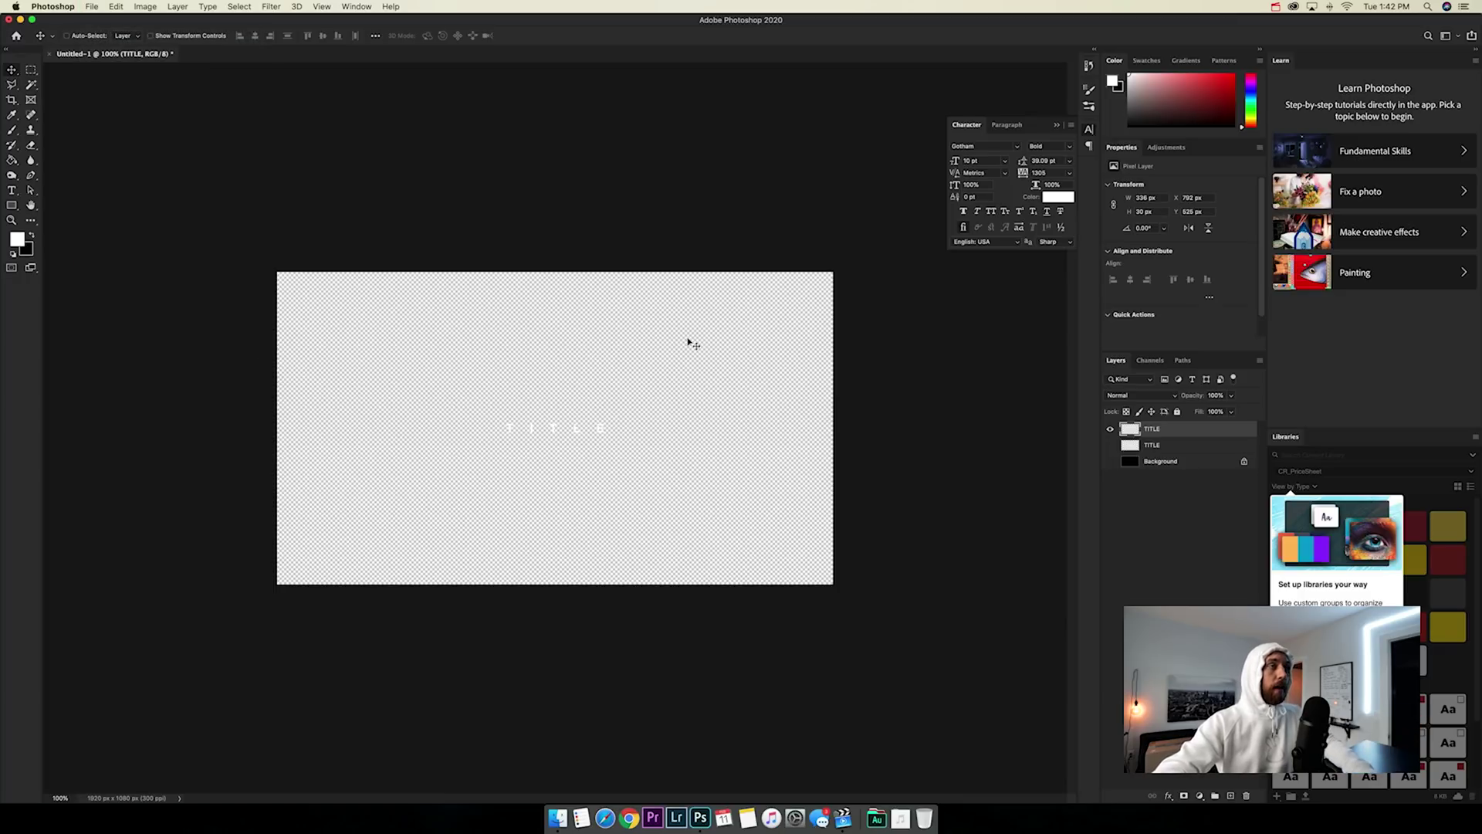
pyautogui.click(748, 381)
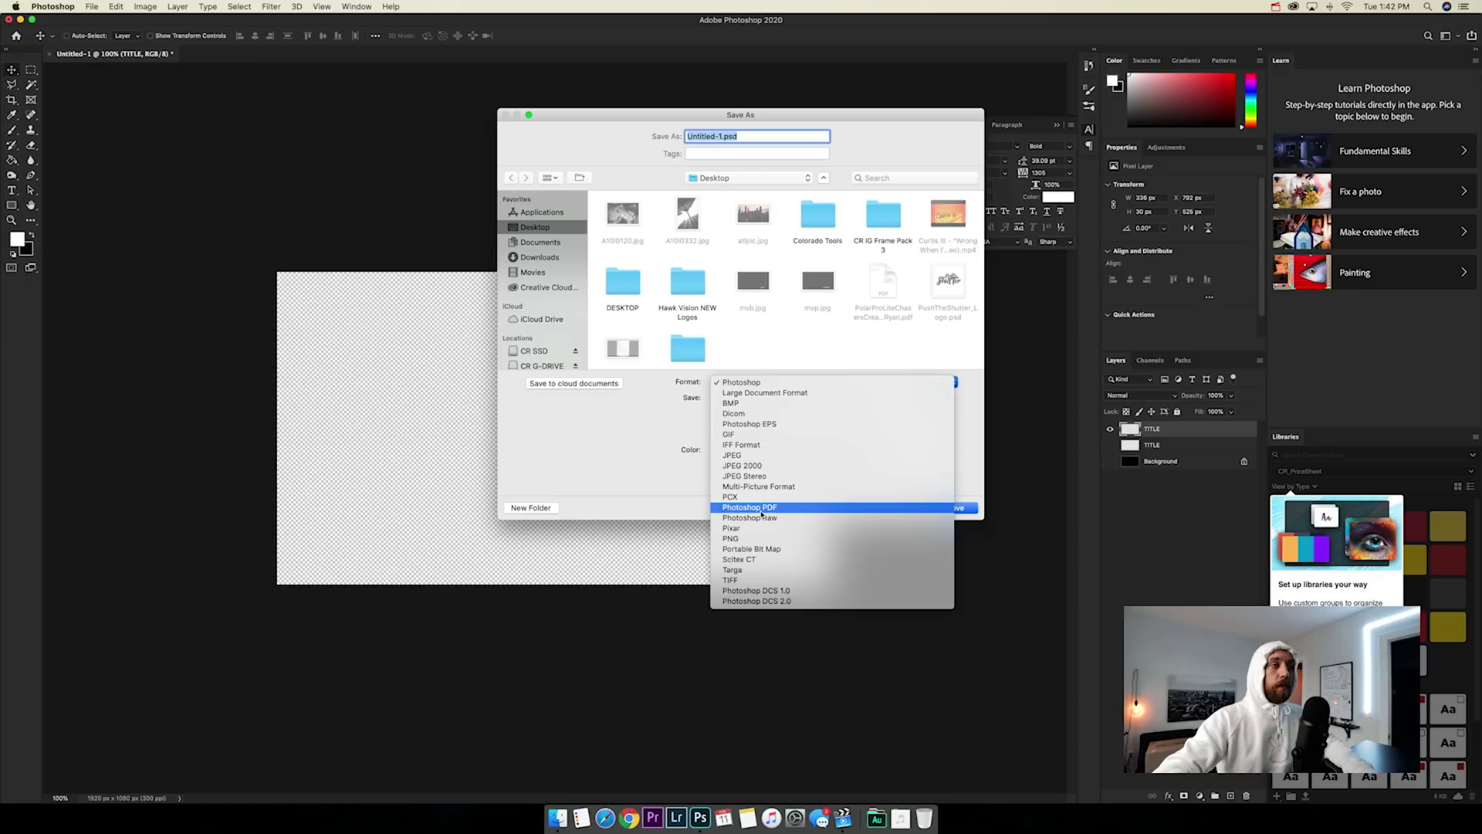
pyautogui.click(748, 539)
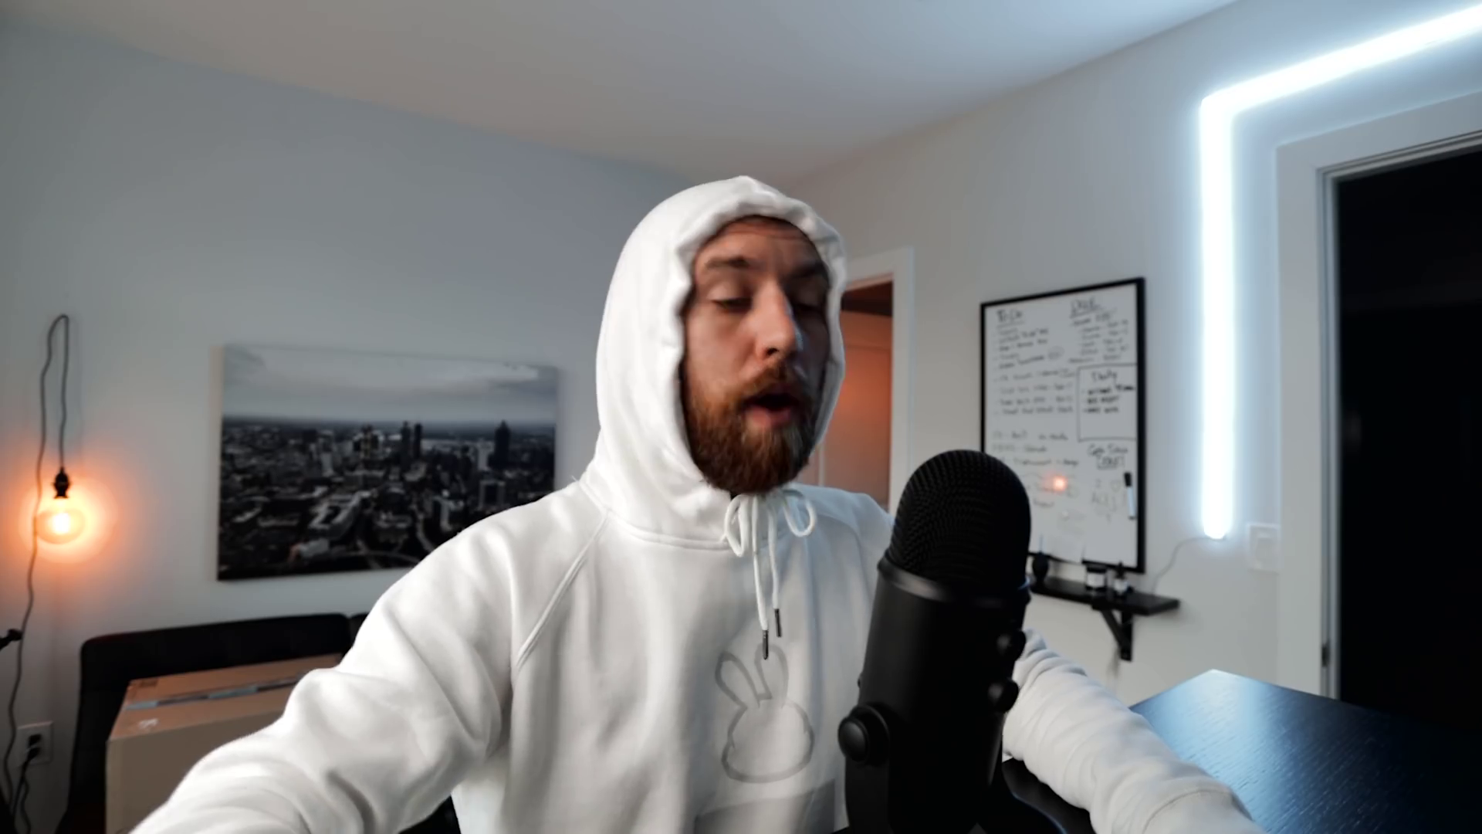
pyautogui.write('TITLESMALL.png')
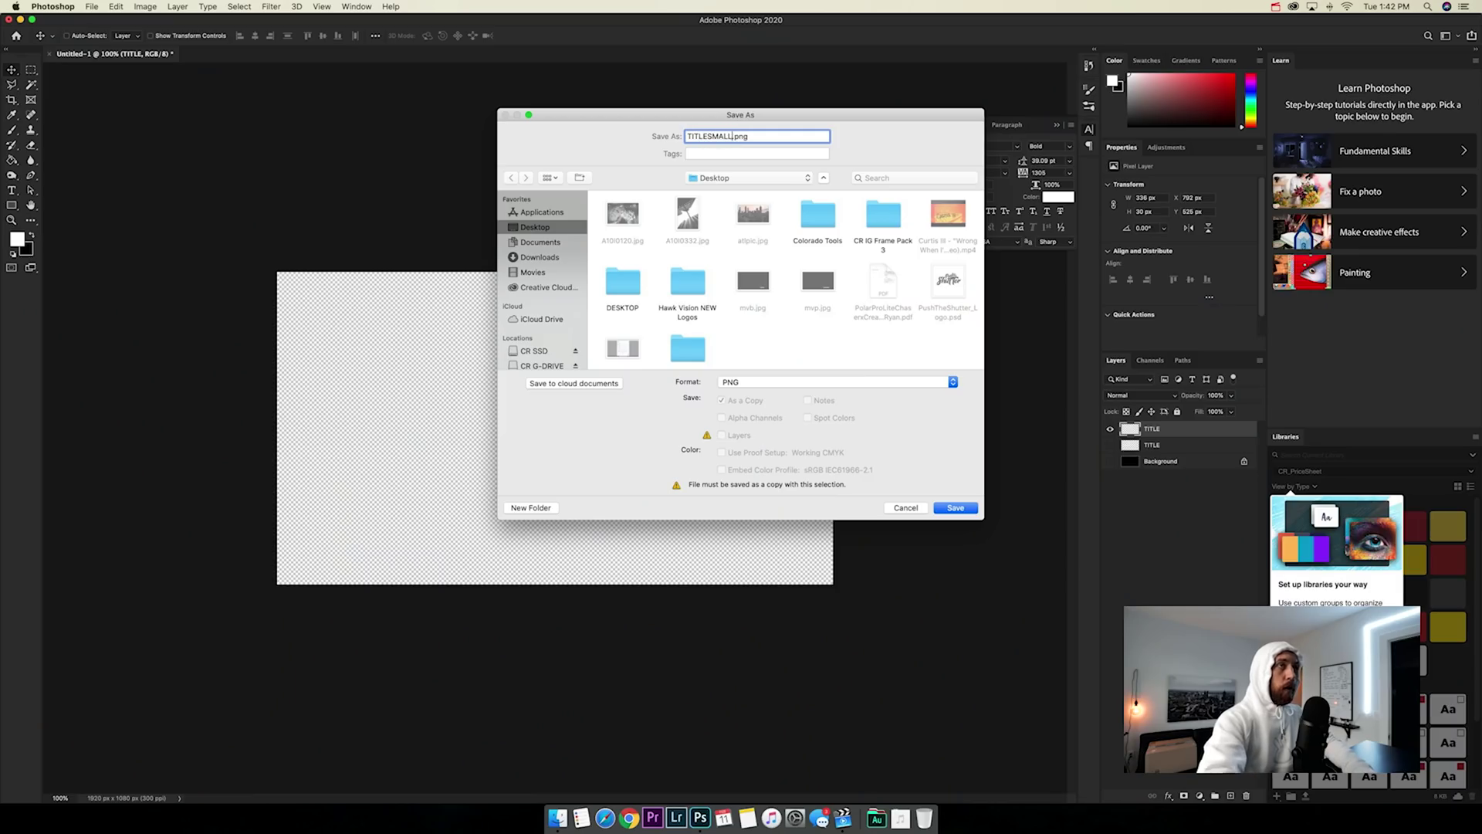
pyautogui.click(972, 511)
pyautogui.click(827, 383)
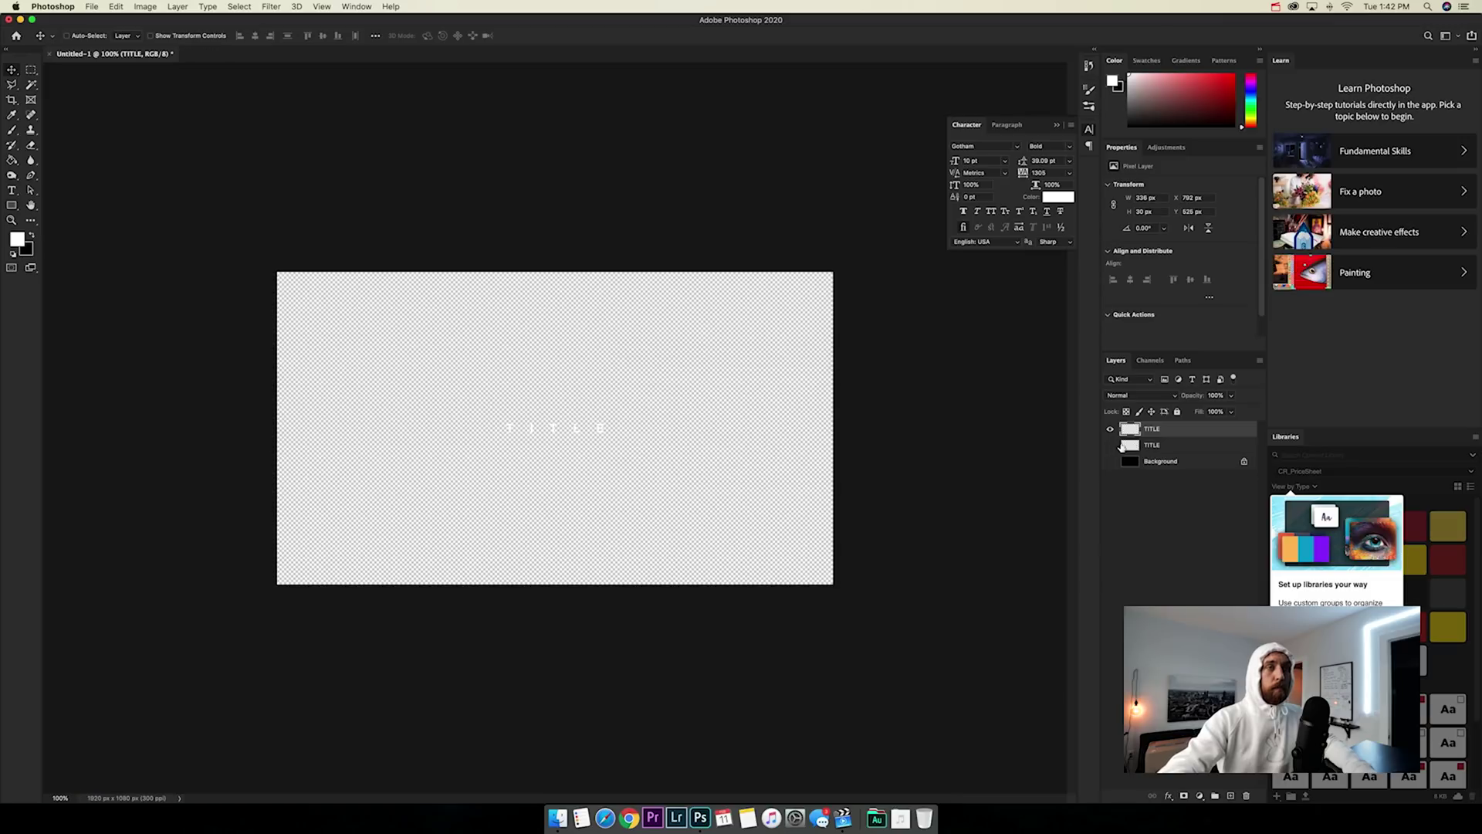
# - Swap visibility to the large TITLE layer and save it to the Desktop as TITLEBIG.png with the large file size option
pyautogui.click(1109, 430)
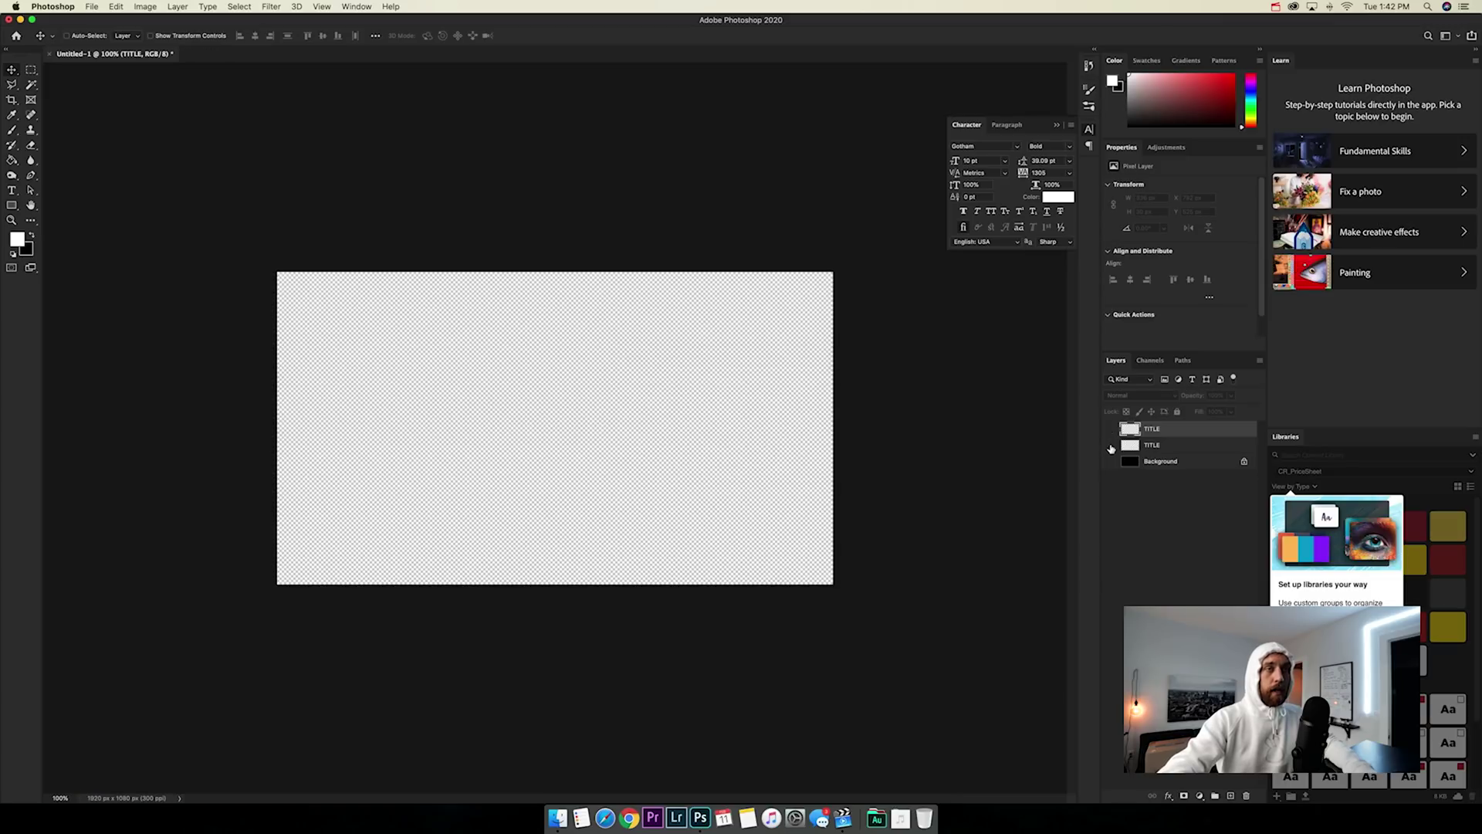
pyautogui.click(1110, 446)
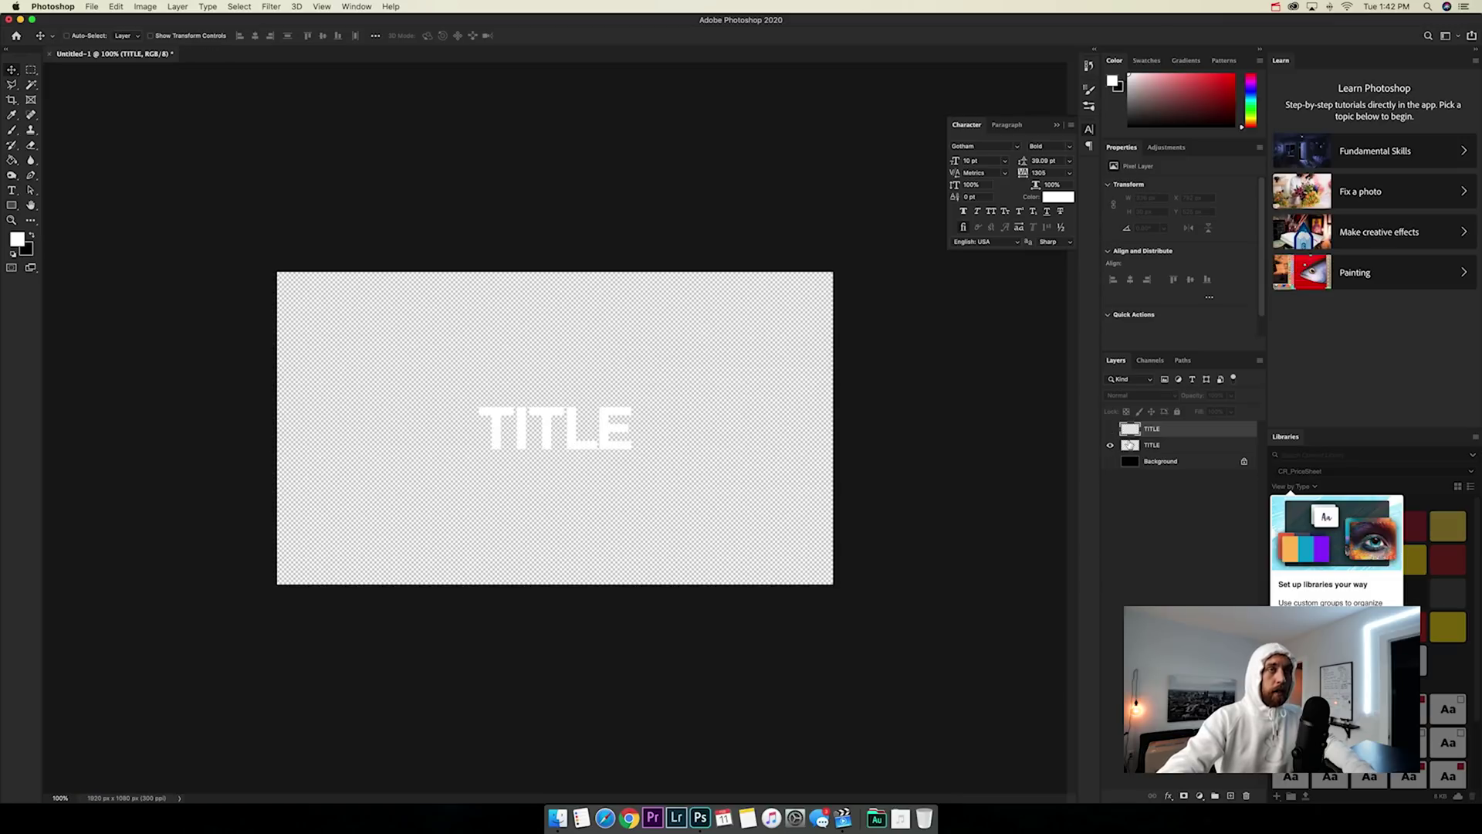
pyautogui.click(92, 7)
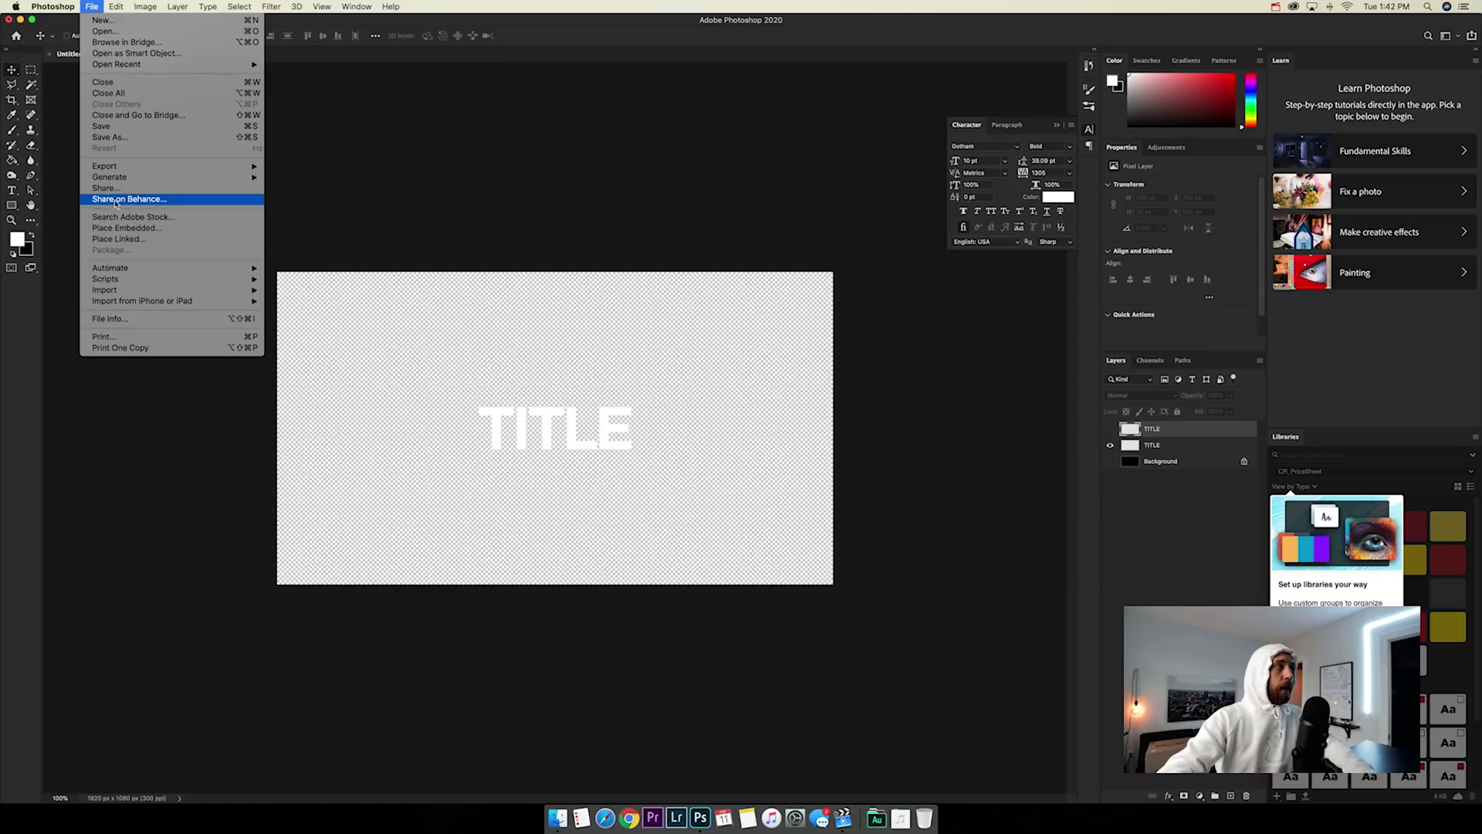
pyautogui.click(132, 138)
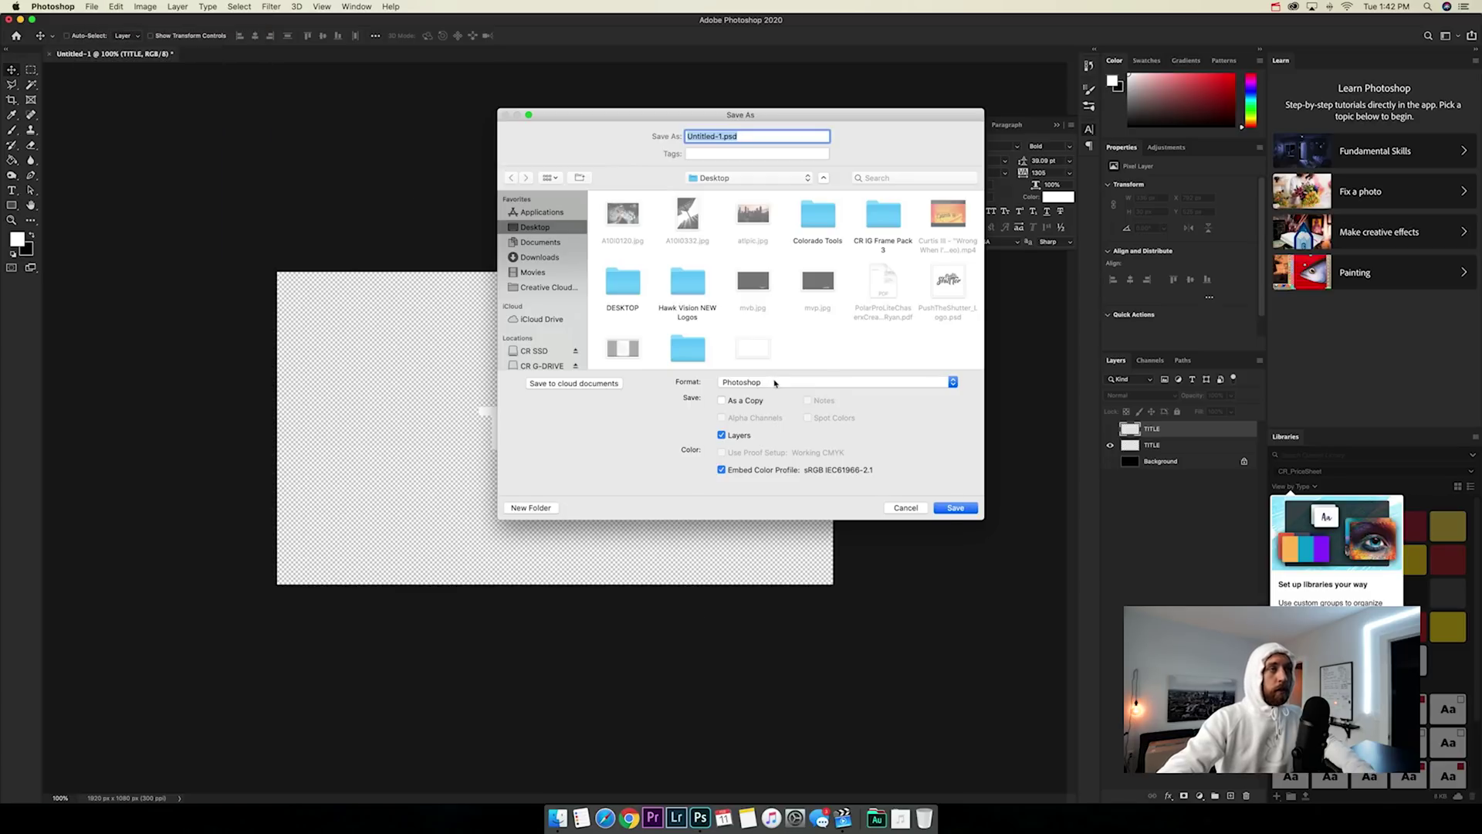
pyautogui.click(774, 383)
pyautogui.click(804, 531)
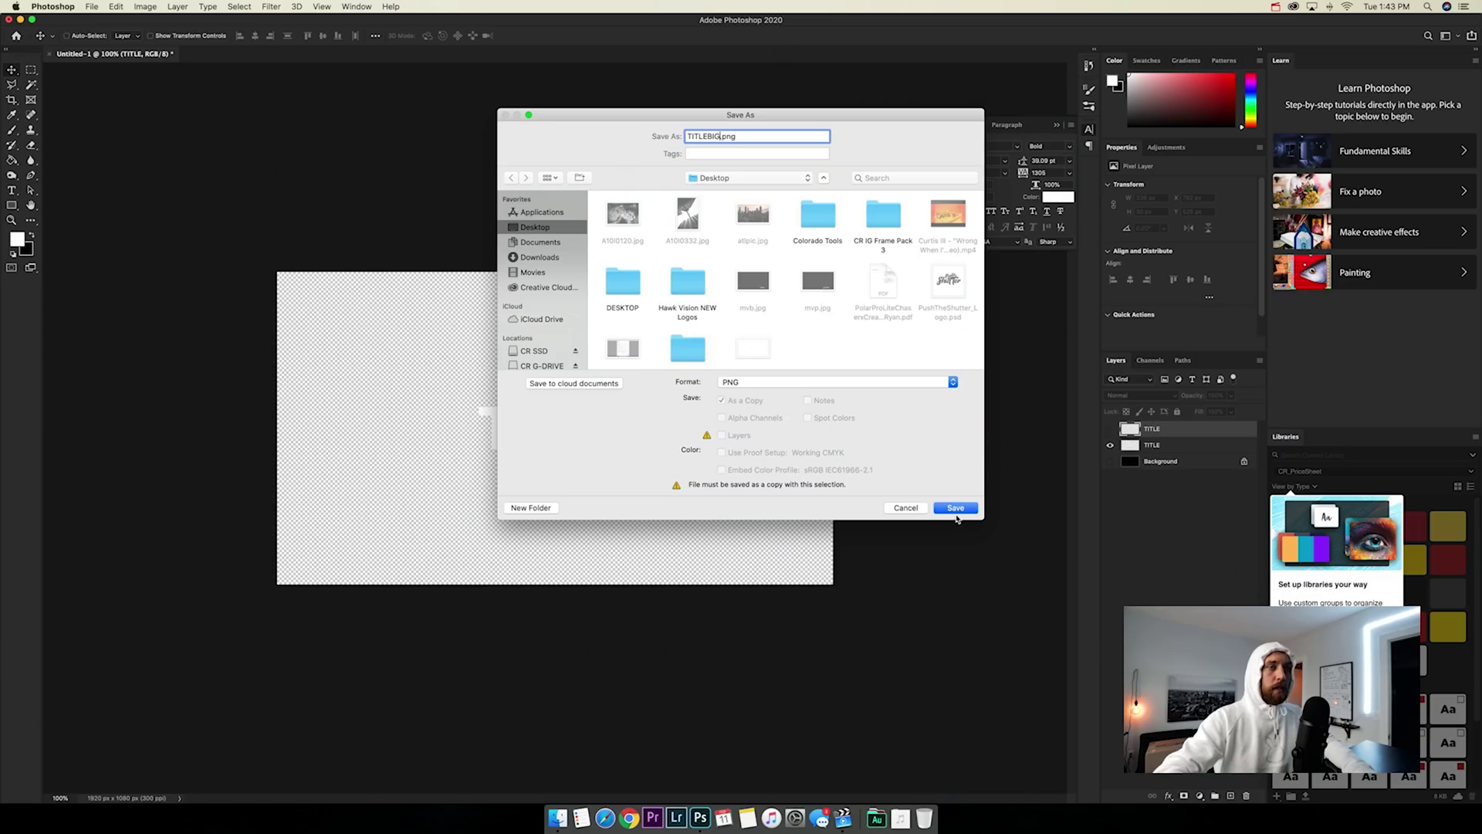
pyautogui.click(956, 509)
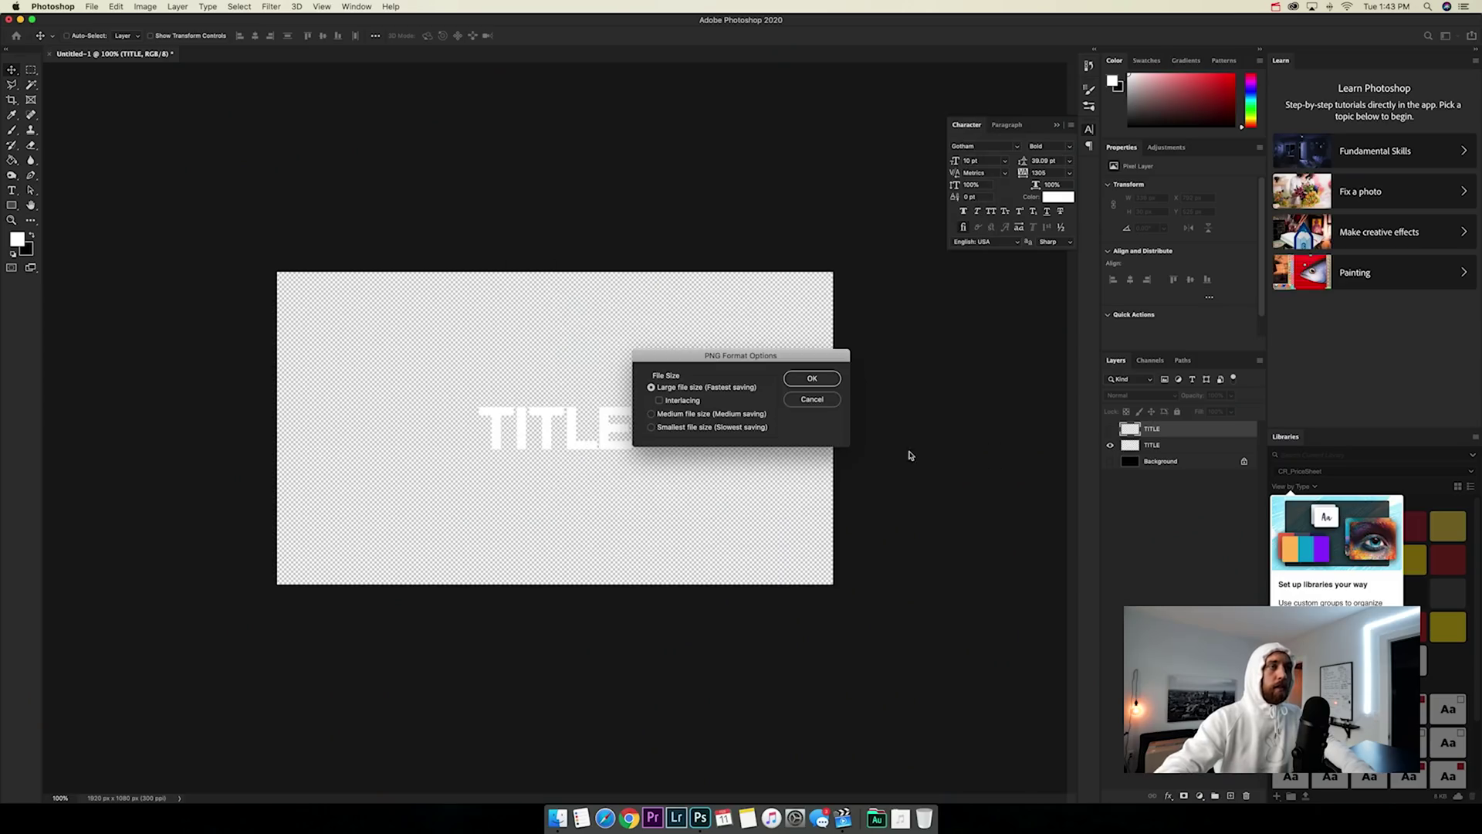
pyautogui.click(815, 377)
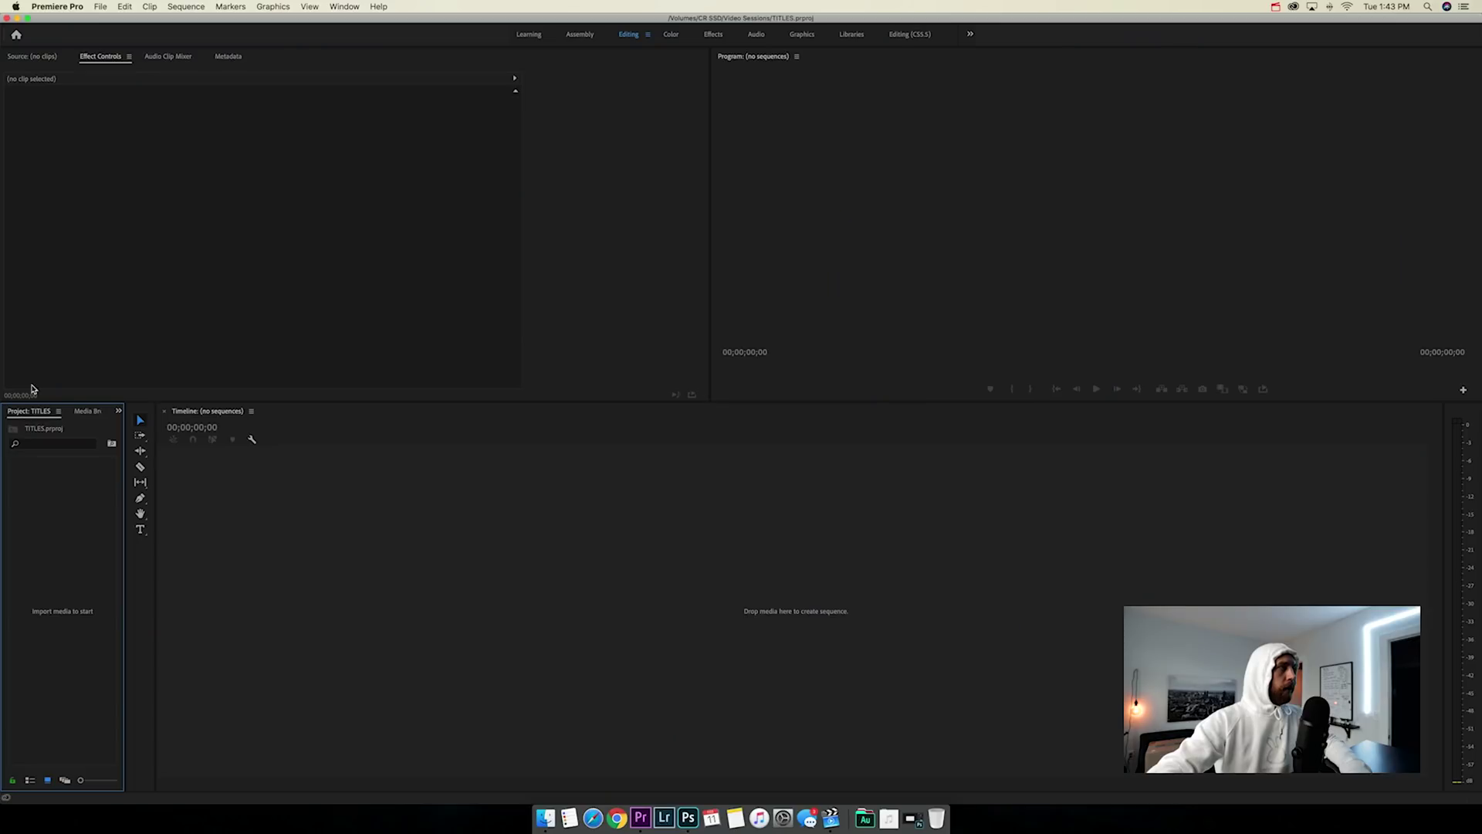
# - Switch to Premiere Pro, dock the Project panel in its own area beside Effect Controls, and bring the Effects panel forward
pyautogui.moveTo(31, 388); pyautogui.dragTo(28, 196)
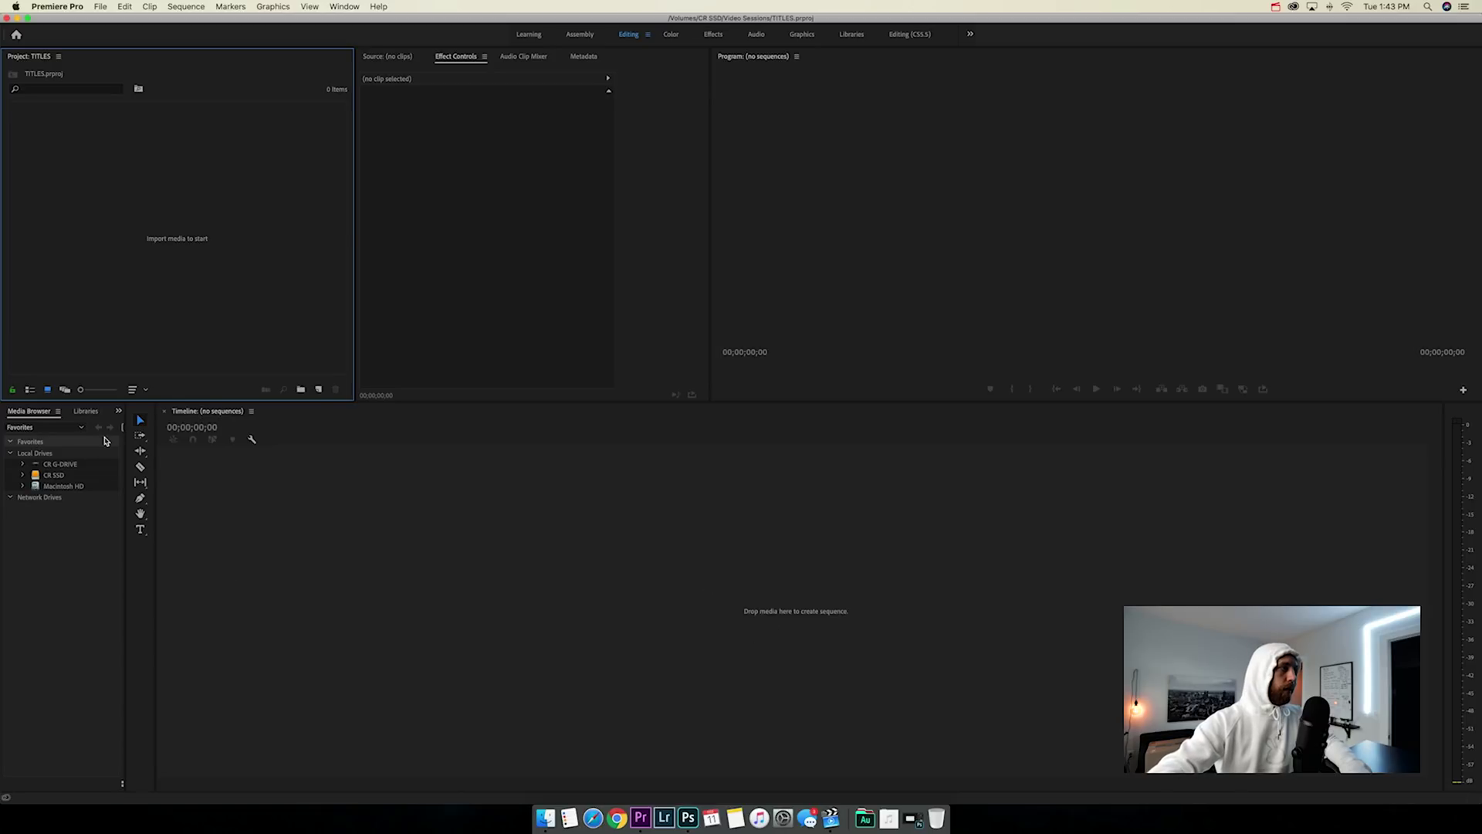
pyautogui.click(120, 414)
pyautogui.click(152, 468)
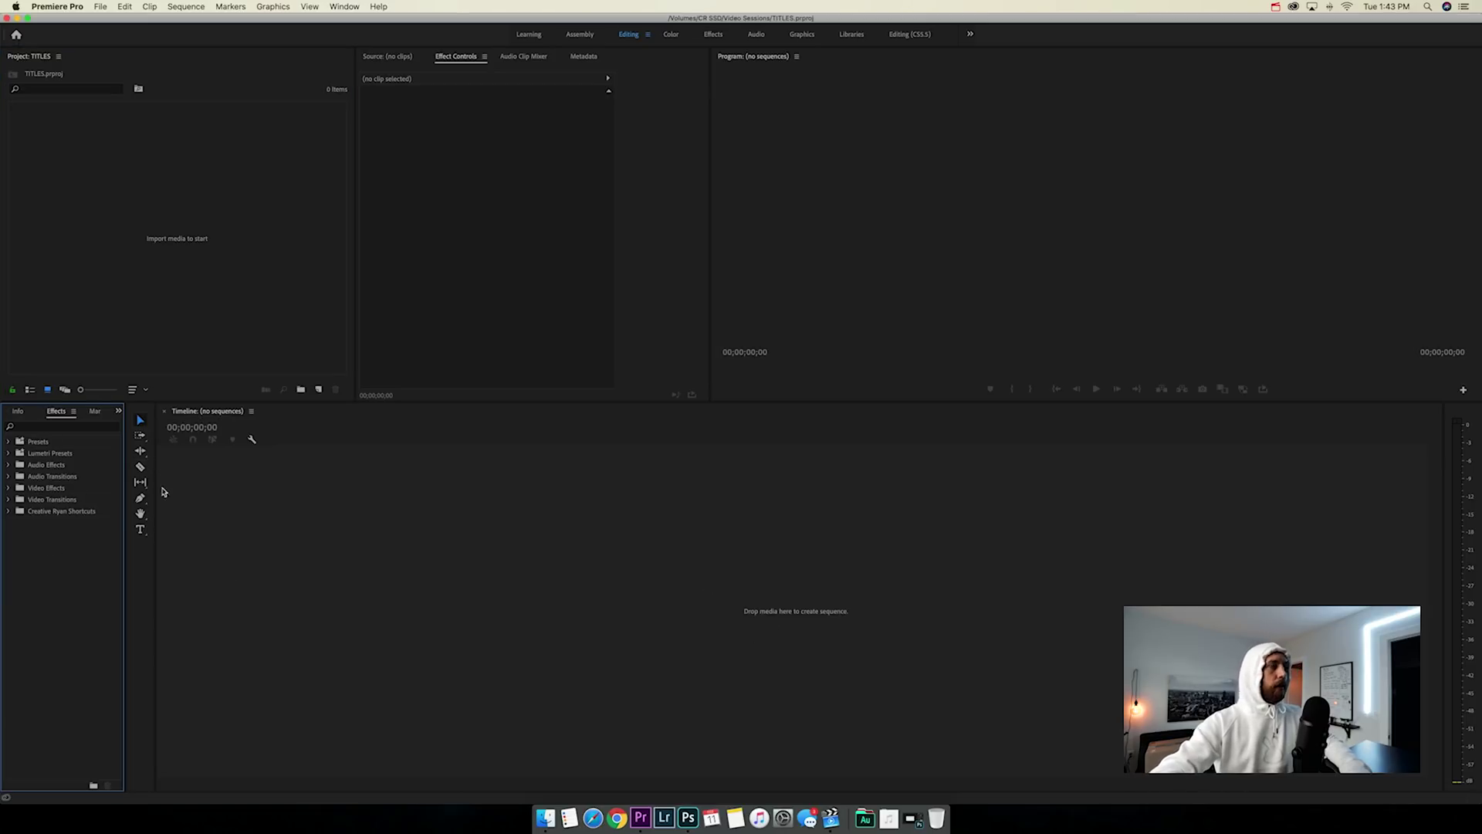
# - Create a new sequence named Sequence 01 from the Digital SLR preset DSLR 1080p24
pyautogui.click(287, 388)
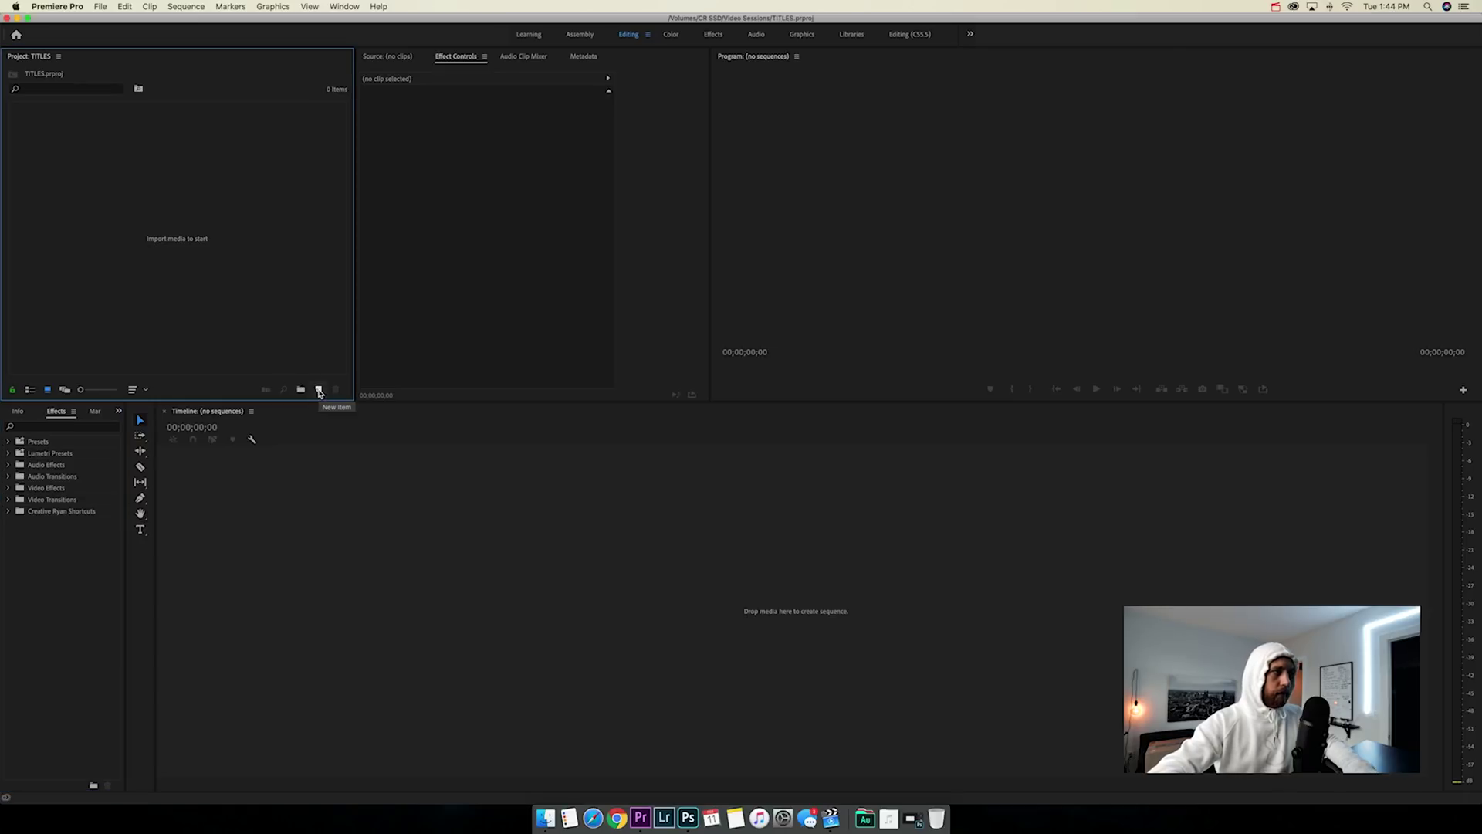
pyautogui.click(319, 390)
pyautogui.click(331, 407)
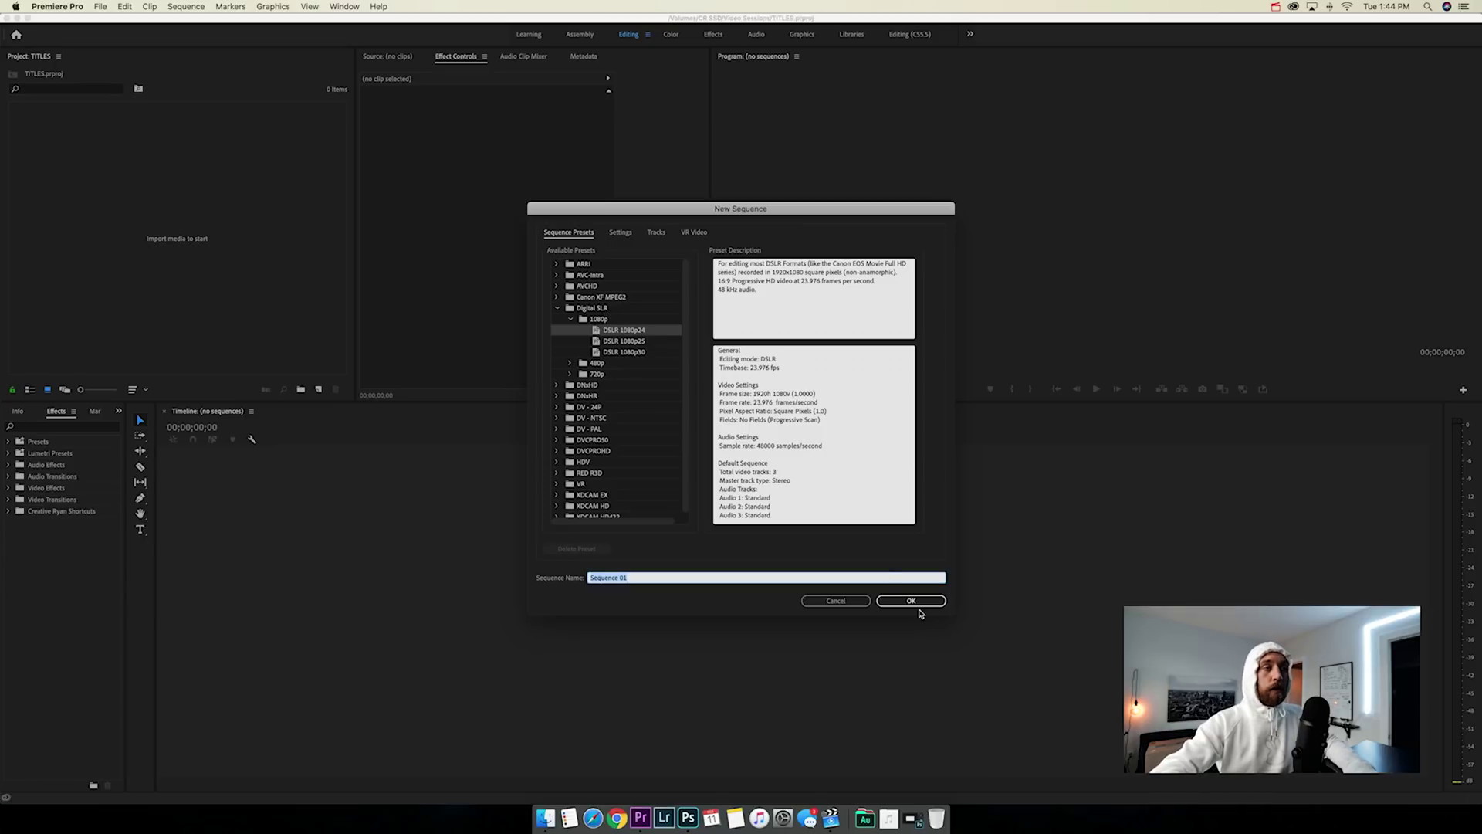
pyautogui.click(919, 606)
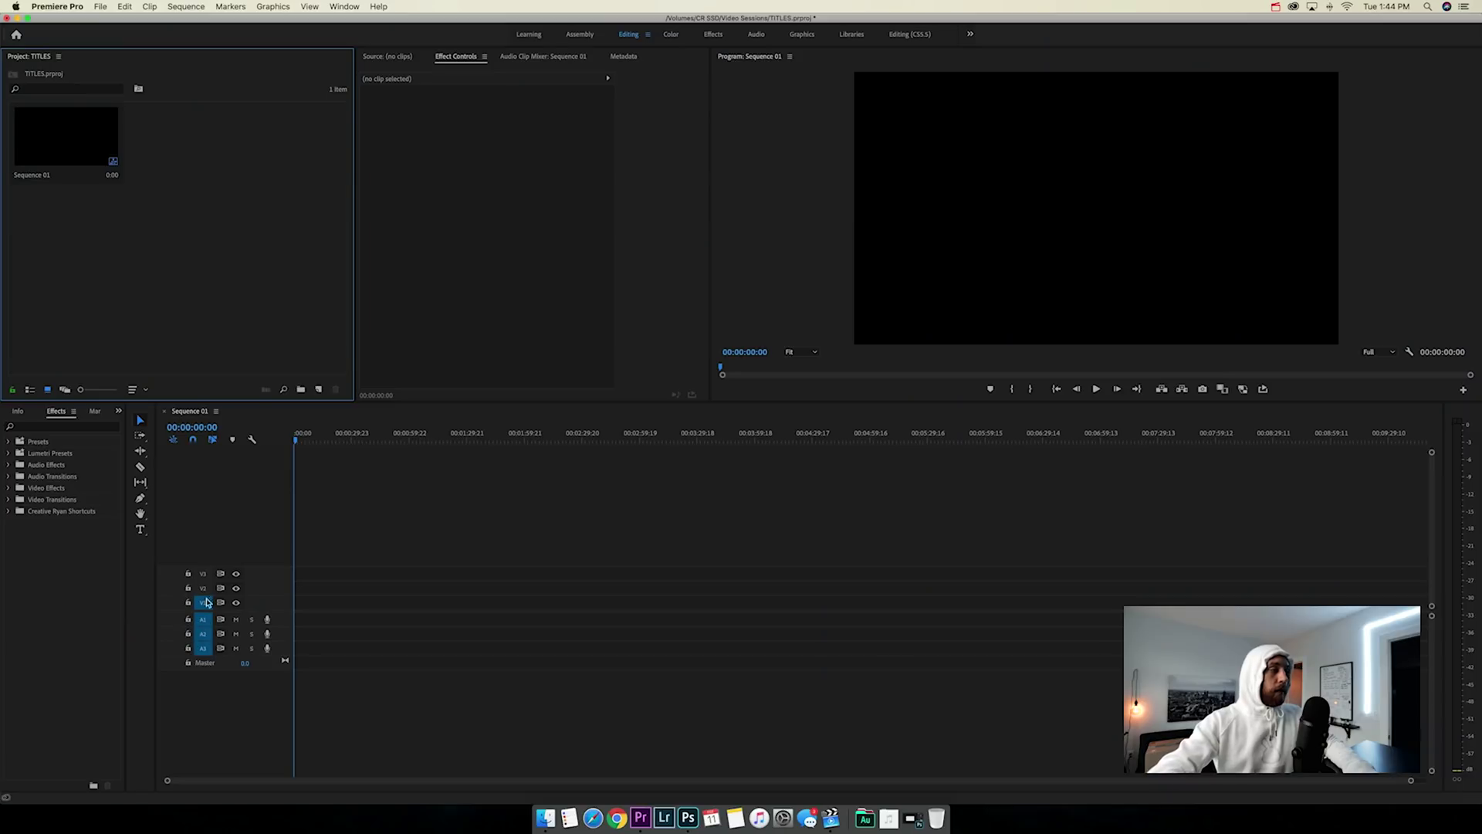
# - Turn off track targeting and place the BD1I8509.MOV clip on track V2 at the start of the sequence
pyautogui.click(204, 618)
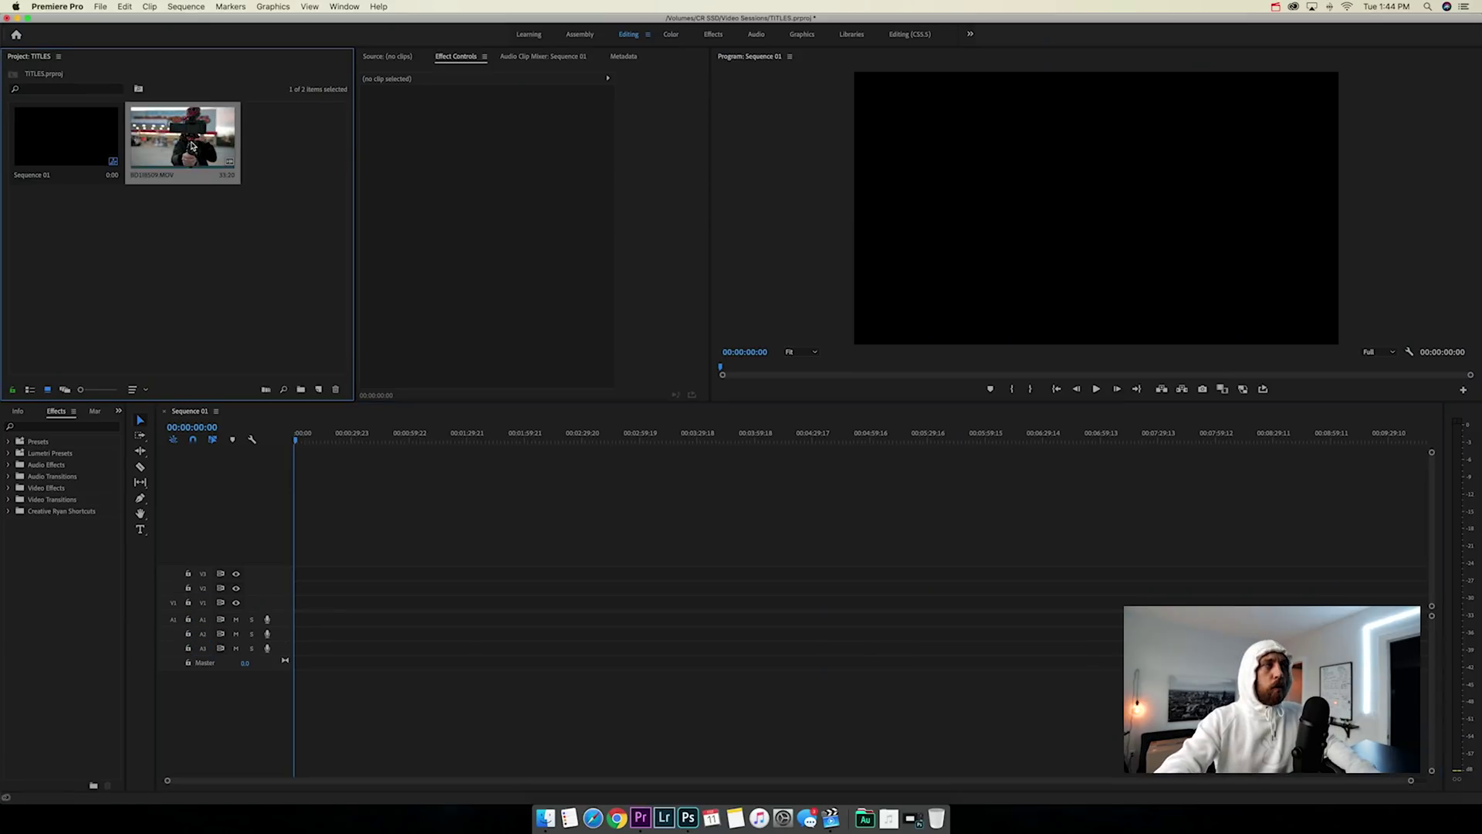
pyautogui.moveTo(183, 139); pyautogui.dragTo(534, 232)
pyautogui.moveTo(419, 360); pyautogui.dragTo(363, 587)
# - Cut the BD1I8509.MOV clip at 00:00:06:07, delete the remainder, and mute its audio track A2
pyautogui.moveTo(369, 434); pyautogui.dragTo(391, 433)
pyautogui.press('c')
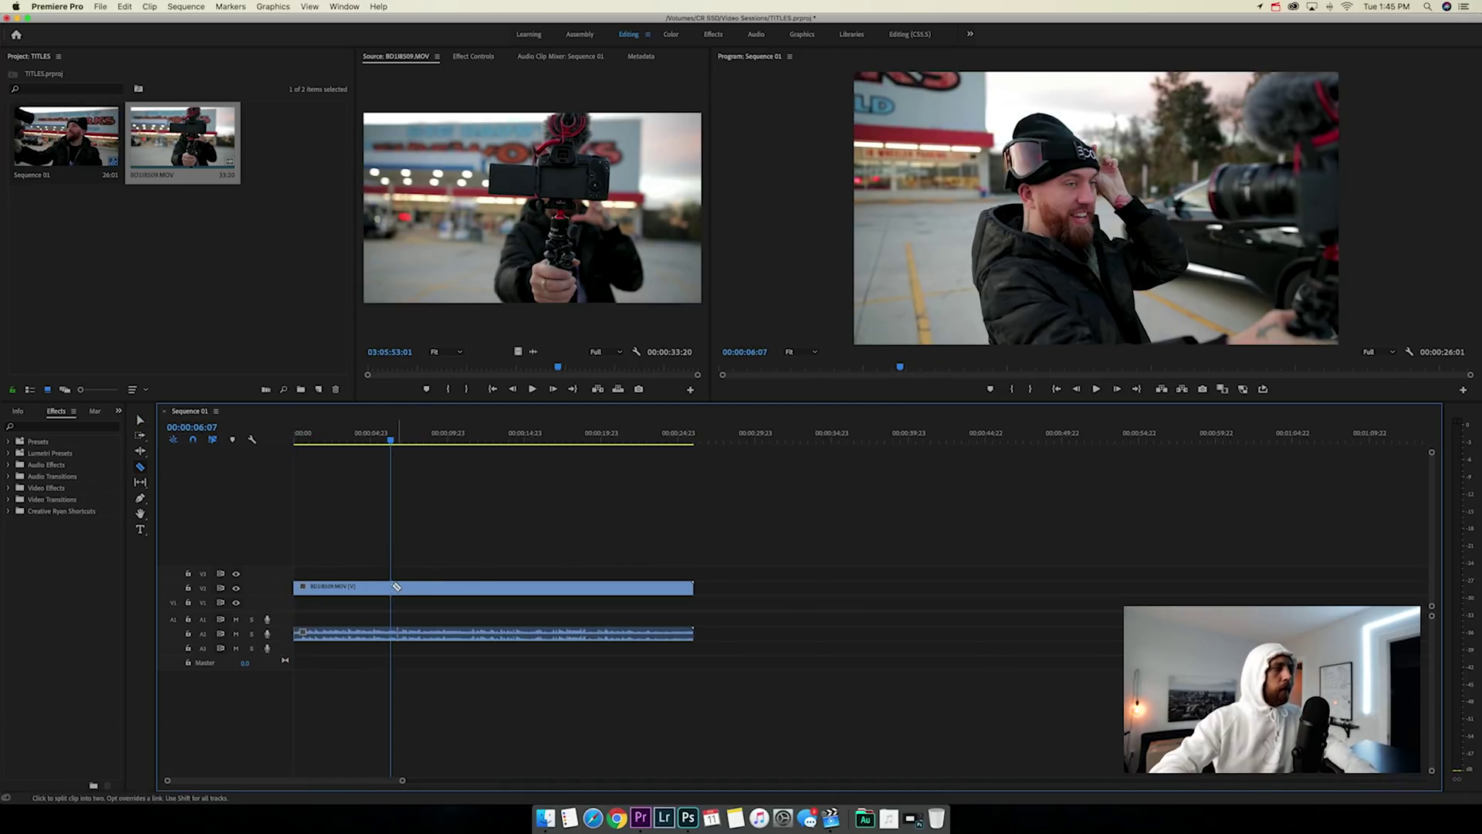
pyautogui.press('v')
pyautogui.click(425, 591)
pyautogui.press('Delete')
pyautogui.click(235, 633)
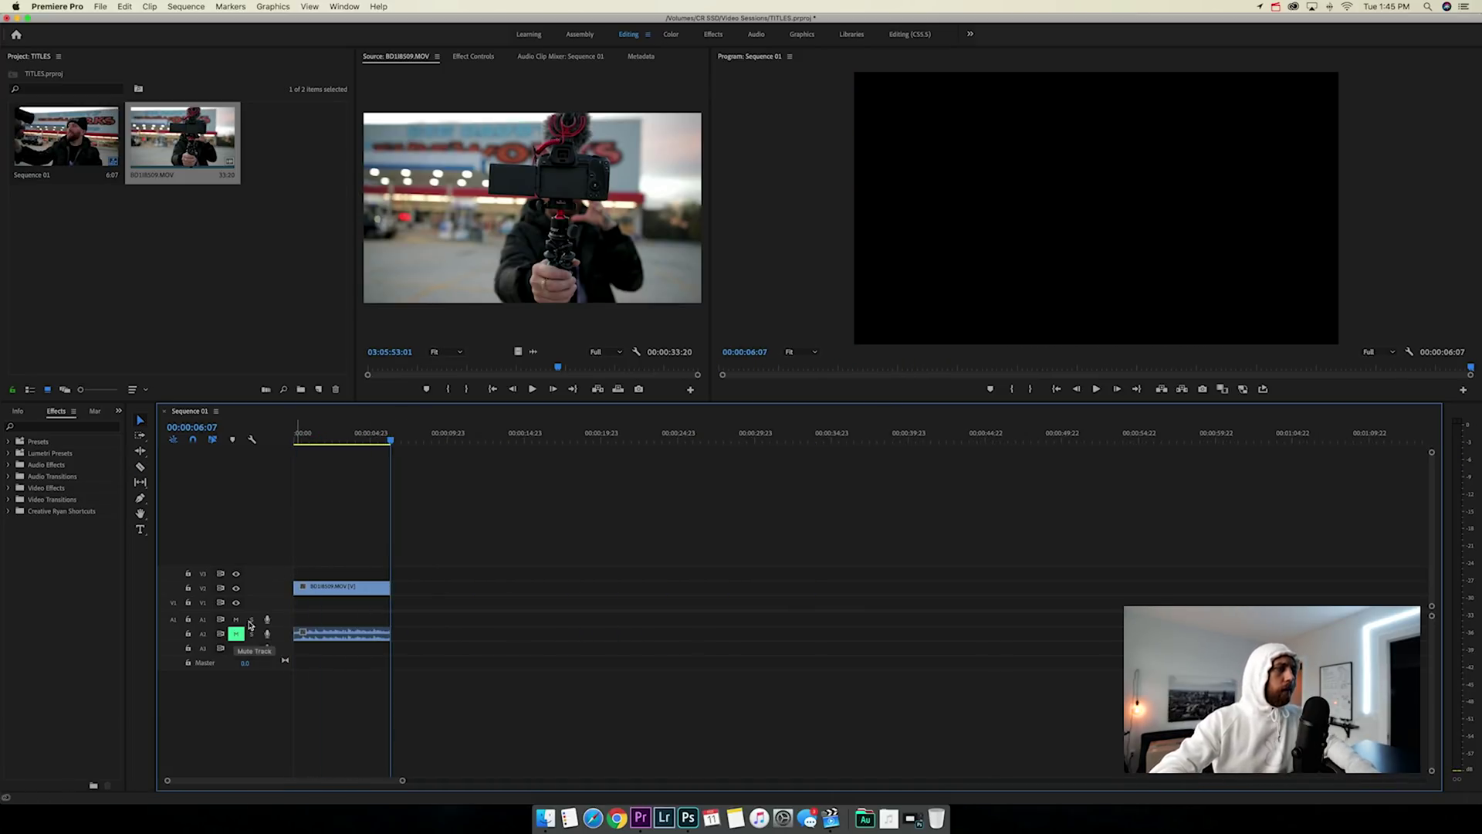
# - Import TITLEBIG.png and TITLESMALL.png from the Desktop into the project
pyautogui.click(322, 436)
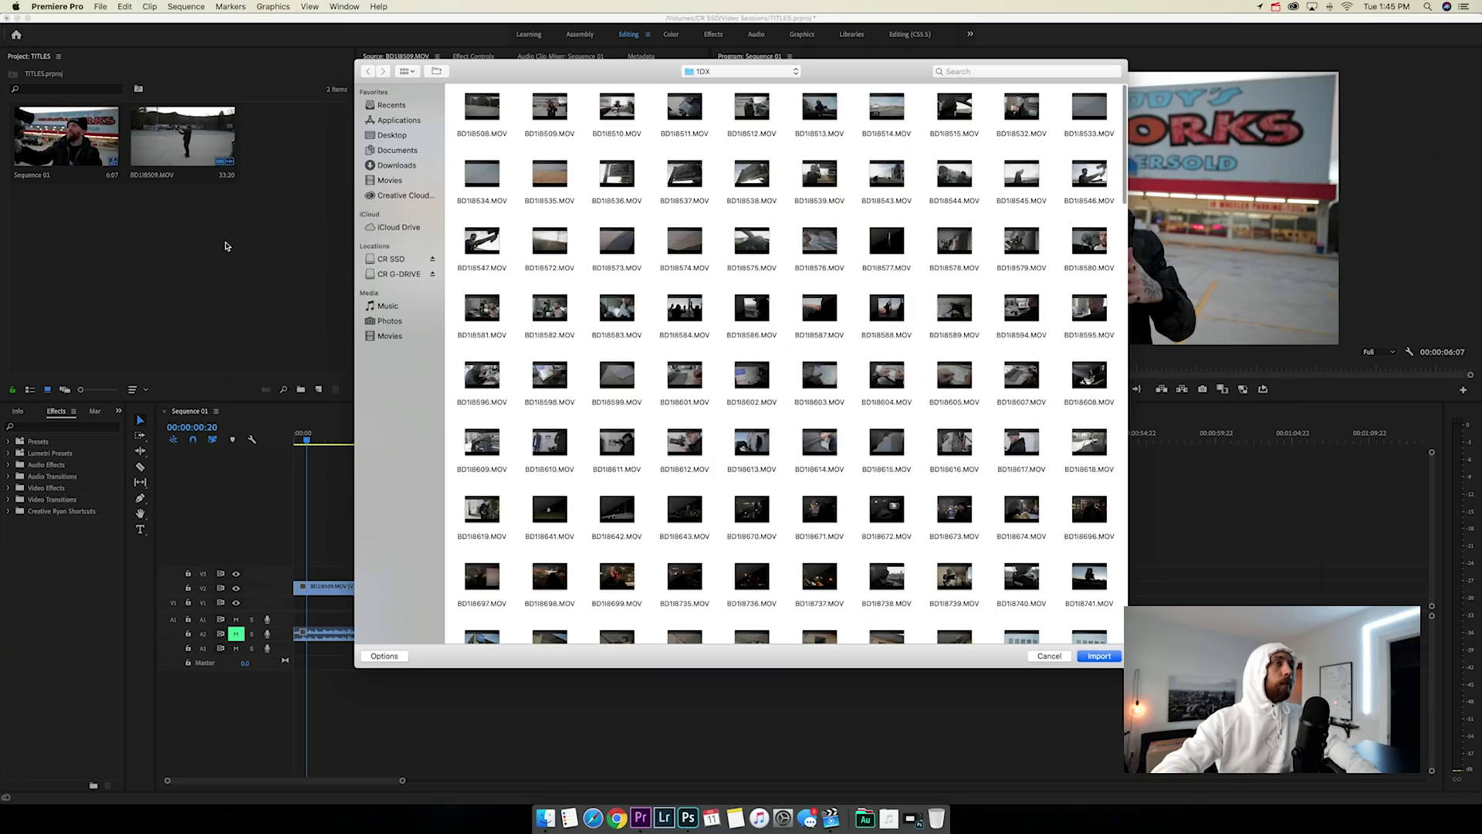
pyautogui.click(393, 134)
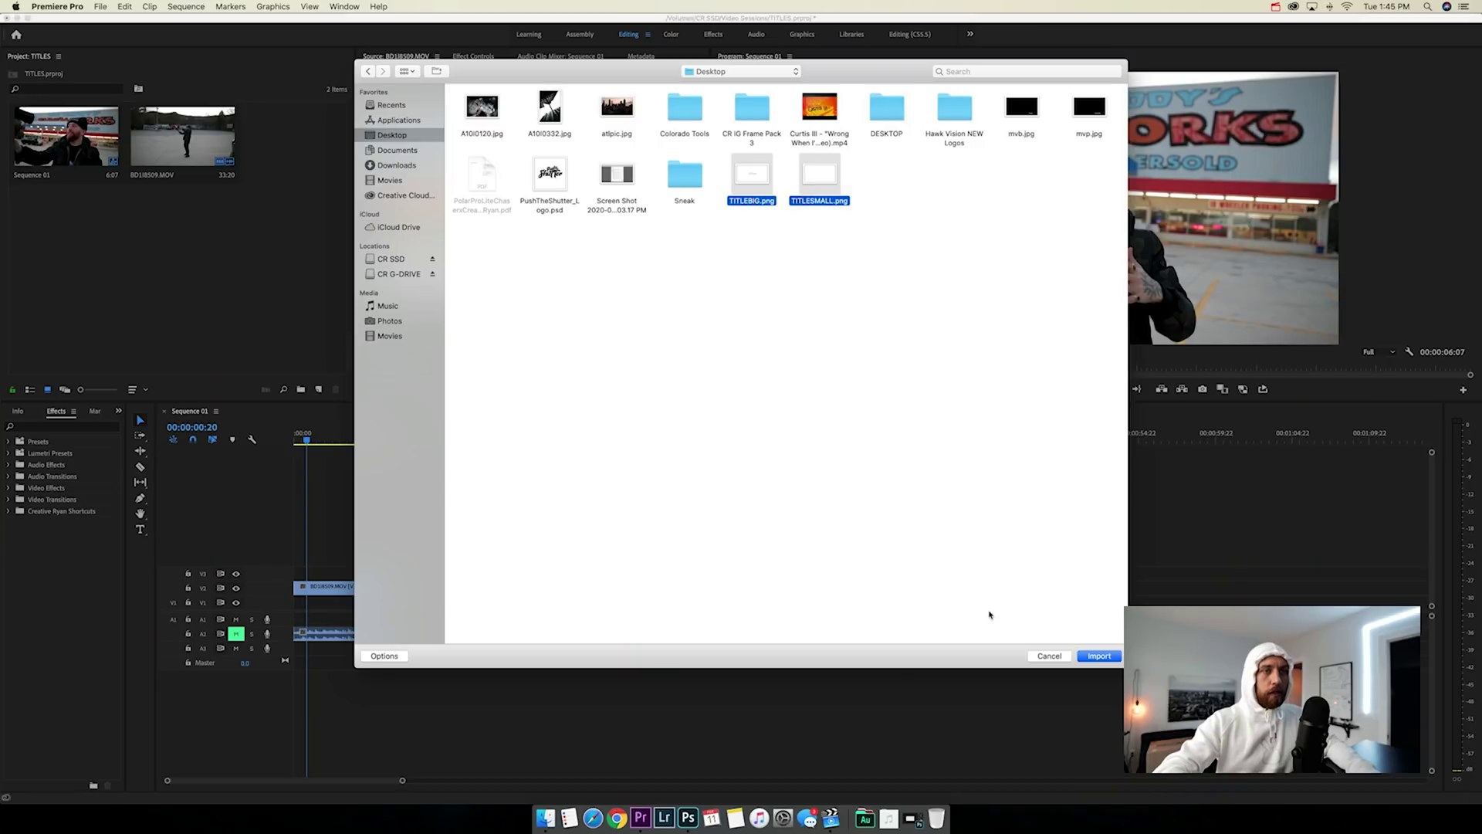
pyautogui.click(1100, 659)
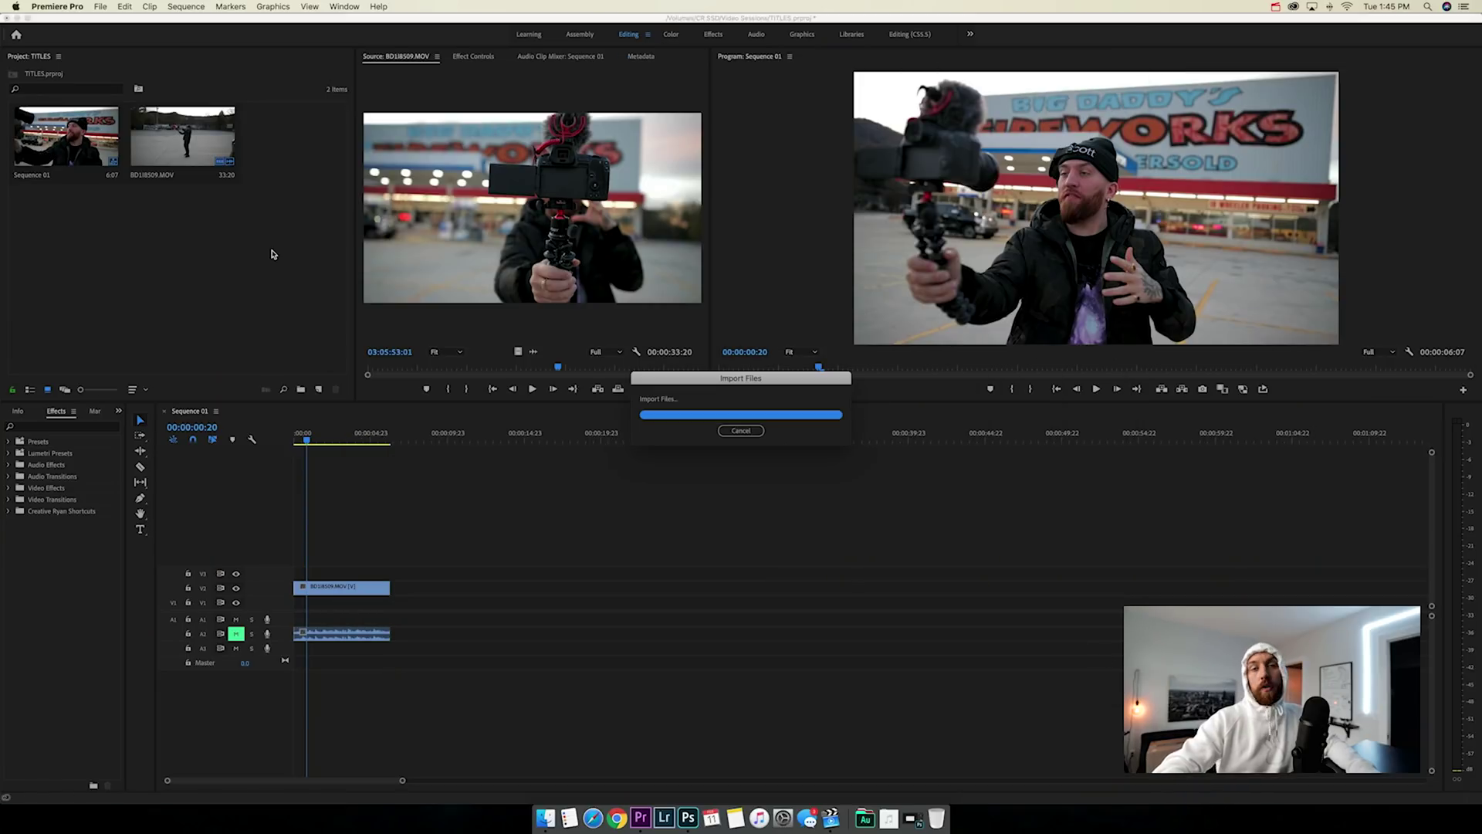
# - Place TITLEBIG.png on track V3 above the video clip at the start of the sequence
pyautogui.click(306, 195)
pyautogui.doubleClick(305, 154)
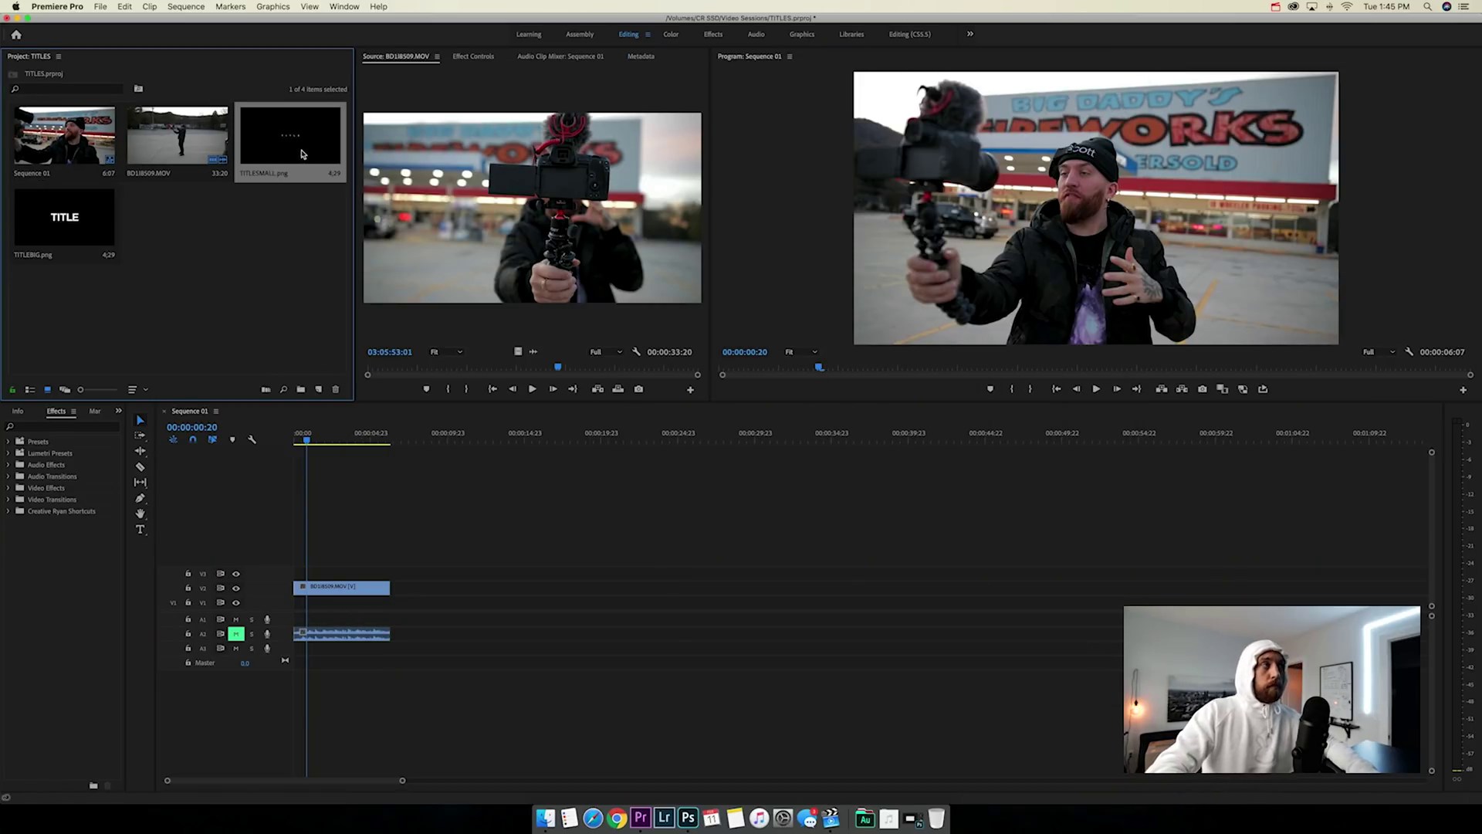
pyautogui.doubleClick(70, 222)
pyautogui.moveTo(89, 221); pyautogui.dragTo(324, 575)
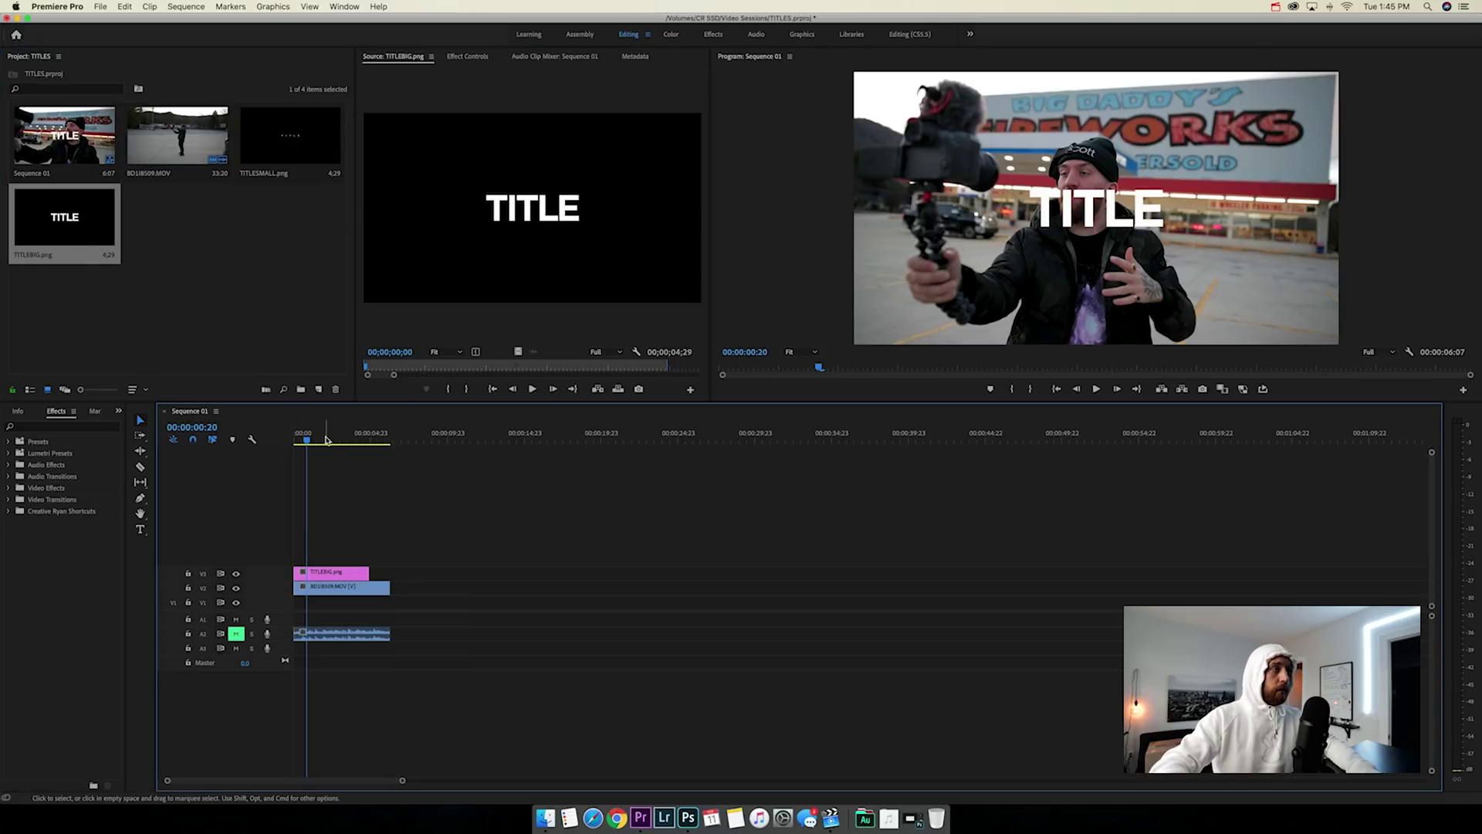
# - Cut the TITLEBIG.png clip at 00:00:00:10, delete the part after it, and return the playhead to the start
pyautogui.click(326, 439)
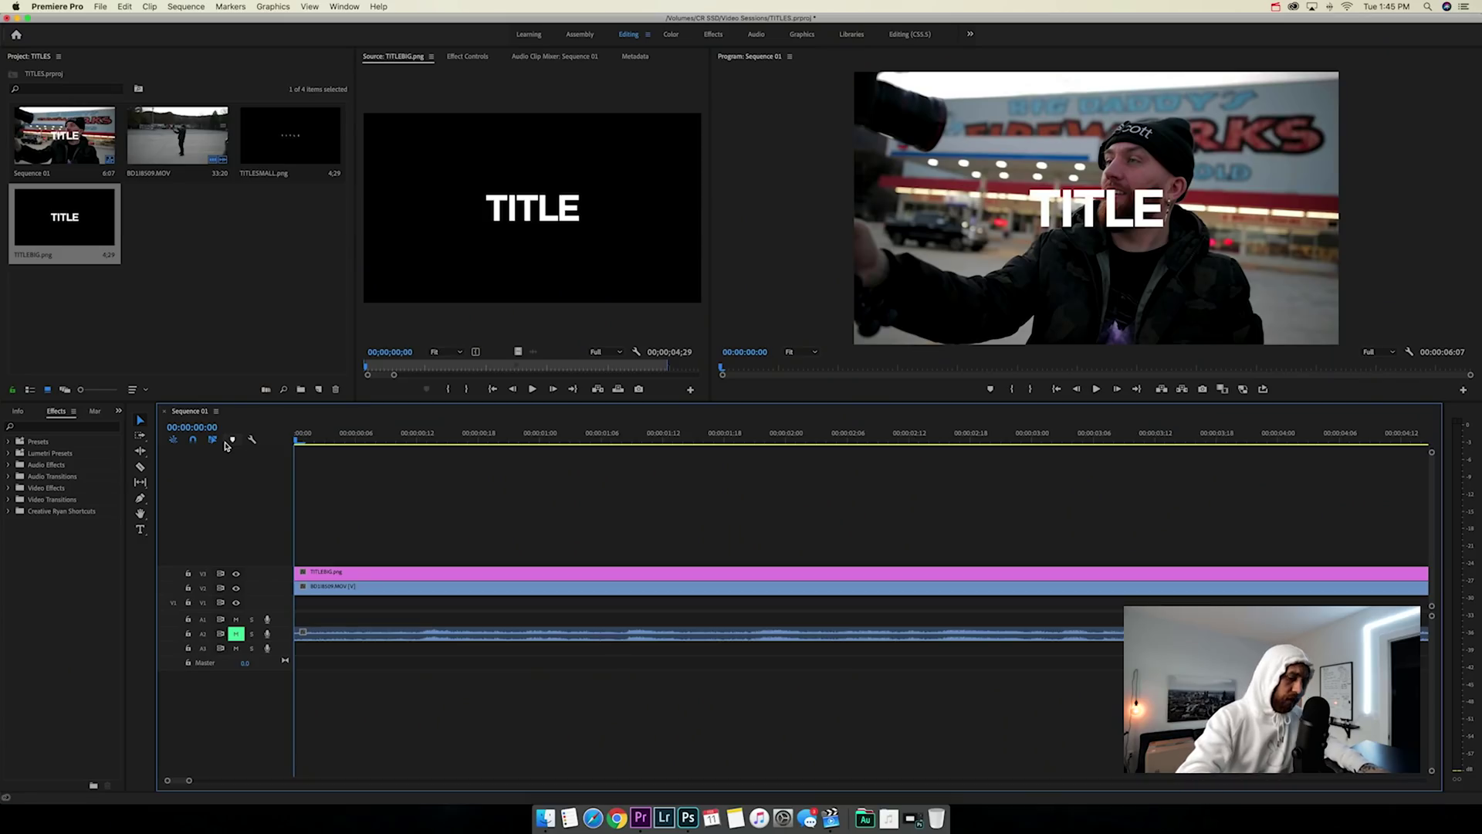
pyautogui.press('space')
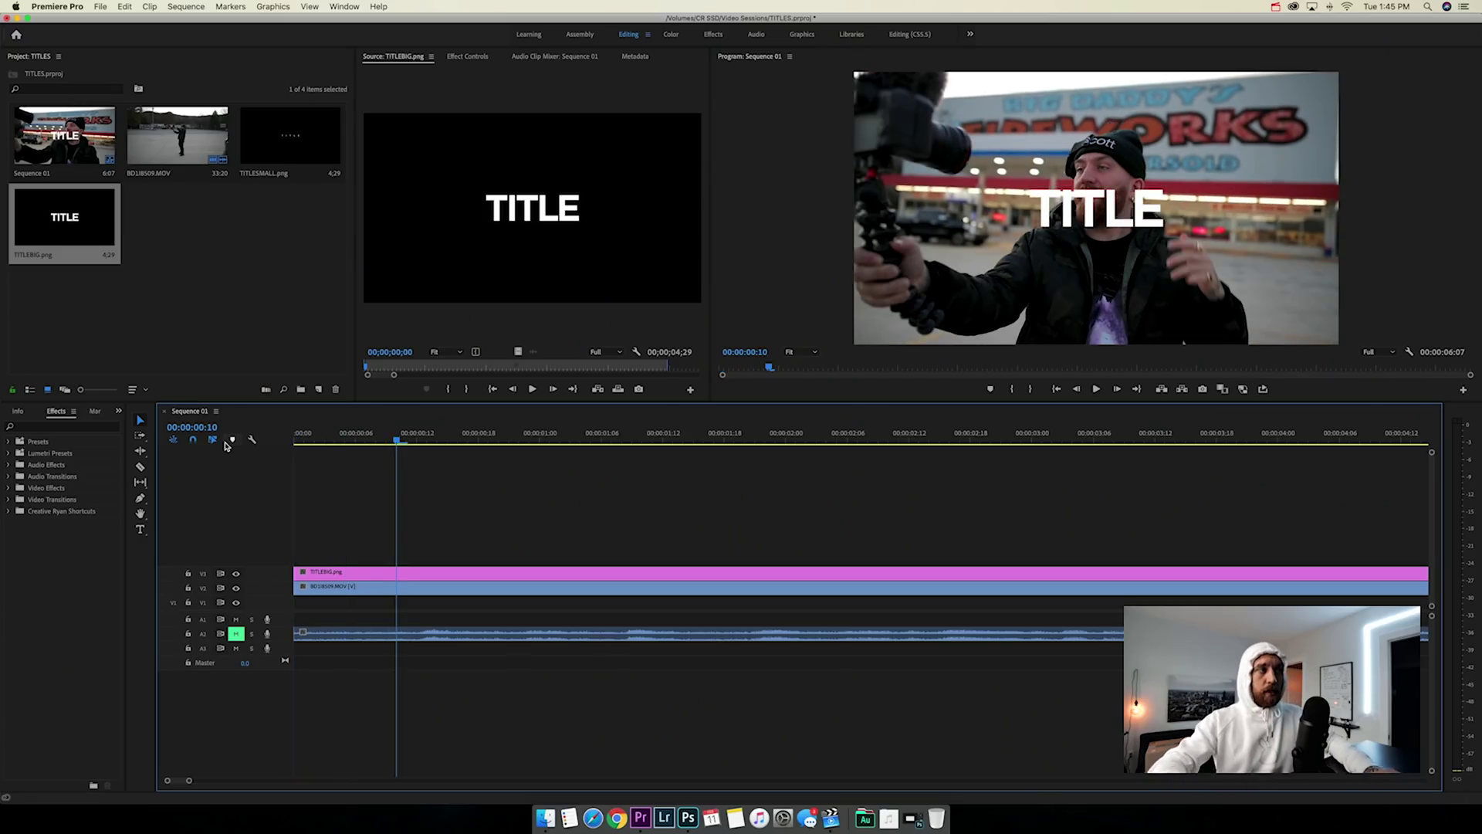
pyautogui.press('super+k')
pyautogui.press('Delete')
pyautogui.press('Home')
# - Find the Wave Warp effect, apply it to the TITLEBIG.png clip, and preview the title at 00:00:00:05
pyautogui.click(65, 427)
pyautogui.write('wave war')
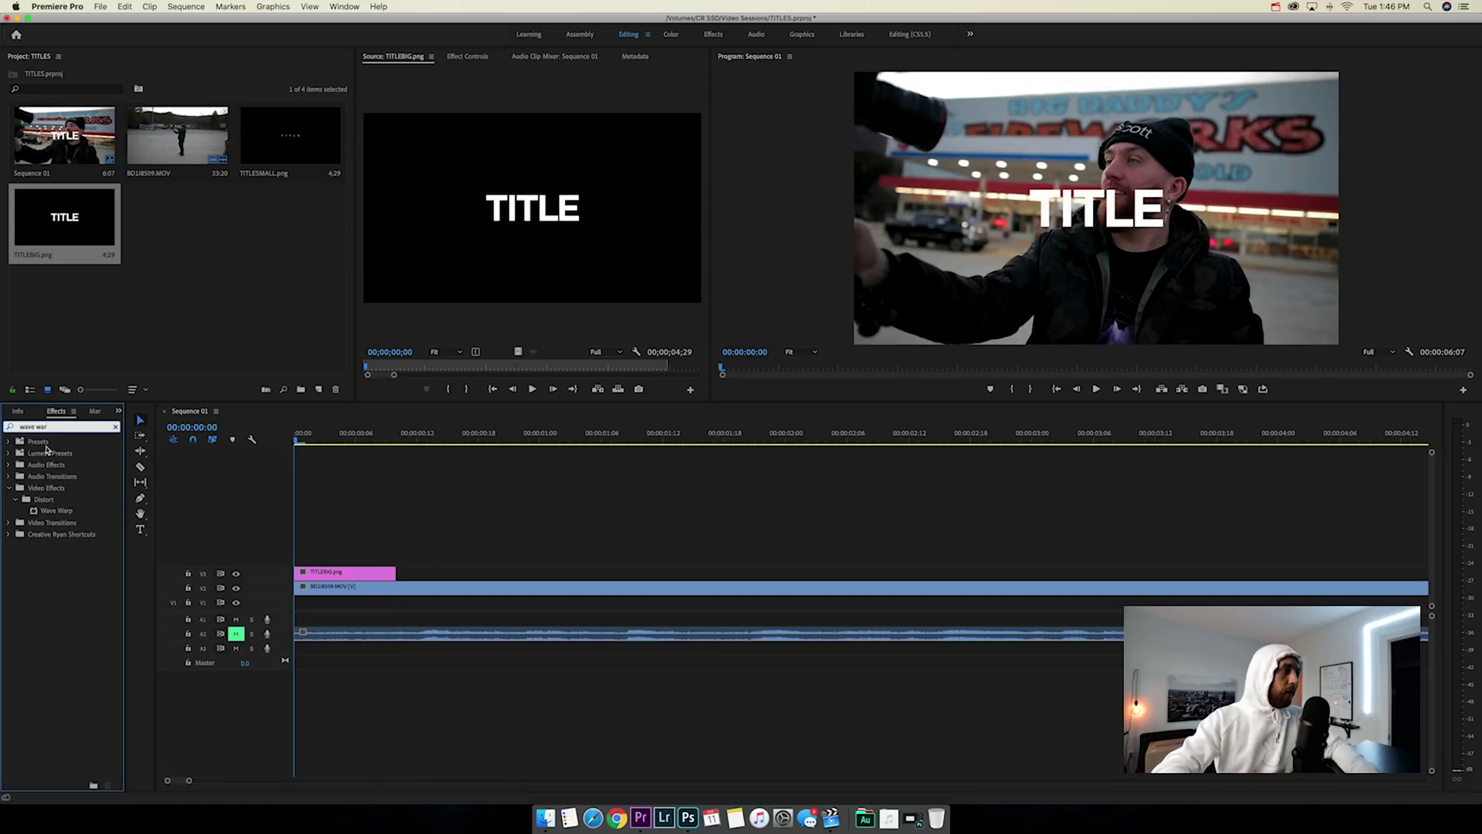
pyautogui.moveTo(56, 510); pyautogui.dragTo(351, 573)
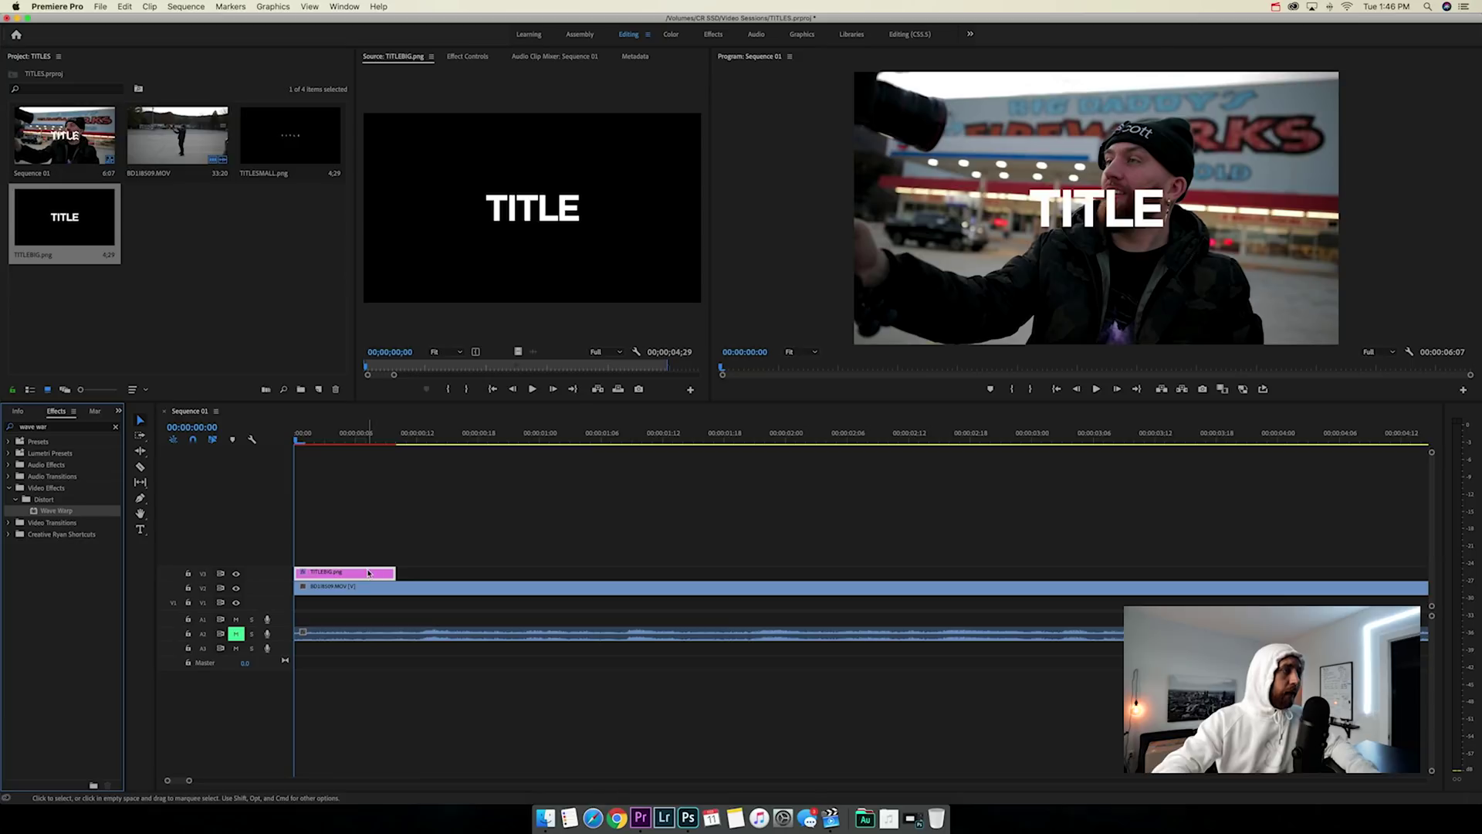
pyautogui.click(347, 444)
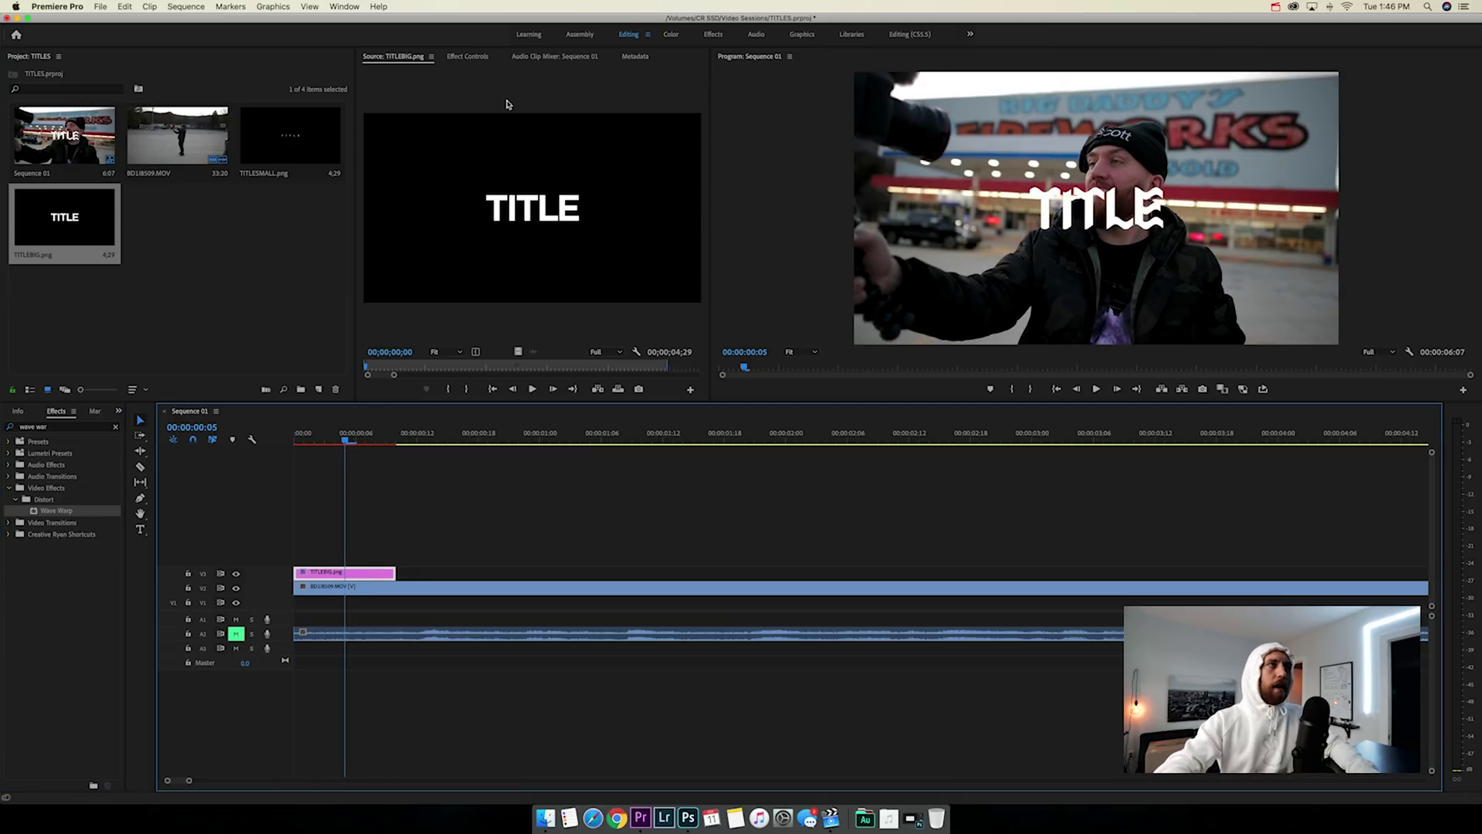
# - Turn off the Wave Warp effect on the TITLEBIG.png clip and deselect the clip
pyautogui.click(471, 57)
pyautogui.click(374, 262)
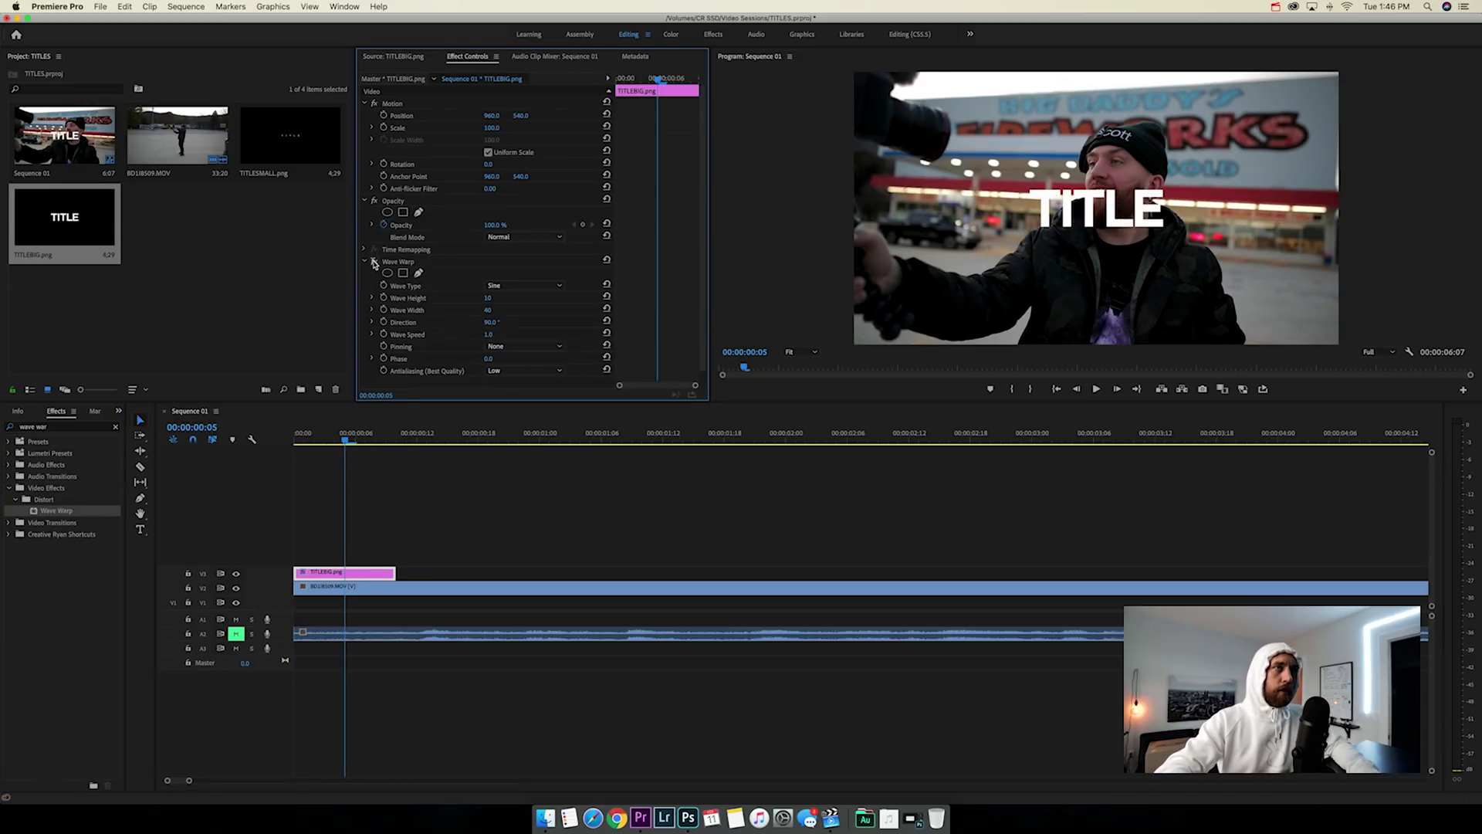
pyautogui.click(373, 468)
# - Cut the TITLEBIG.png clip on V3 at each of the frames 00:00:00:01, 00:00:00:02, 00:00:00:03 and 00:00:00:04
pyautogui.press('Home')
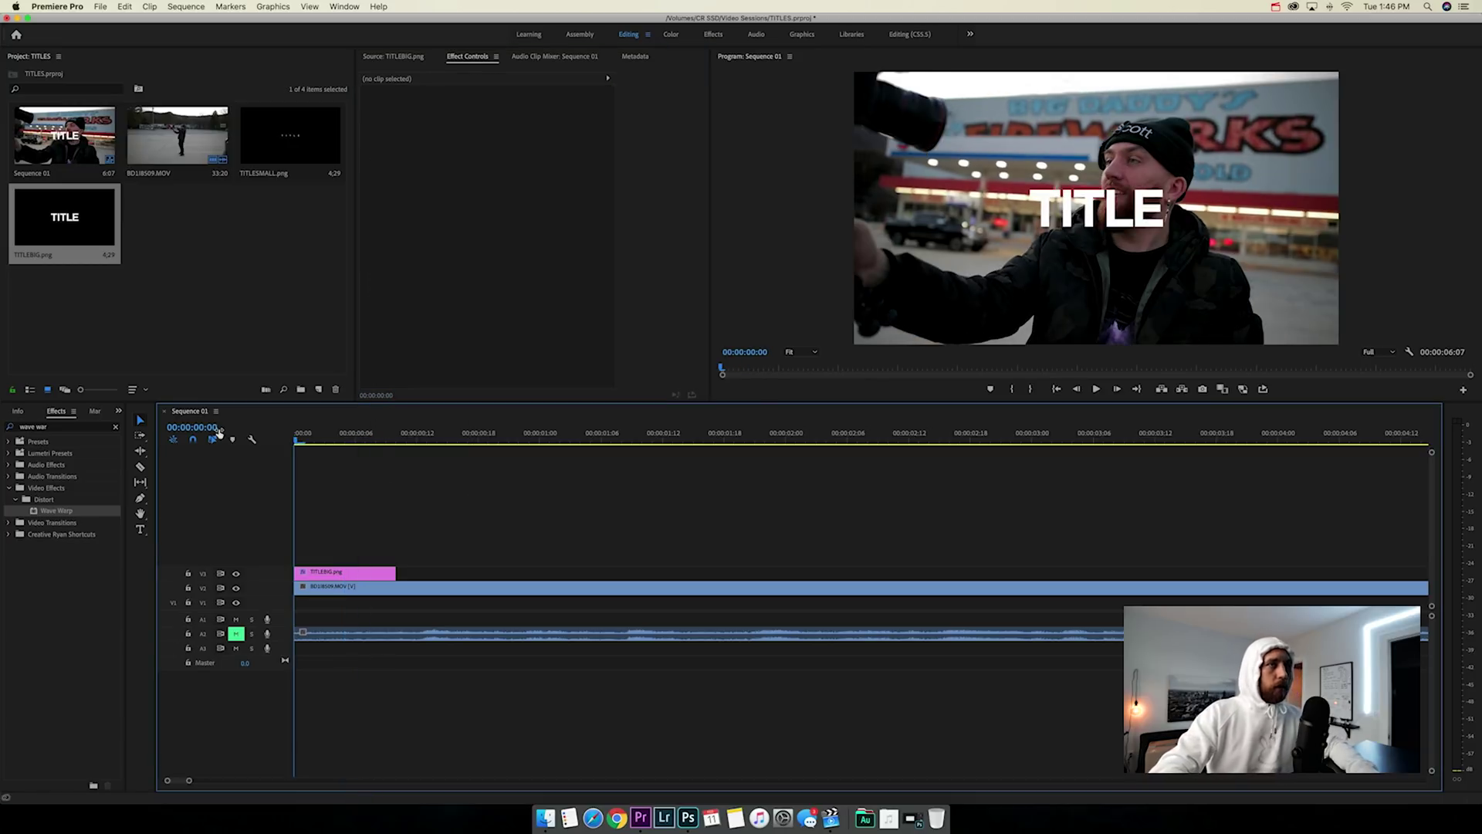
pyautogui.press('=')
pyautogui.click(329, 577)
pyautogui.press('Right')
pyautogui.press('c')
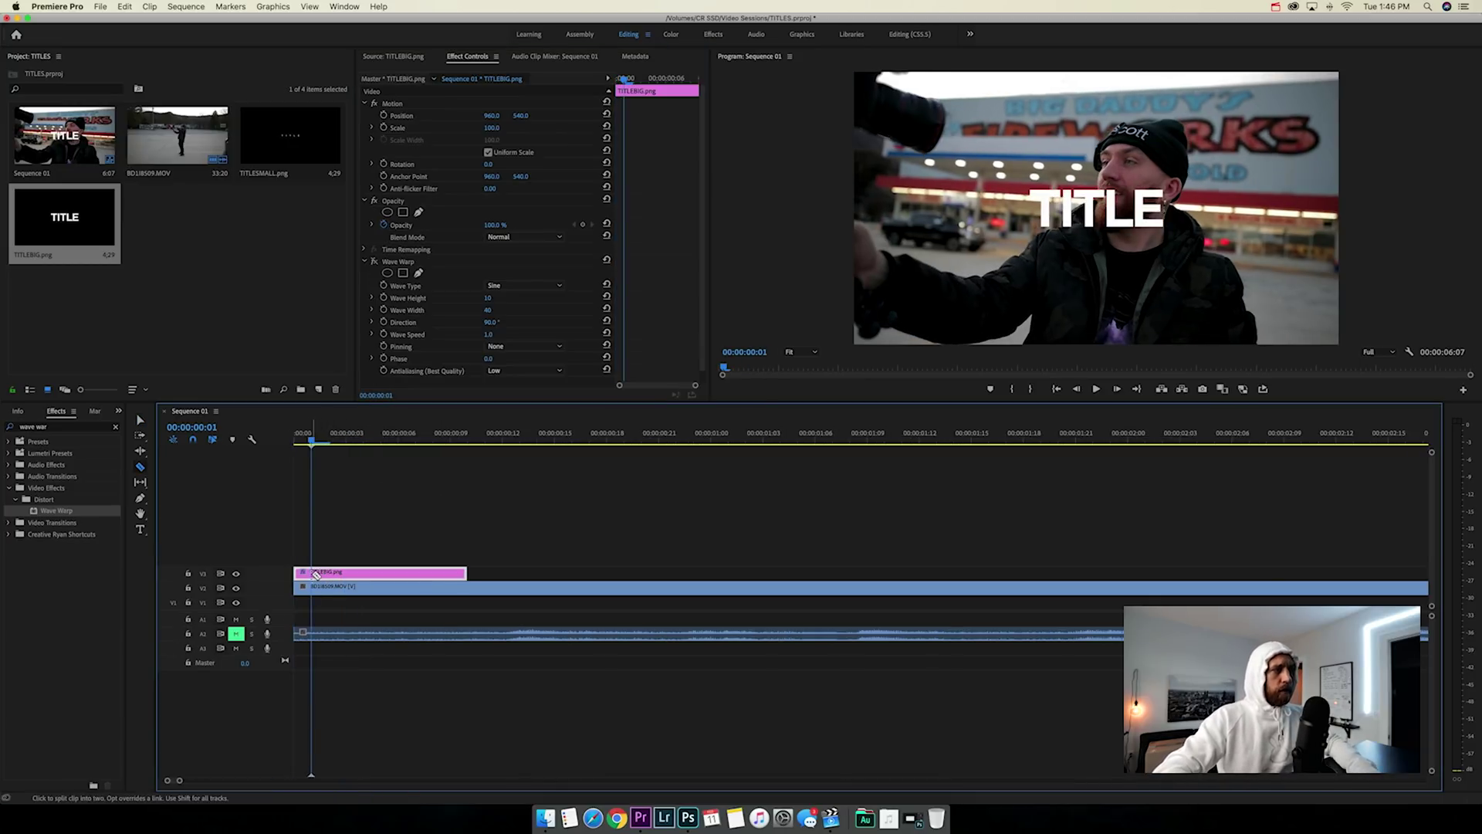
pyautogui.click(312, 576)
pyautogui.press('Right')
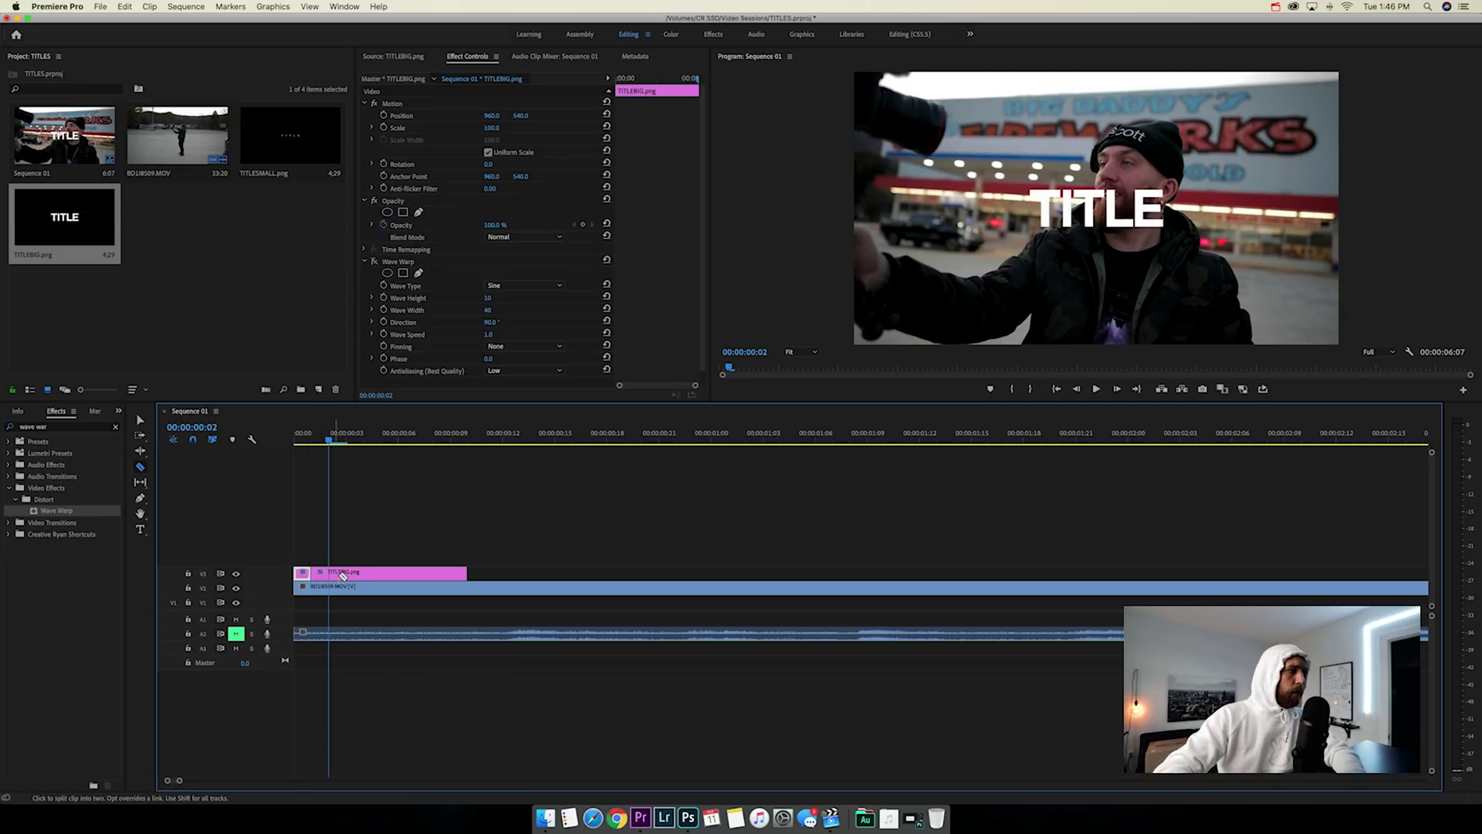
pyautogui.click(336, 575)
pyautogui.press('Right')
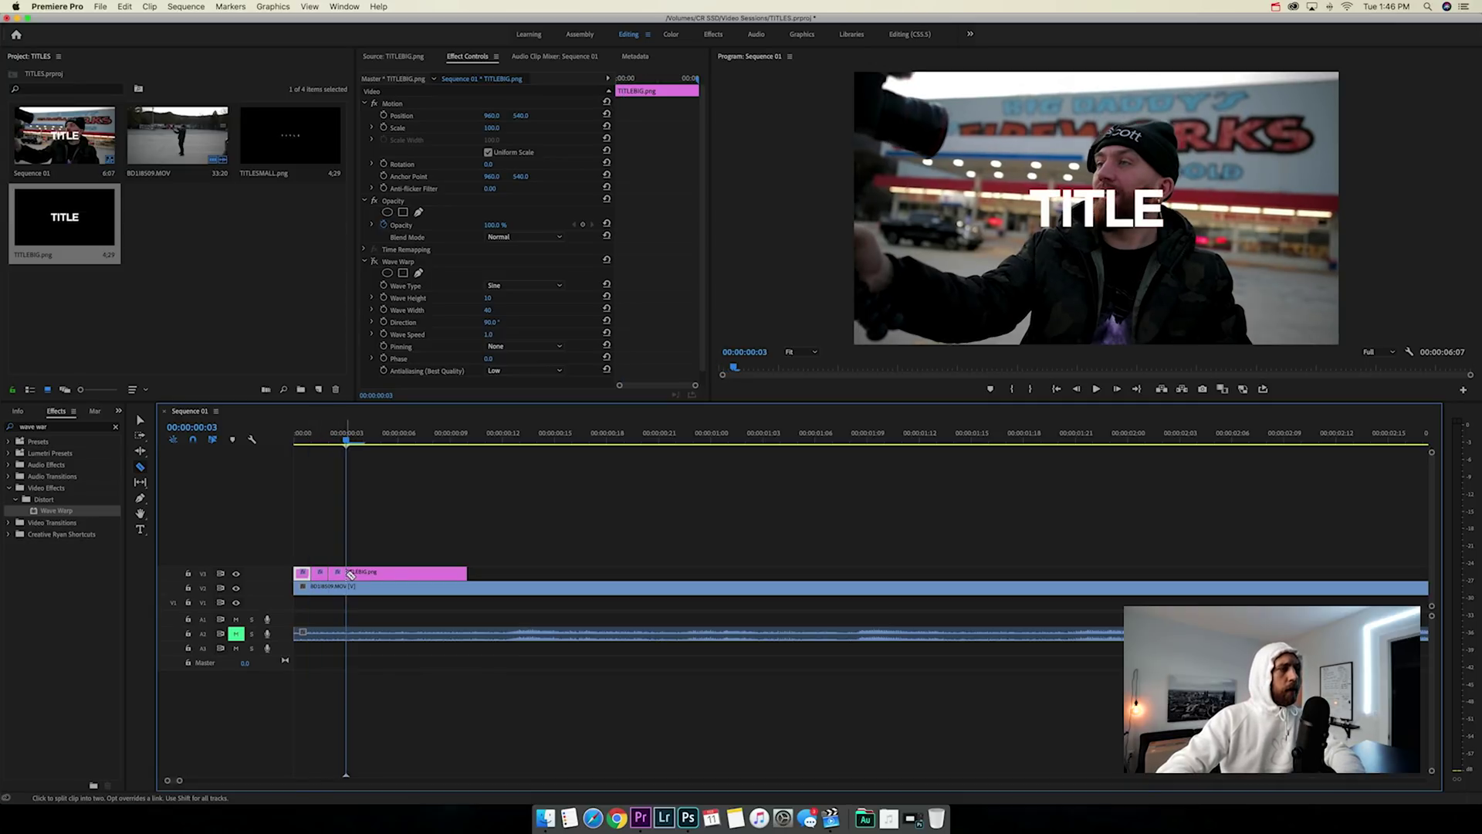
pyautogui.click(349, 575)
pyautogui.press('Right')
pyautogui.click(367, 574)
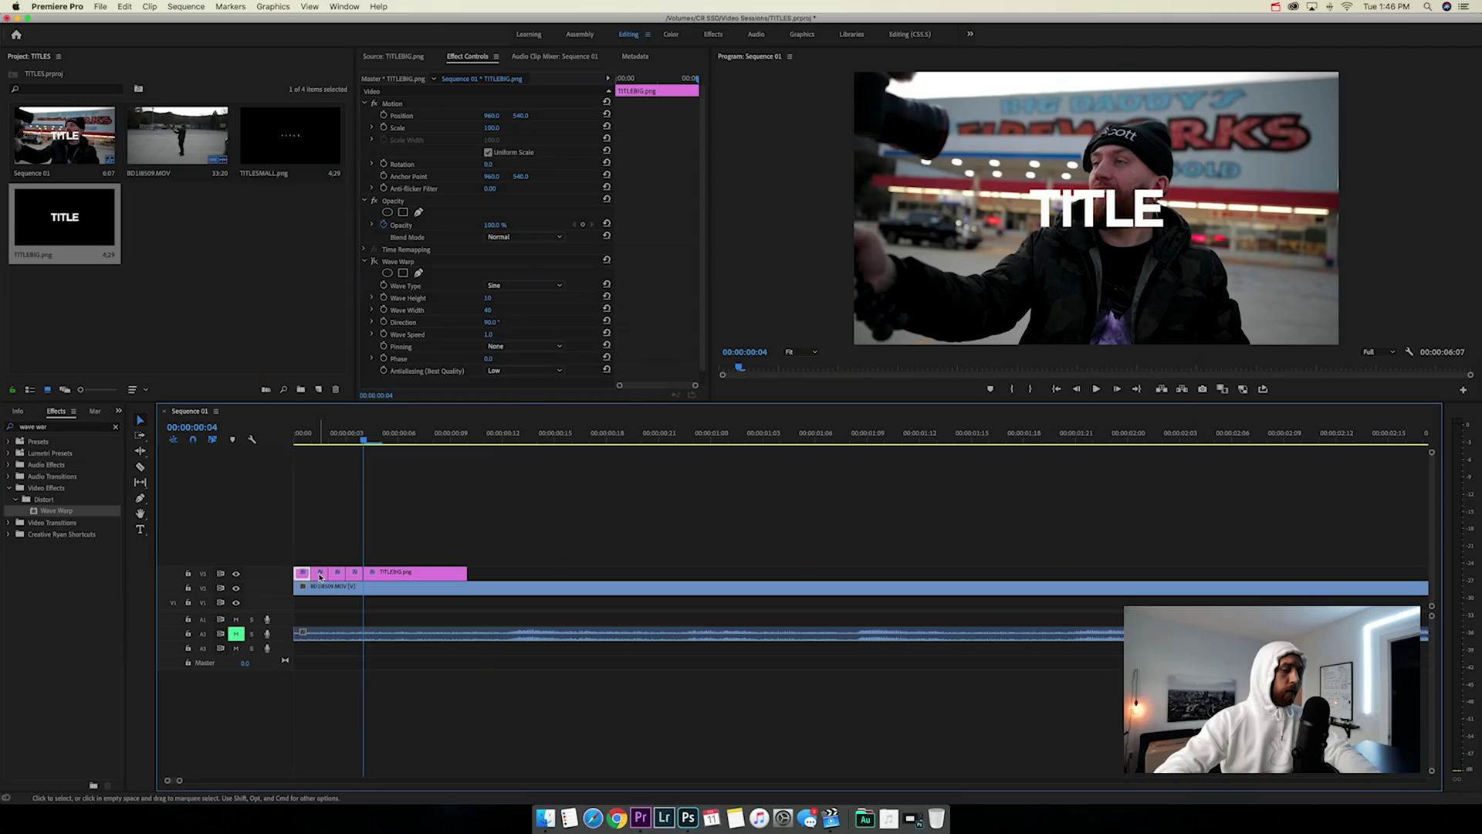
# - Delete the second and fourth one-frame pieces of TITLEBIG.png and play the flicker from the start of the sequence
pyautogui.click(320, 576)
pyautogui.press('Delete')
pyautogui.click(354, 573)
pyautogui.press('Delete')
pyautogui.press('space')
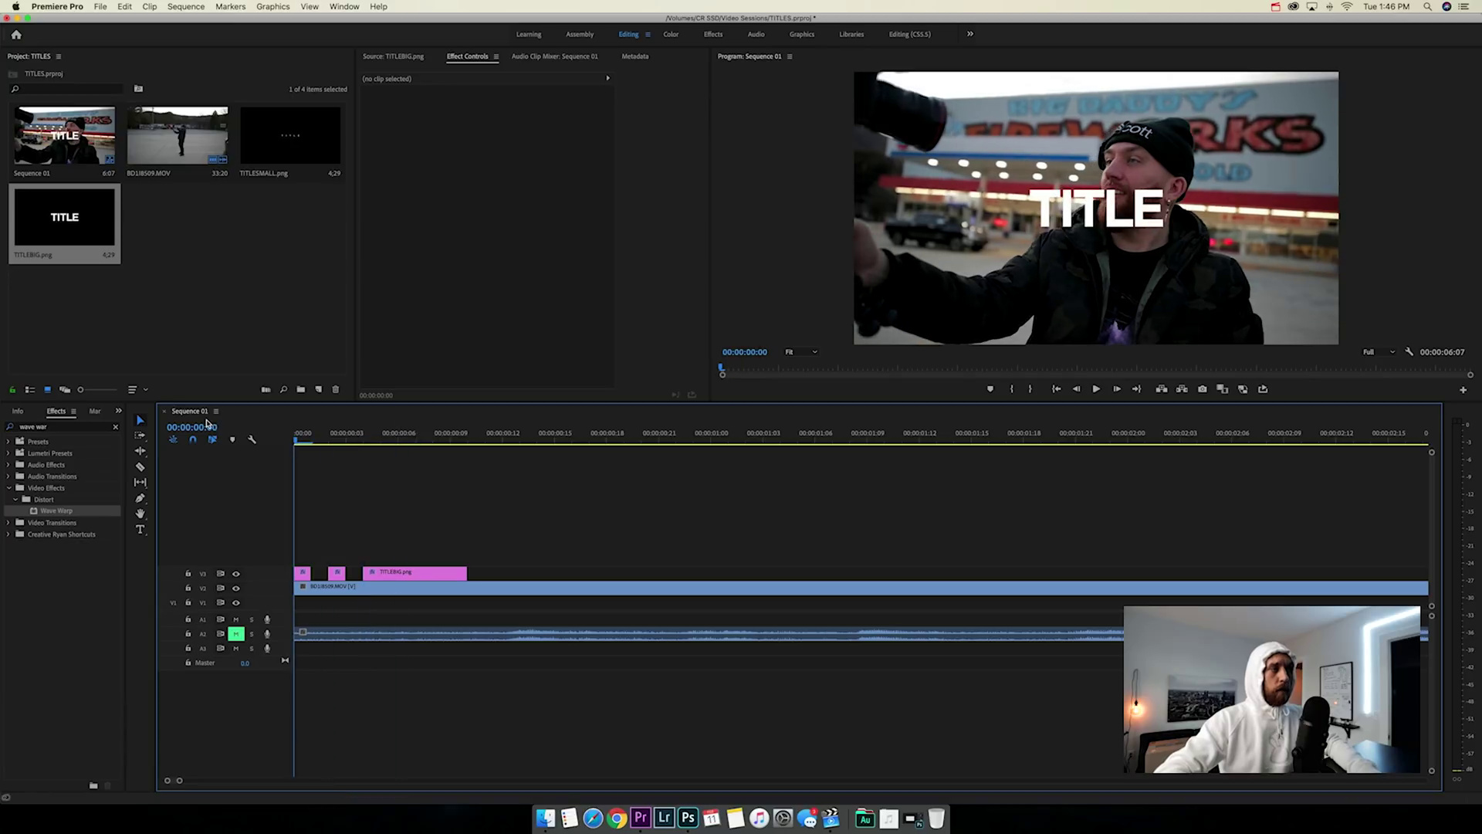
pyautogui.press('space')
pyautogui.press('Home')
pyautogui.press('space')
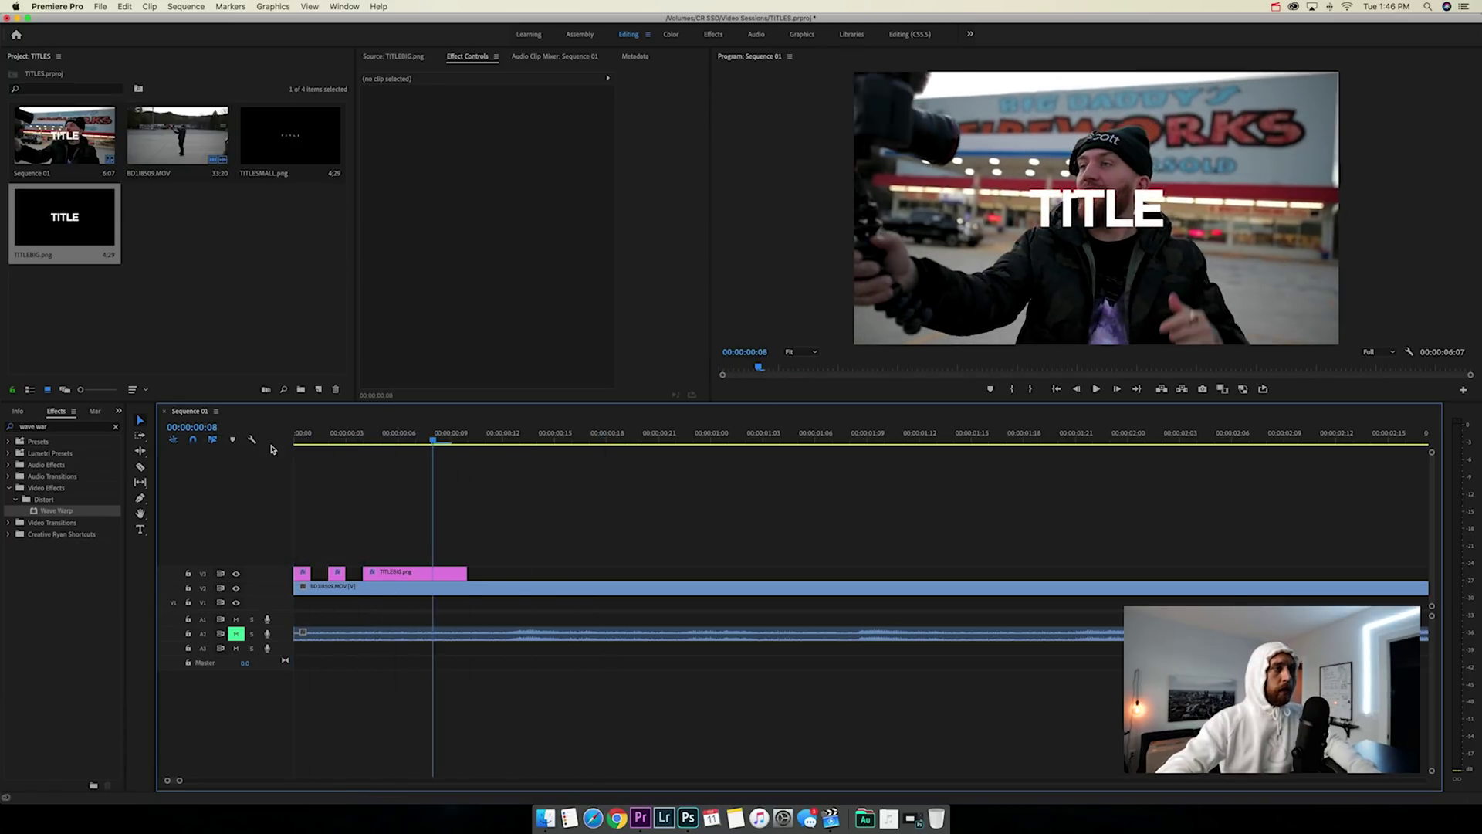
# - Enable Wave Warp on the long TITLEBIG.png piece starting at 00:00:00:04 and set its direction to 0°
pyautogui.click(363, 434)
pyautogui.click(390, 576)
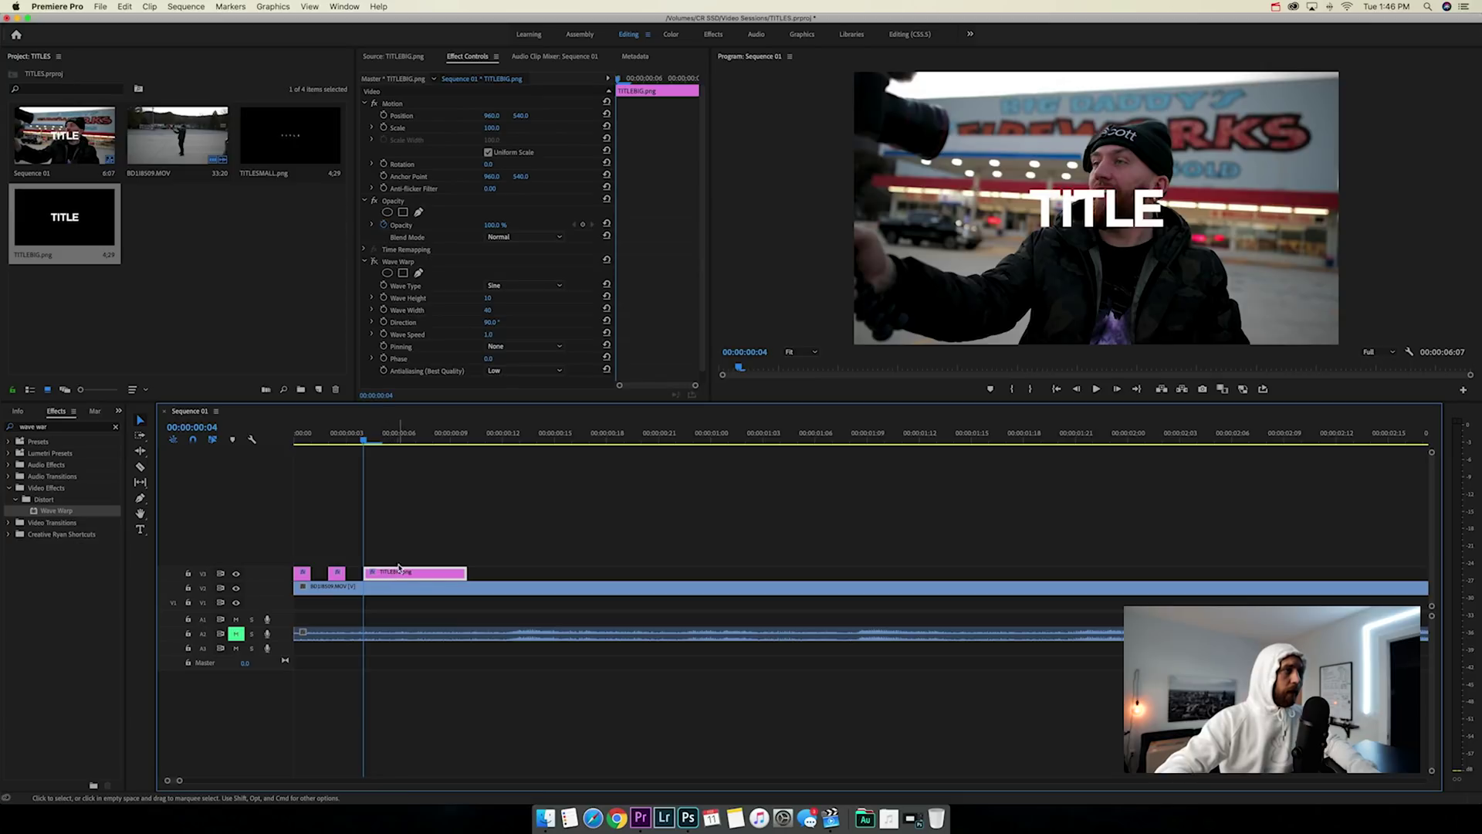
pyautogui.click(374, 264)
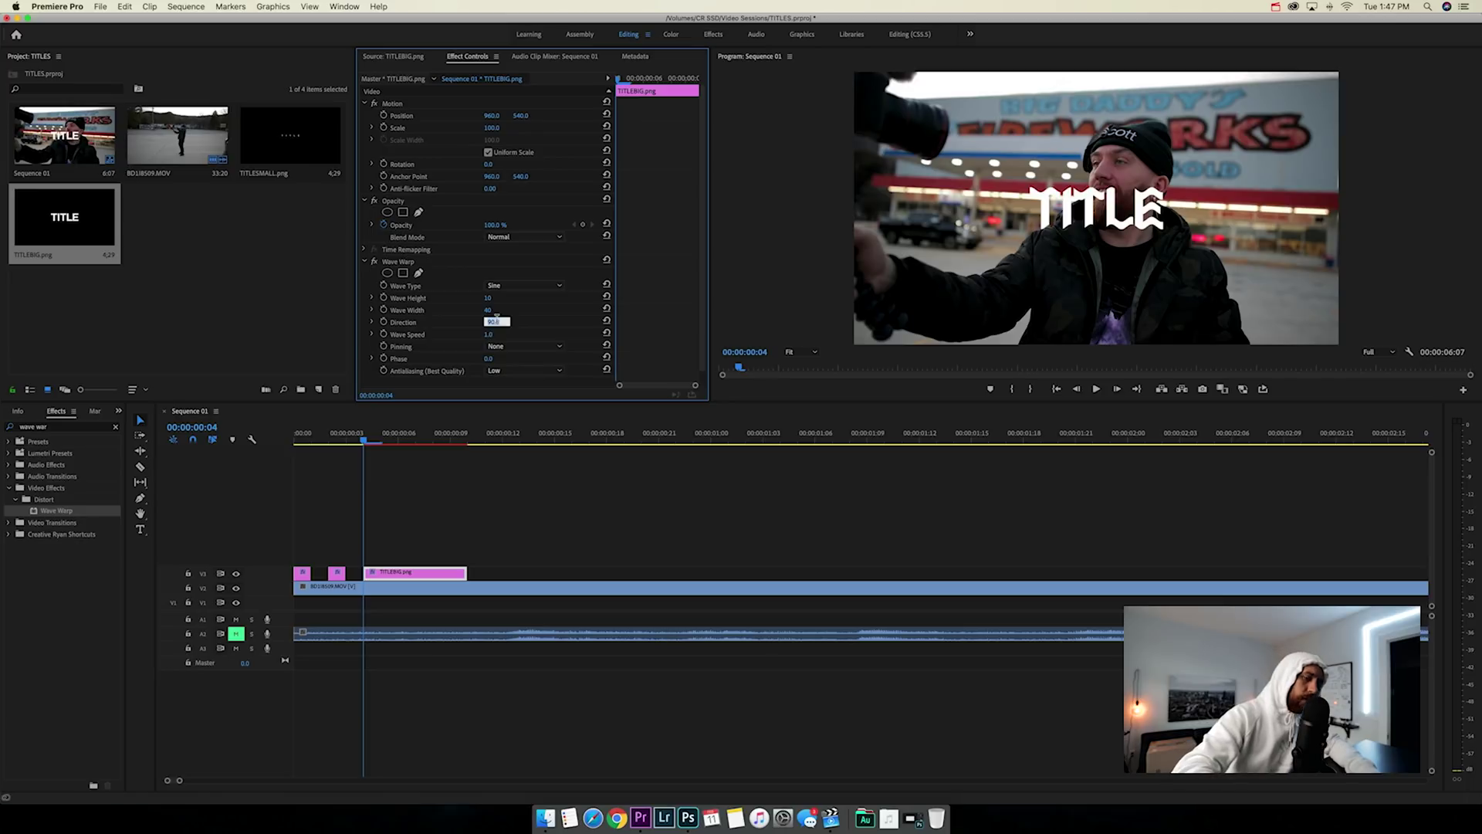
pyautogui.write('0')
pyautogui.press('Return')
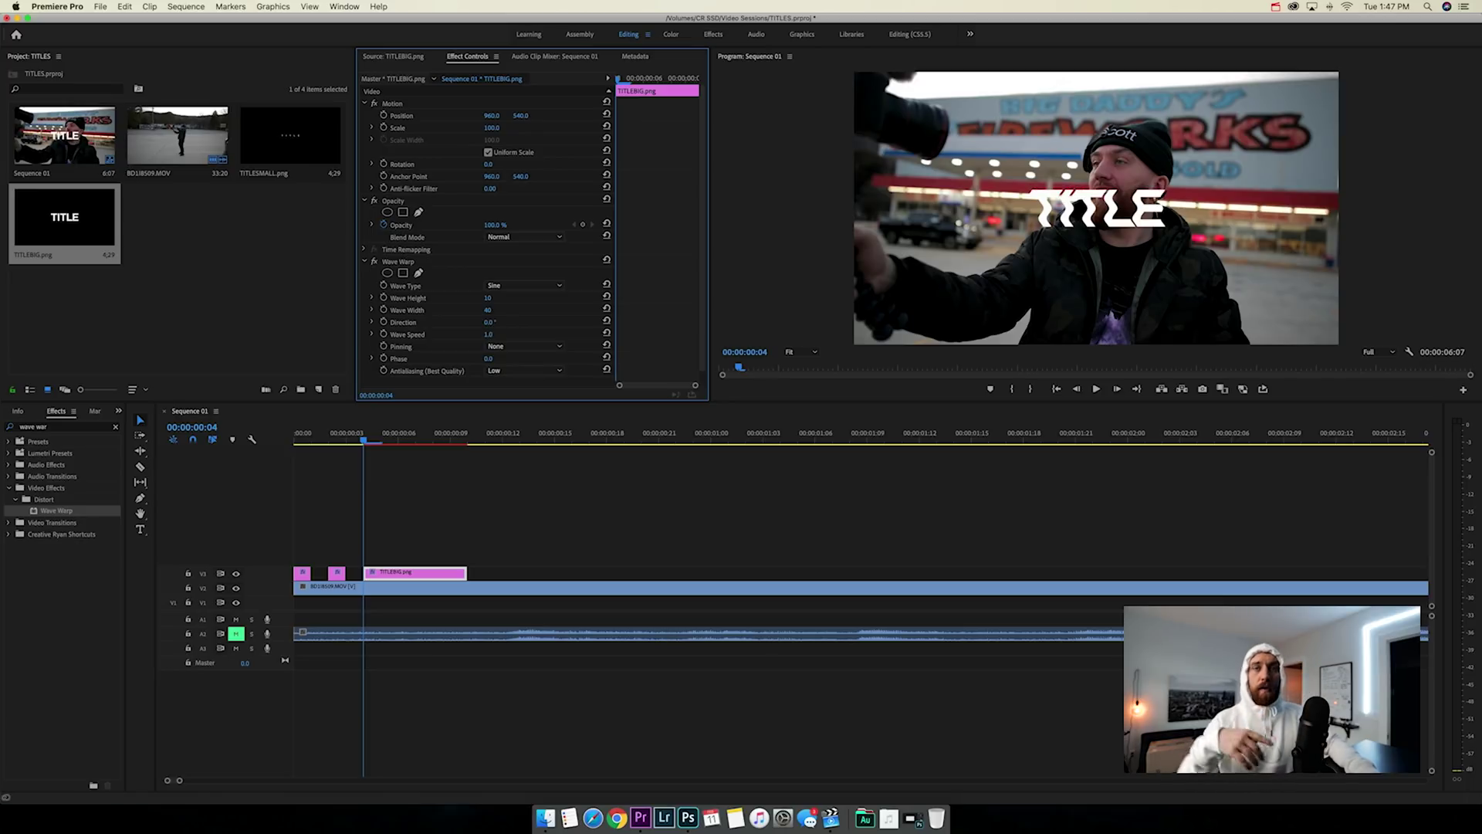
# - Change the Wave Warp wave type to Square, with a wave width of 2 and a wave height of 3
pyautogui.click(515, 287)
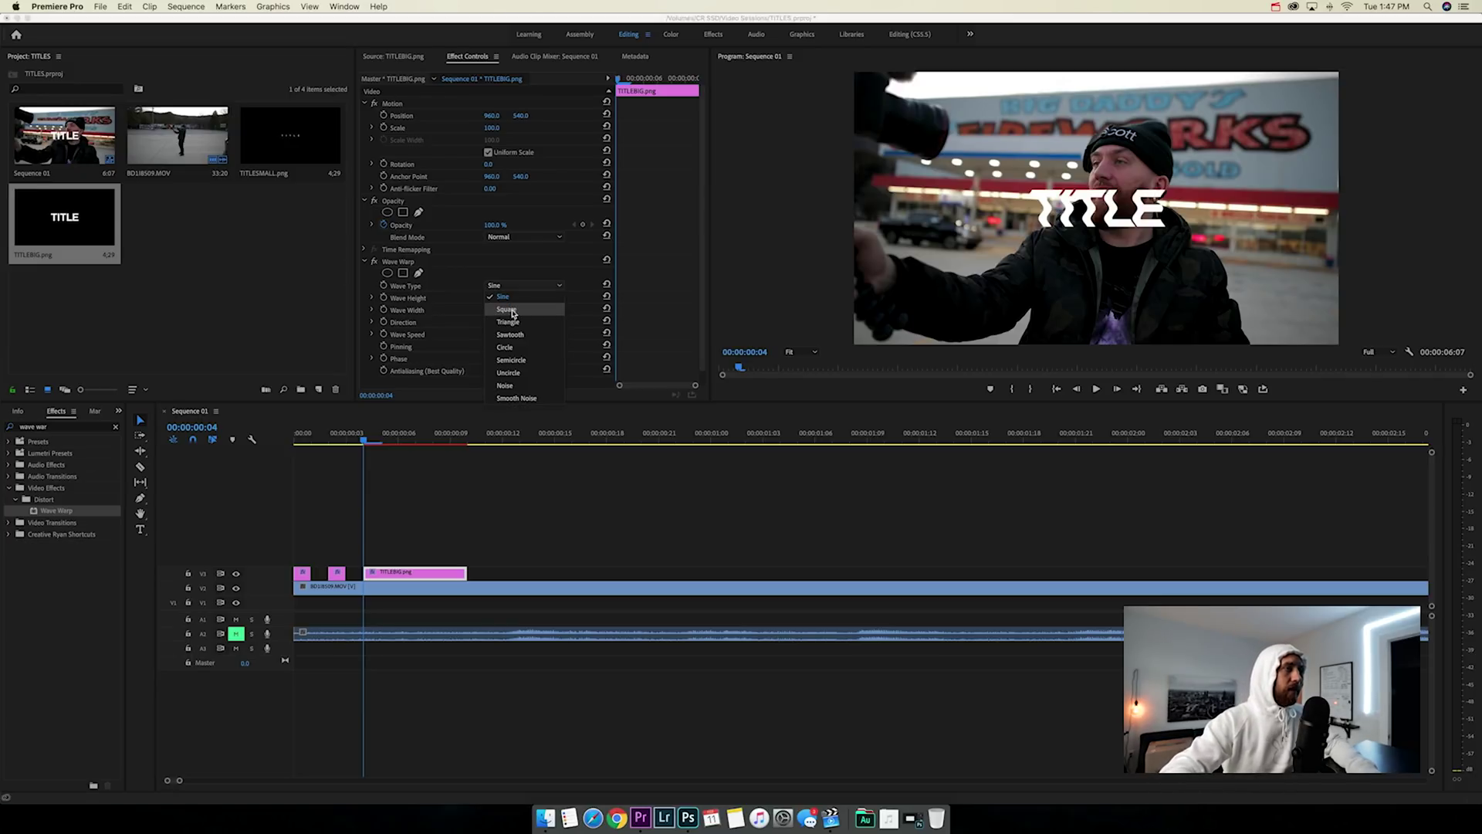
pyautogui.click(508, 309)
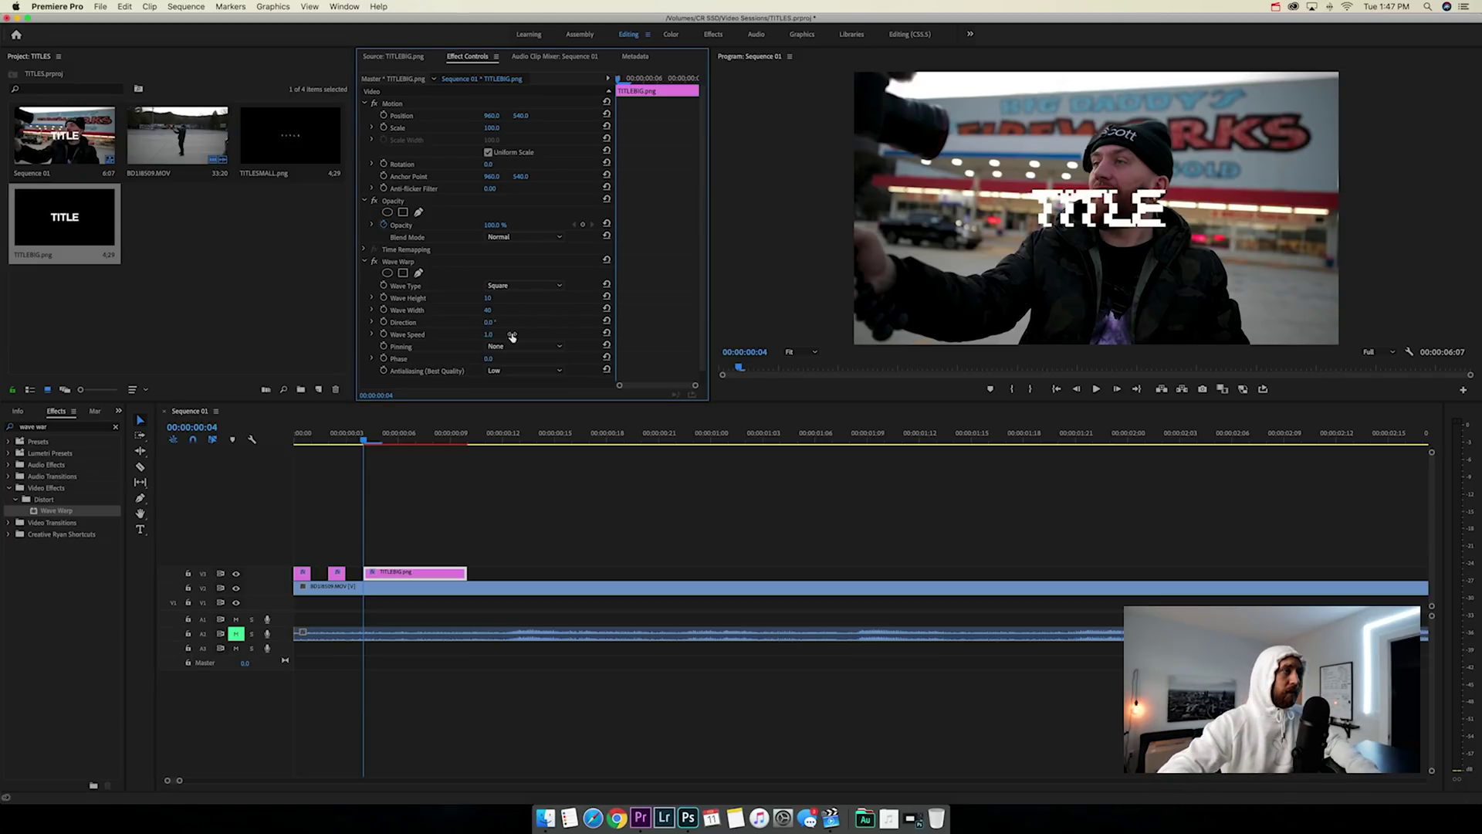
pyautogui.moveTo(488, 302)
pyautogui.mouseDown()
pyautogui.moveTo(521, 301)
pyautogui.moveTo(491, 303)
pyautogui.moveTo(510, 309)
pyautogui.mouseUp()
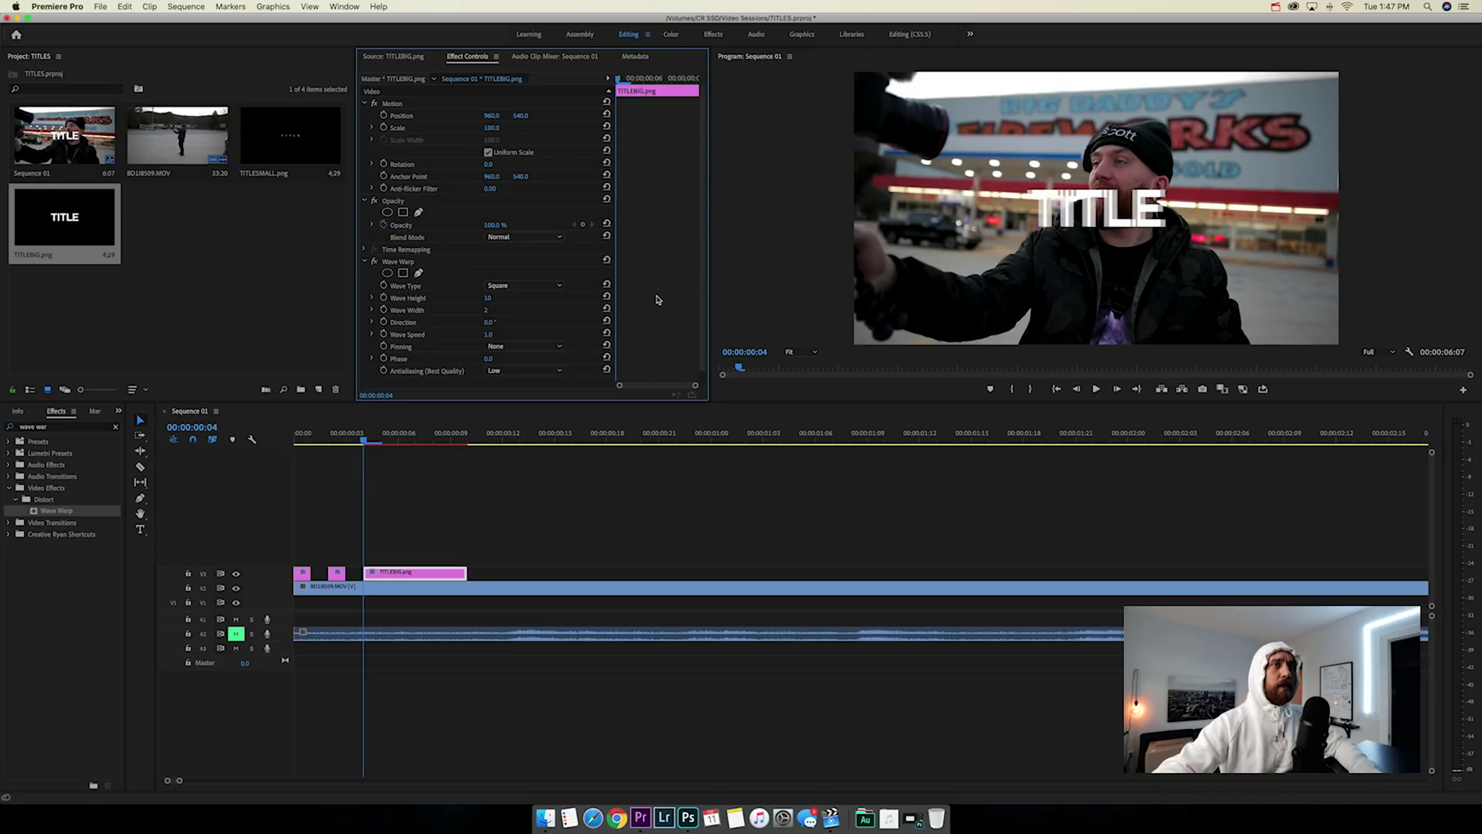
pyautogui.moveTo(502, 298); pyautogui.dragTo(476, 298)
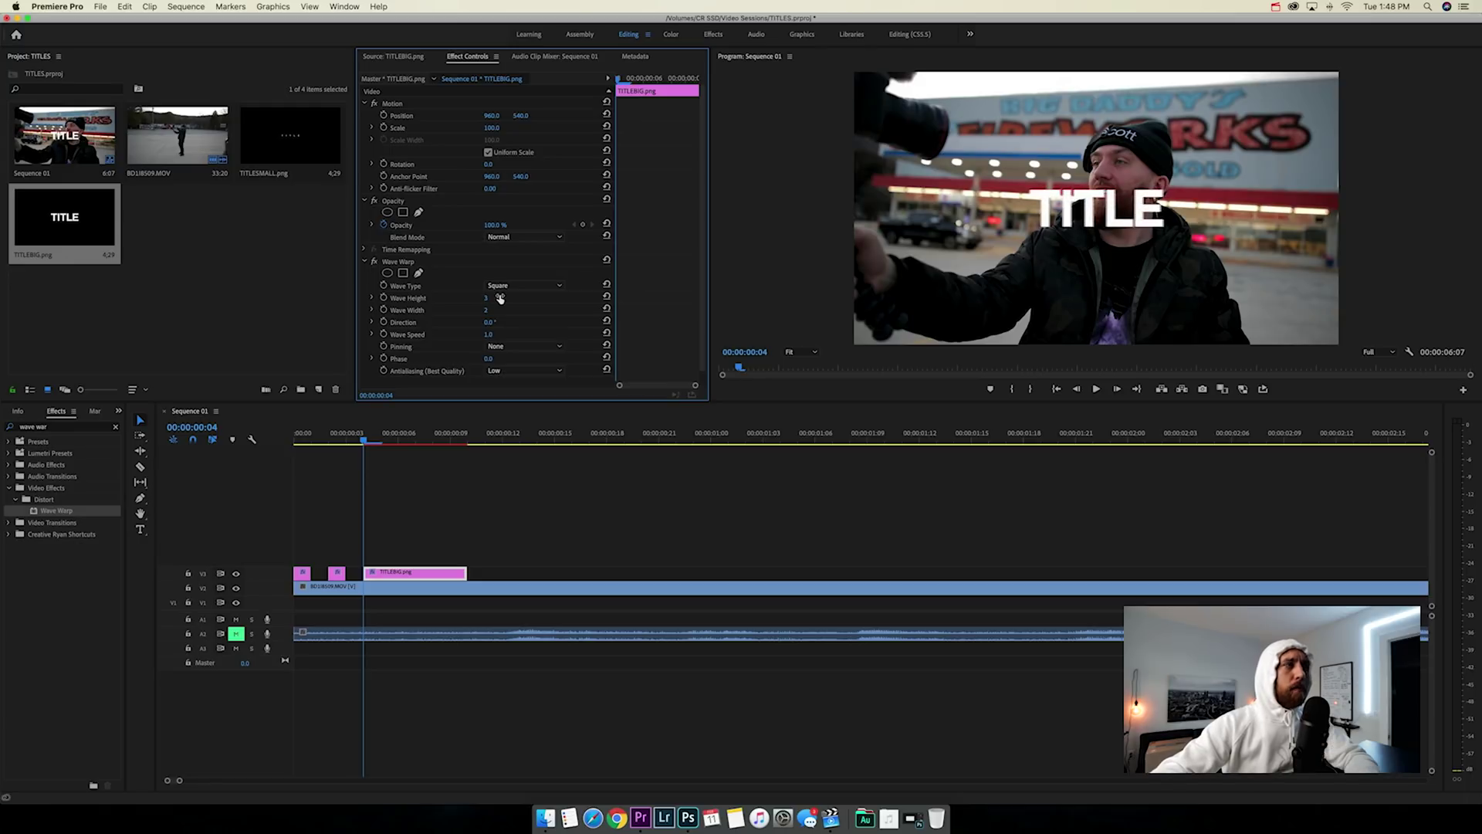
# - Enable keyframing for all Wave Warp settings from Wave Height to Antialiasing at 00:00:00:04, and set Antialiasing to High
pyautogui.click(383, 298)
pyautogui.click(384, 309)
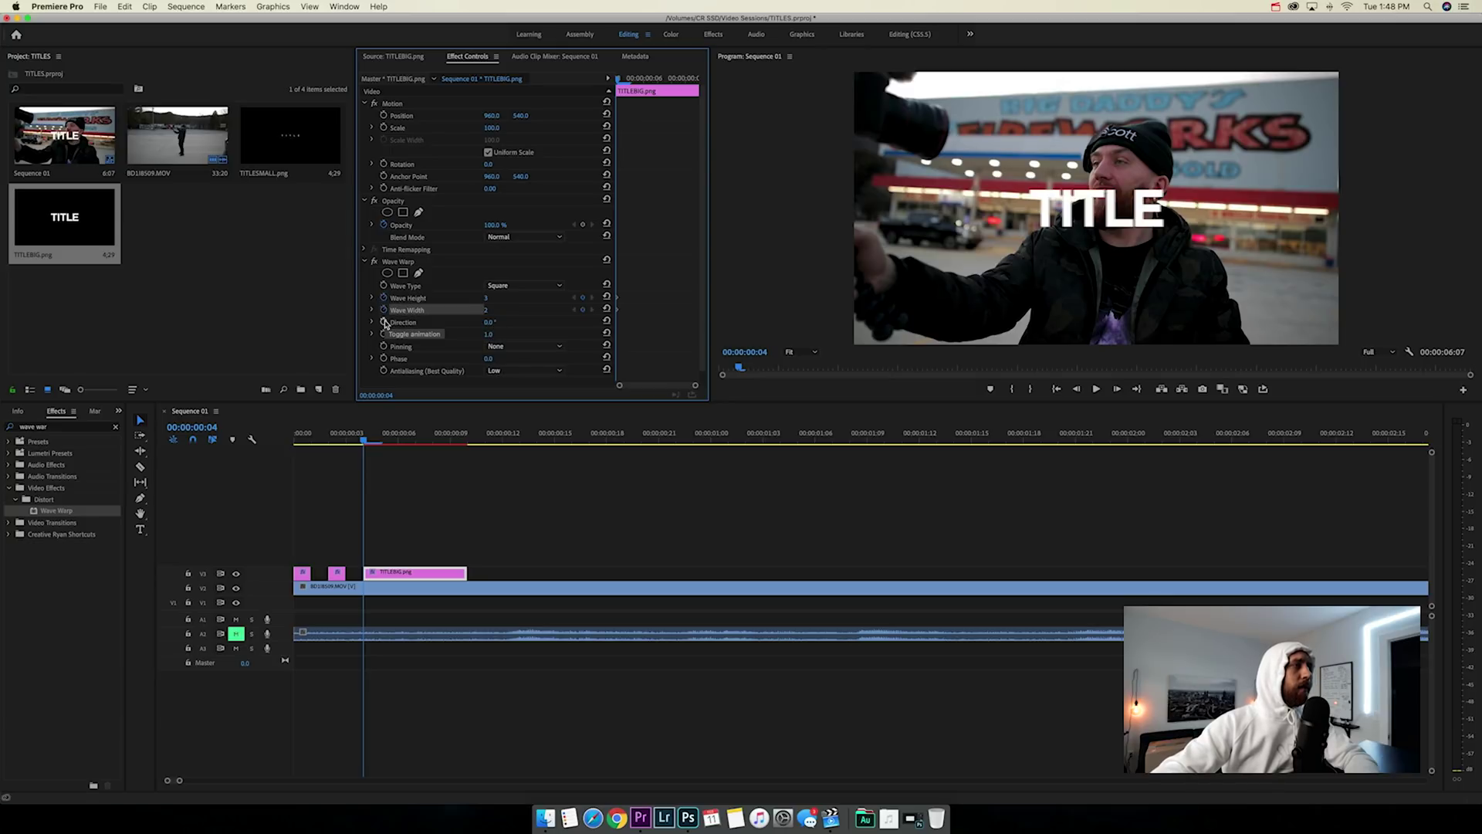
pyautogui.click(384, 322)
pyautogui.click(384, 334)
pyautogui.click(384, 346)
pyautogui.click(384, 359)
pyautogui.click(384, 372)
pyautogui.click(517, 378)
pyautogui.click(510, 410)
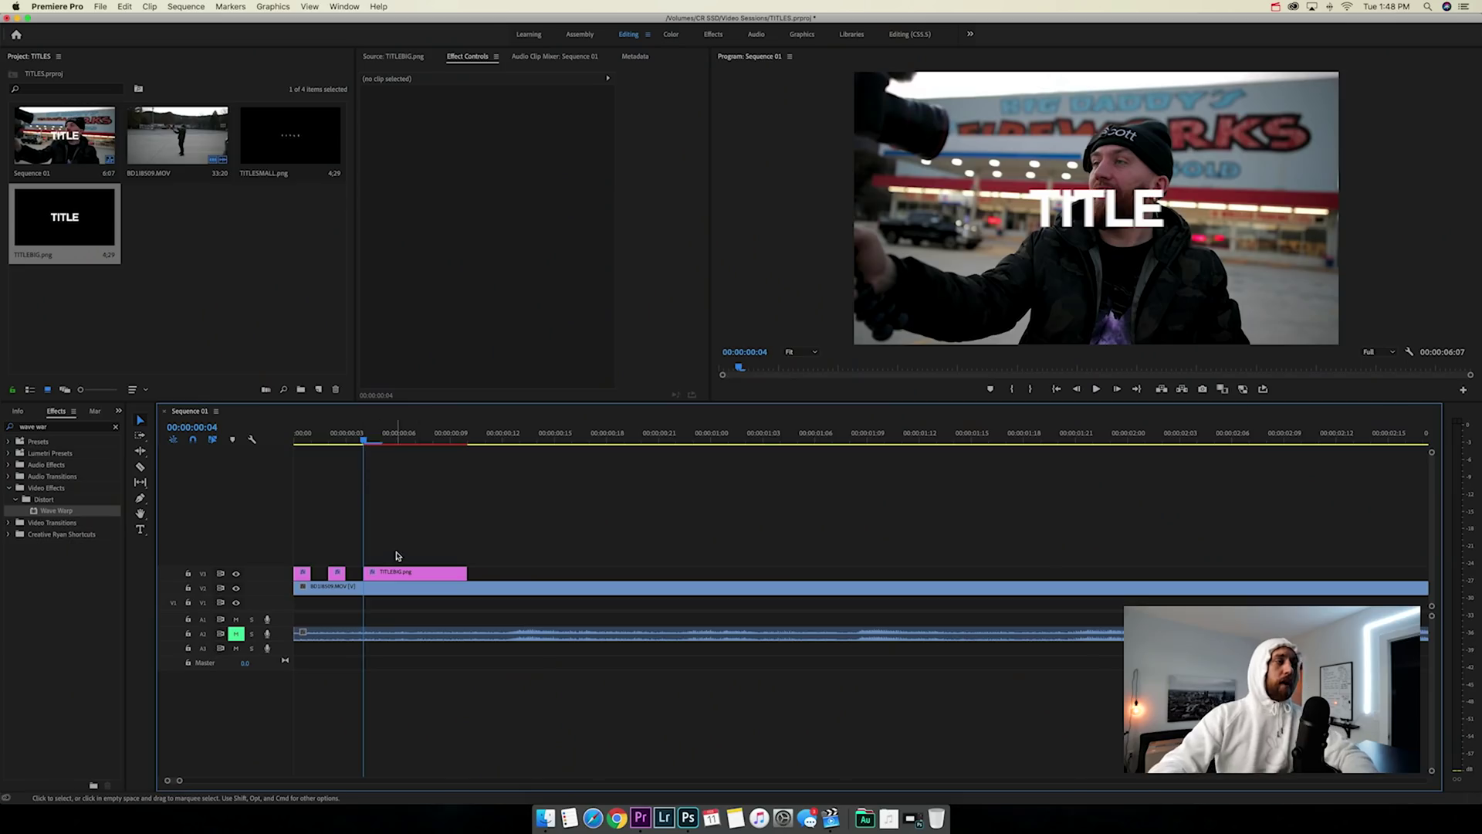
pyautogui.click(394, 573)
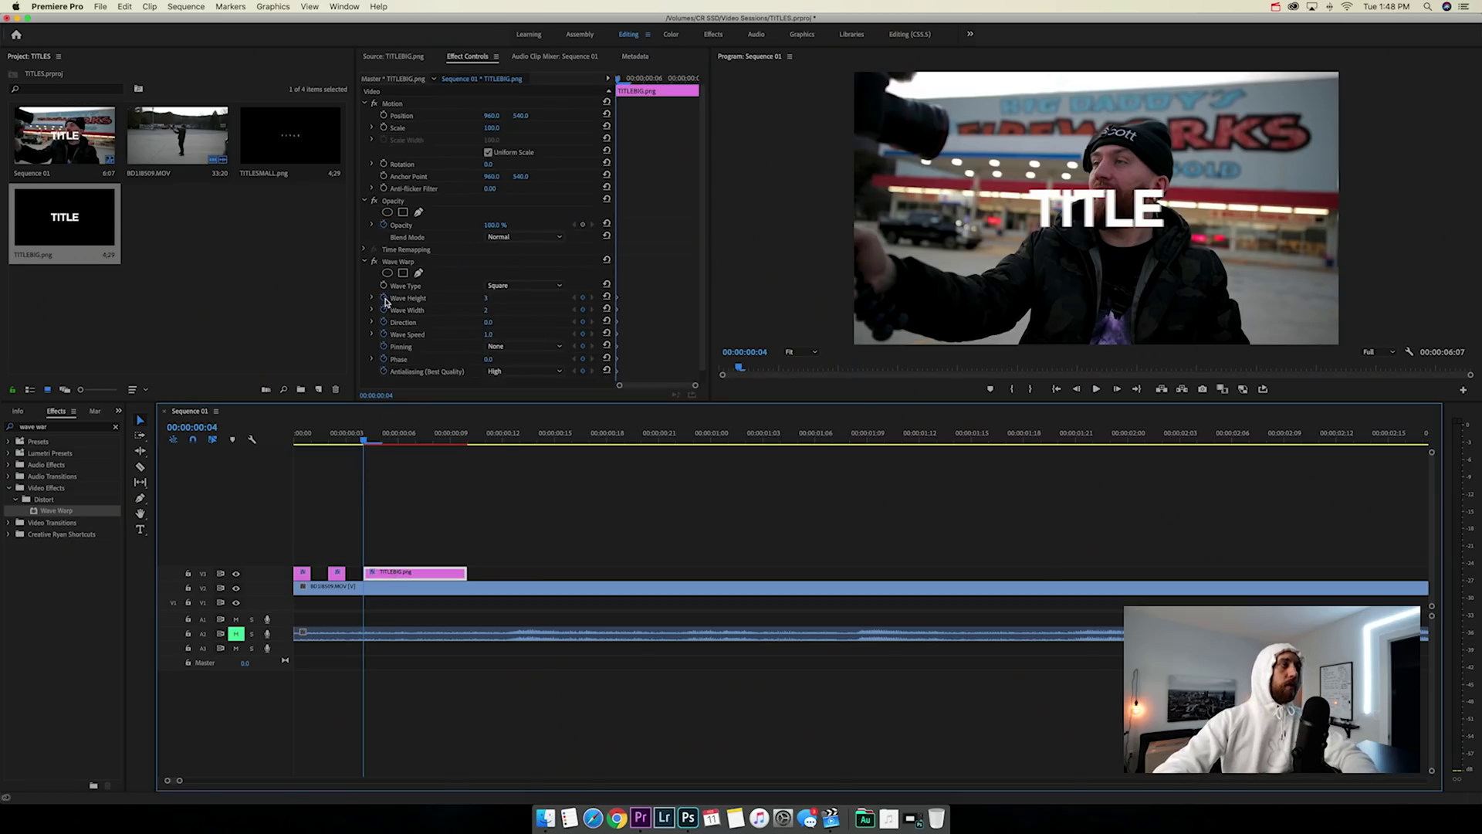
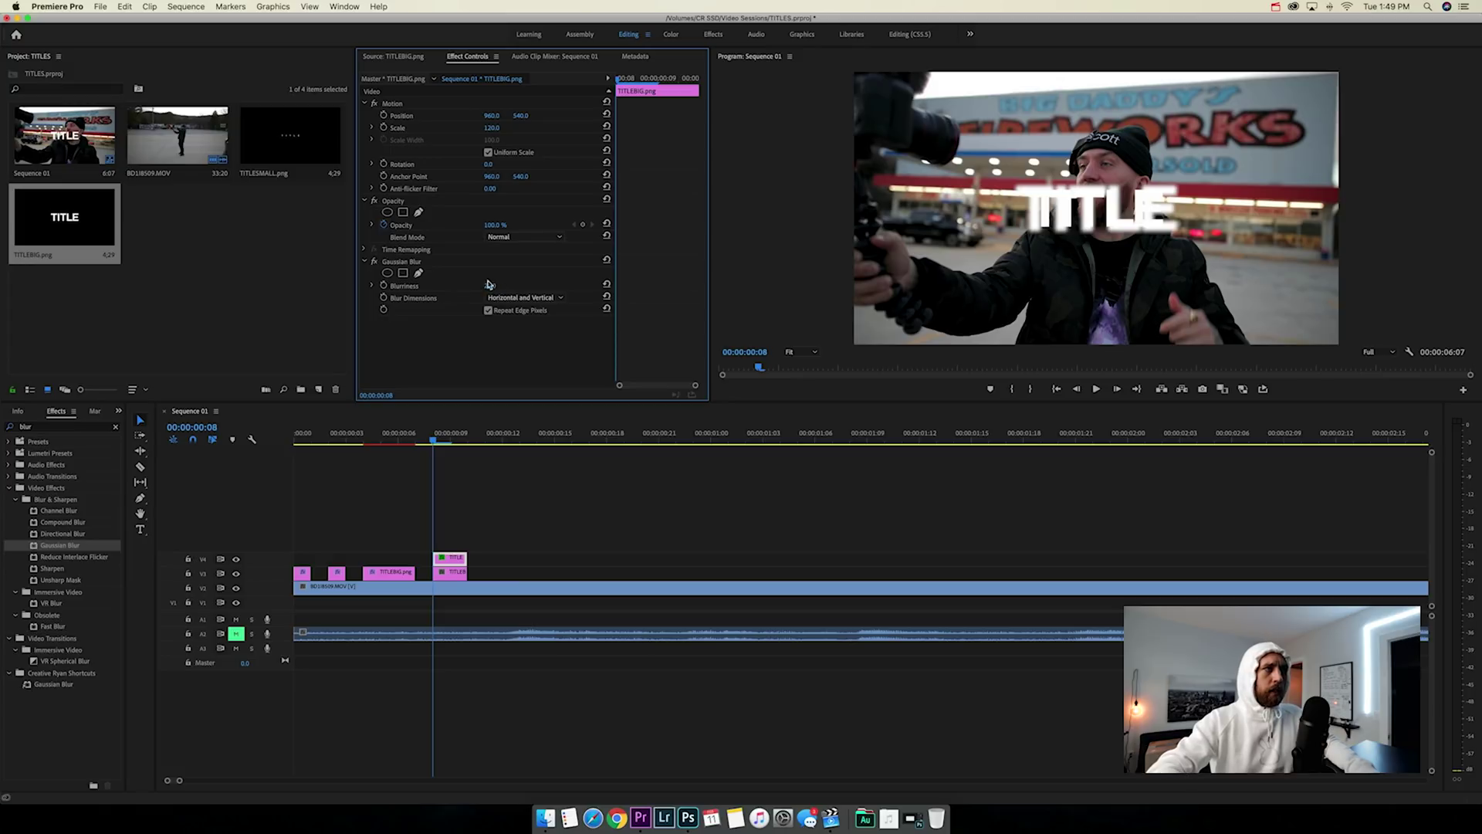
# - Set the V4 title copy's Gaussian Blur blurriness to 15, its horizontal position to 982 and its opacity to 39%
pyautogui.write('15')
pyautogui.press('Return')
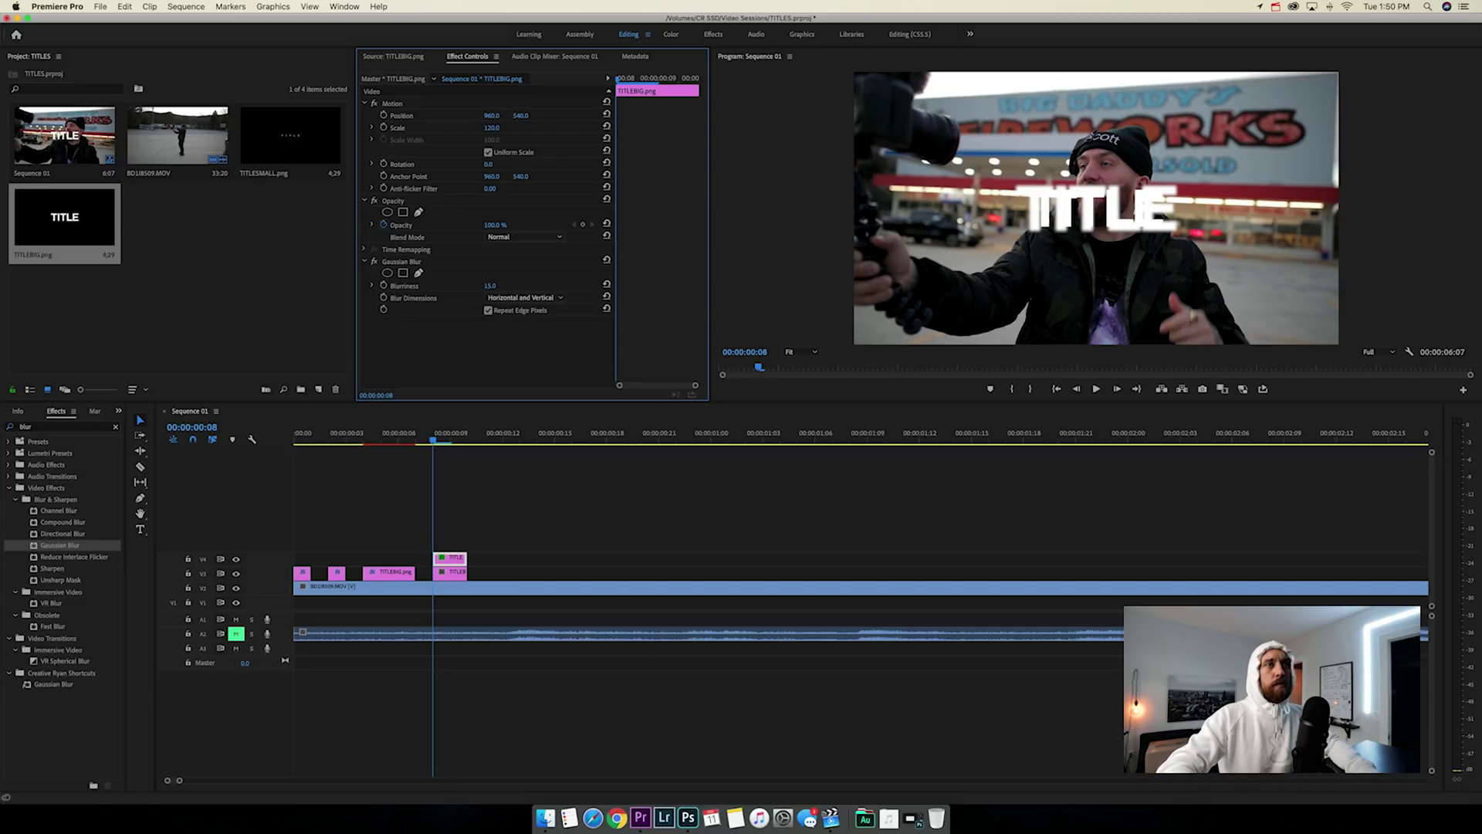
pyautogui.moveTo(492, 115); pyautogui.dragTo(509, 115)
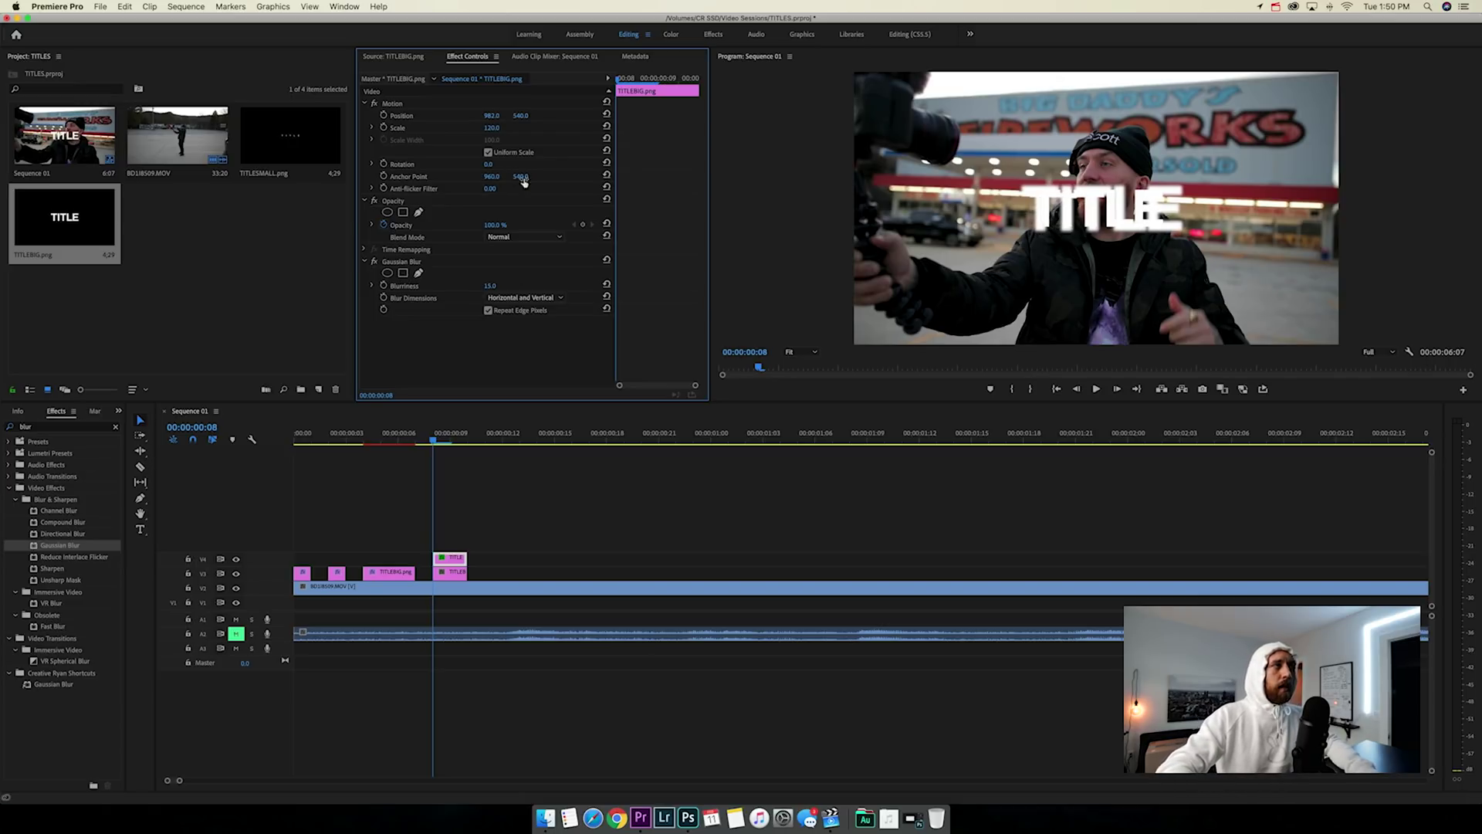
pyautogui.moveTo(500, 224)
pyautogui.mouseDown()
pyautogui.moveTo(463, 225)
pyautogui.moveTo(506, 218)
pyautogui.mouseUp()
# - Cut the V4 title copy at 00:00:00:09 and give its second piece position 922, 562 and scale 115
pyautogui.press('Right')
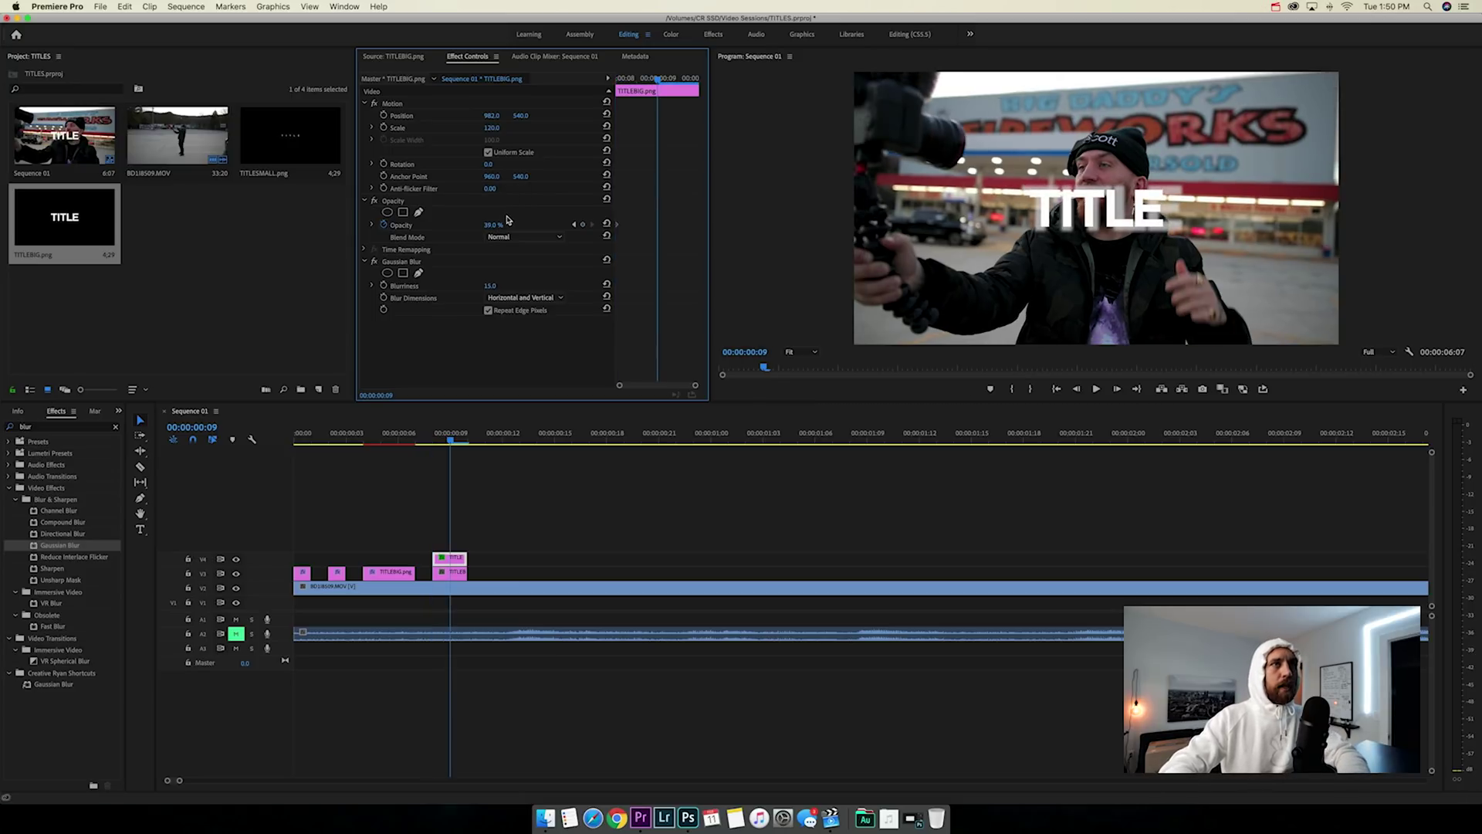
pyautogui.press('c')
pyautogui.click(462, 557)
pyautogui.press('v')
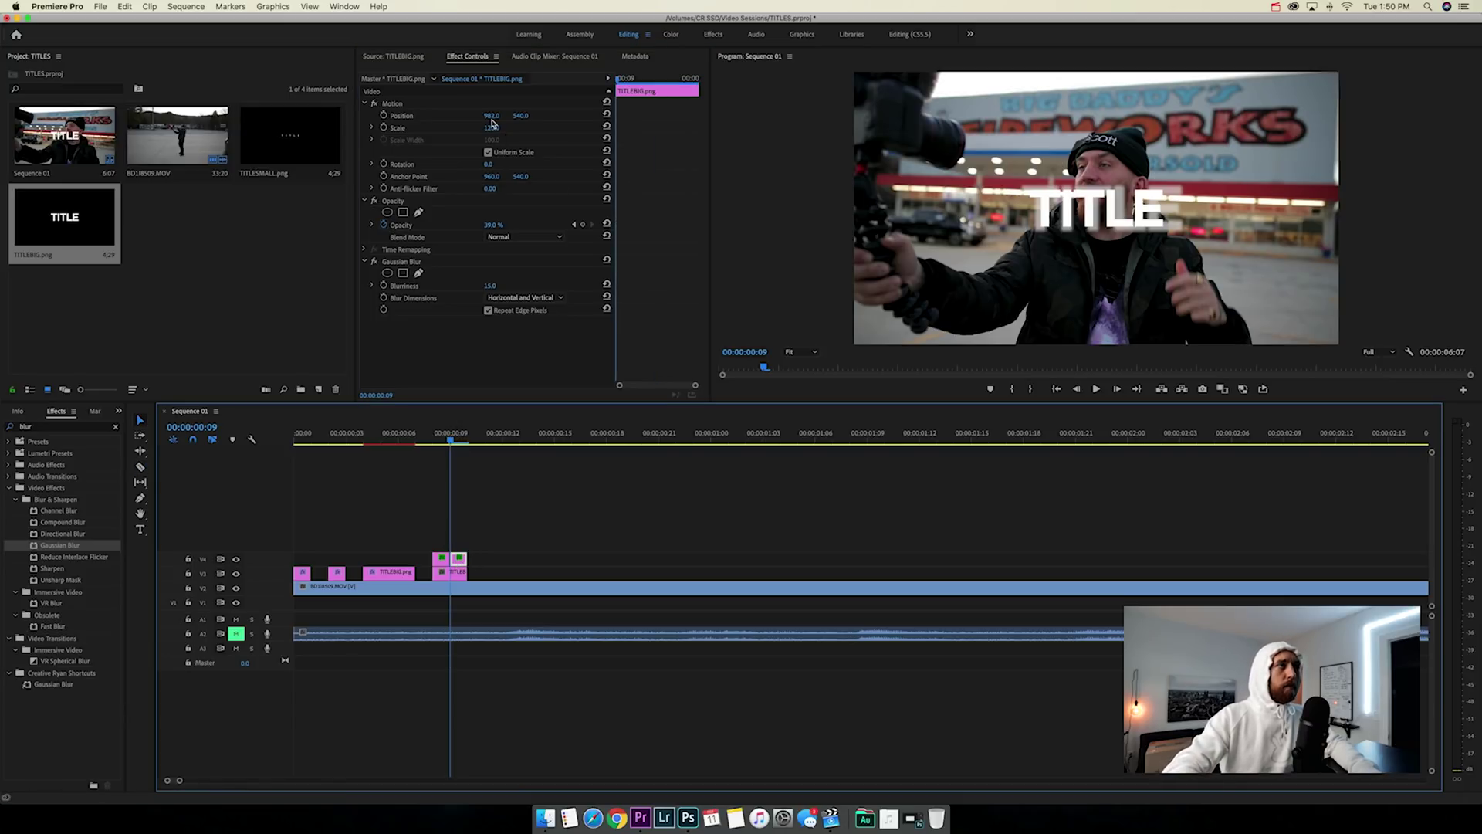
pyautogui.moveTo(492, 117)
pyautogui.mouseDown()
pyautogui.moveTo(539, 115)
pyautogui.moveTo(463, 115)
pyautogui.mouseUp()
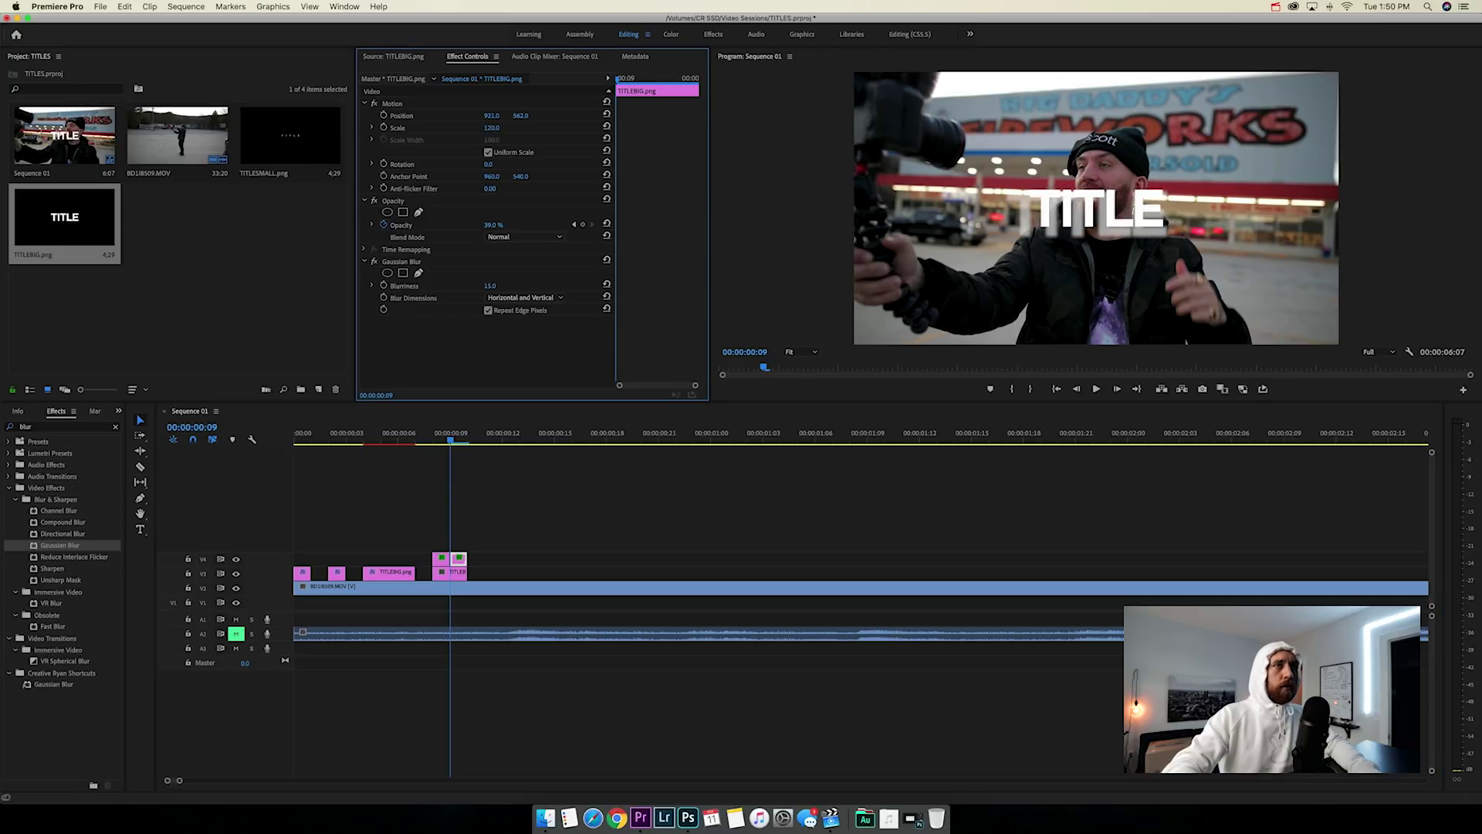
pyautogui.click(492, 128)
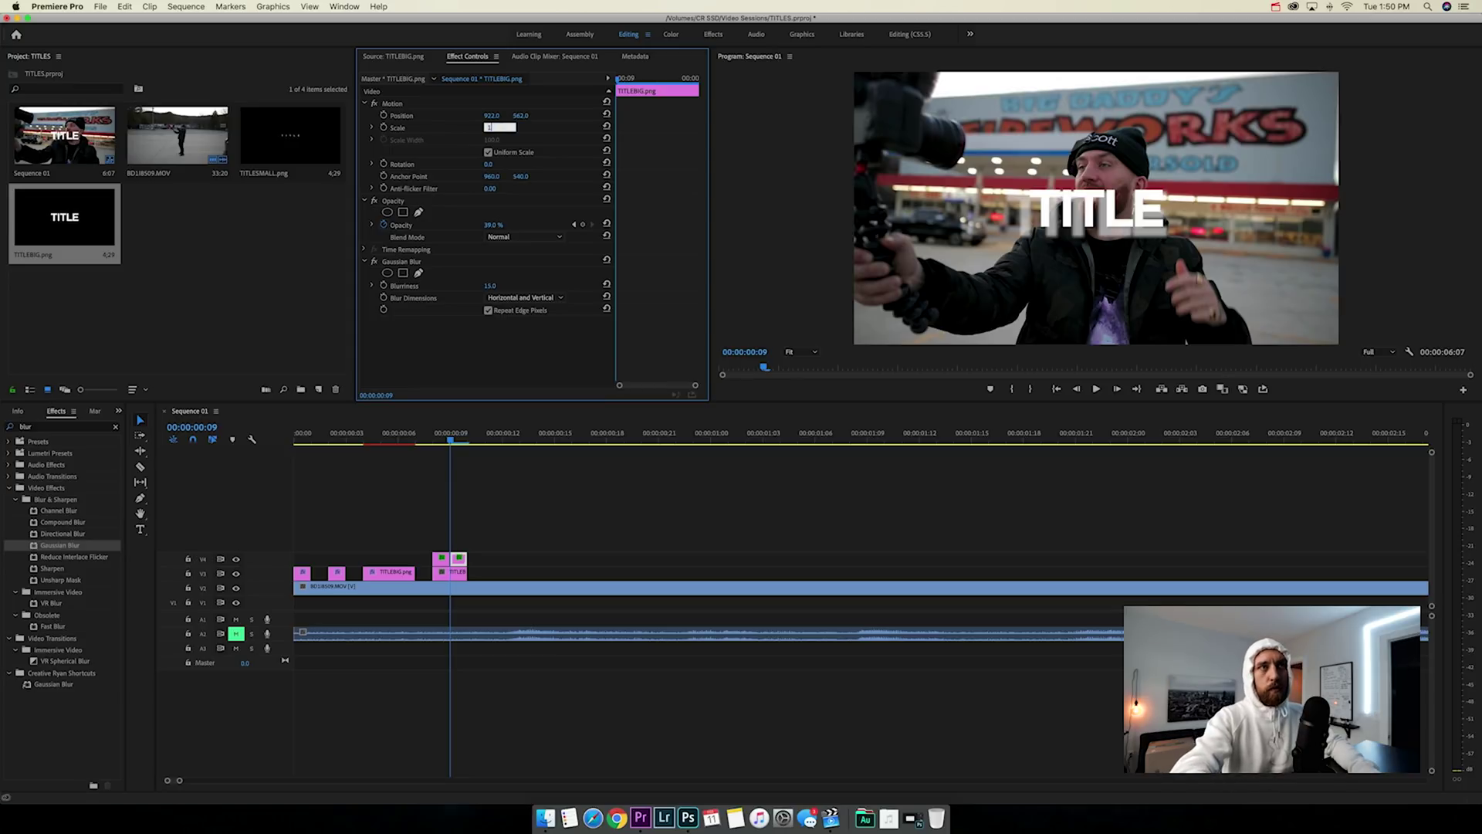
pyautogui.press('Return')
# - Cut the V3 title clip beneath the blurred copy at 00:00:00:09 and set its second piece's scale to 75
pyautogui.press('c')
pyautogui.click(455, 575)
pyautogui.press('v')
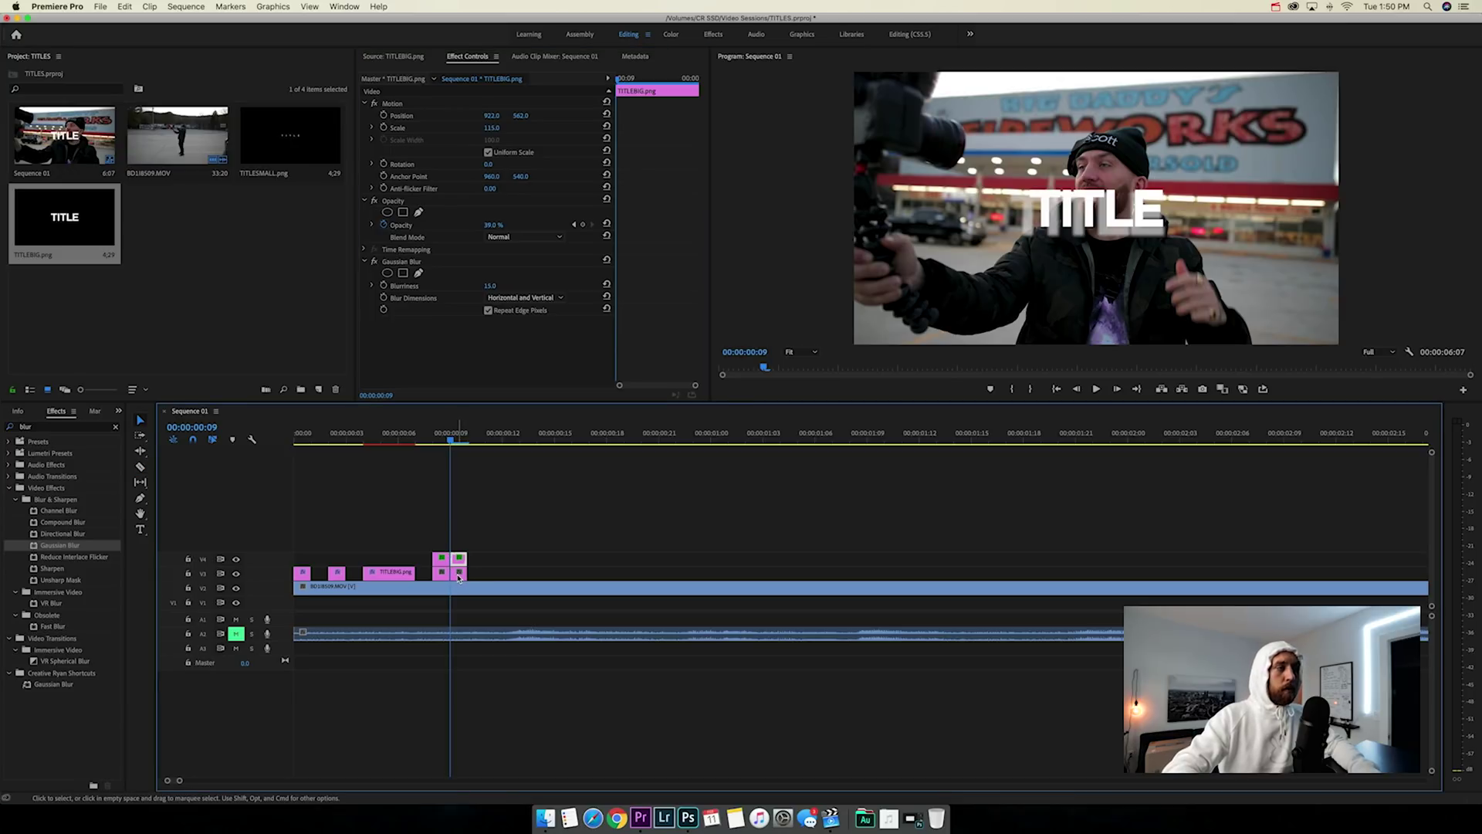
pyautogui.click(458, 575)
pyautogui.click(495, 128)
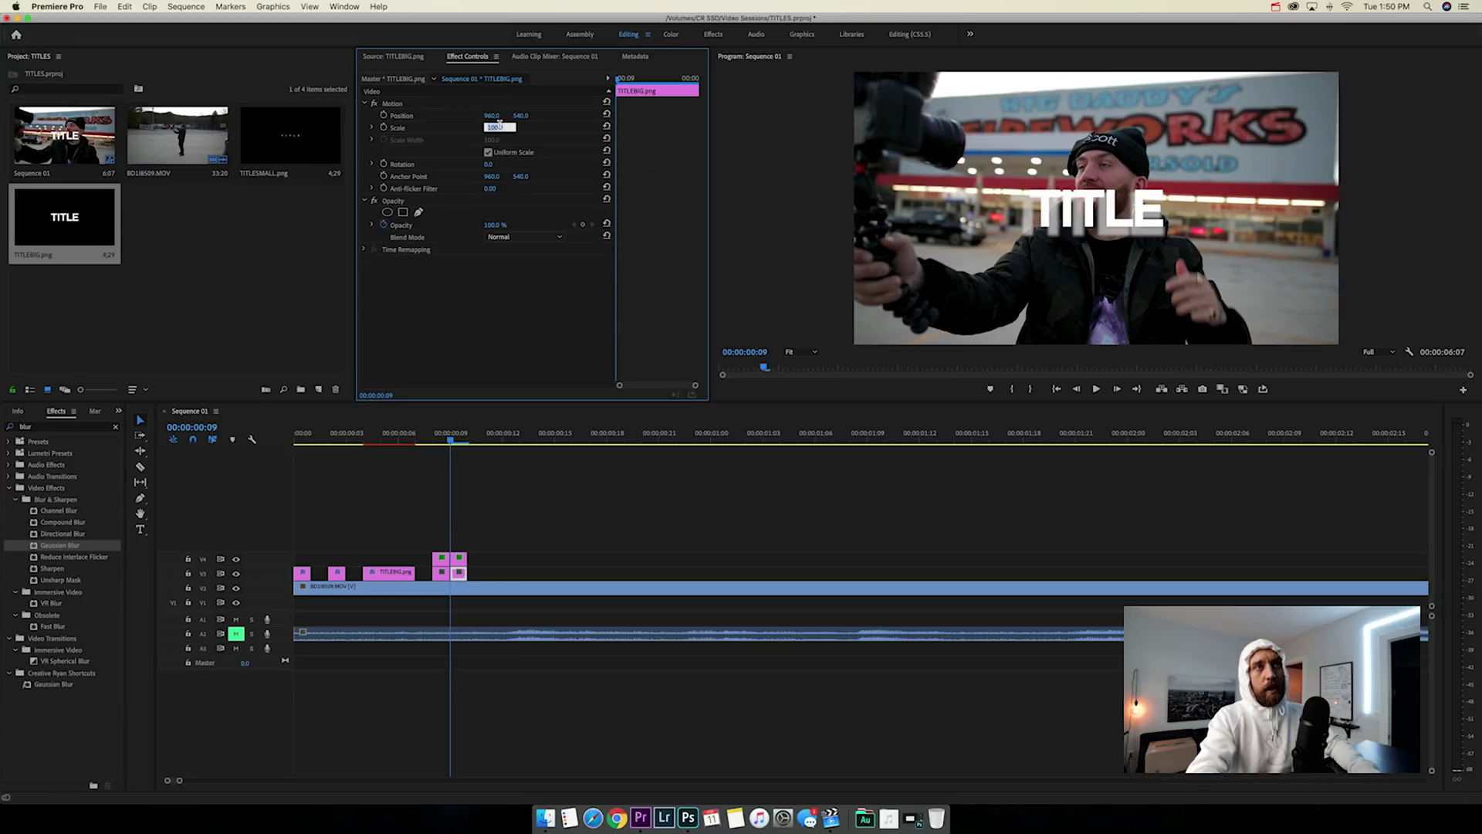
pyautogui.write('7')
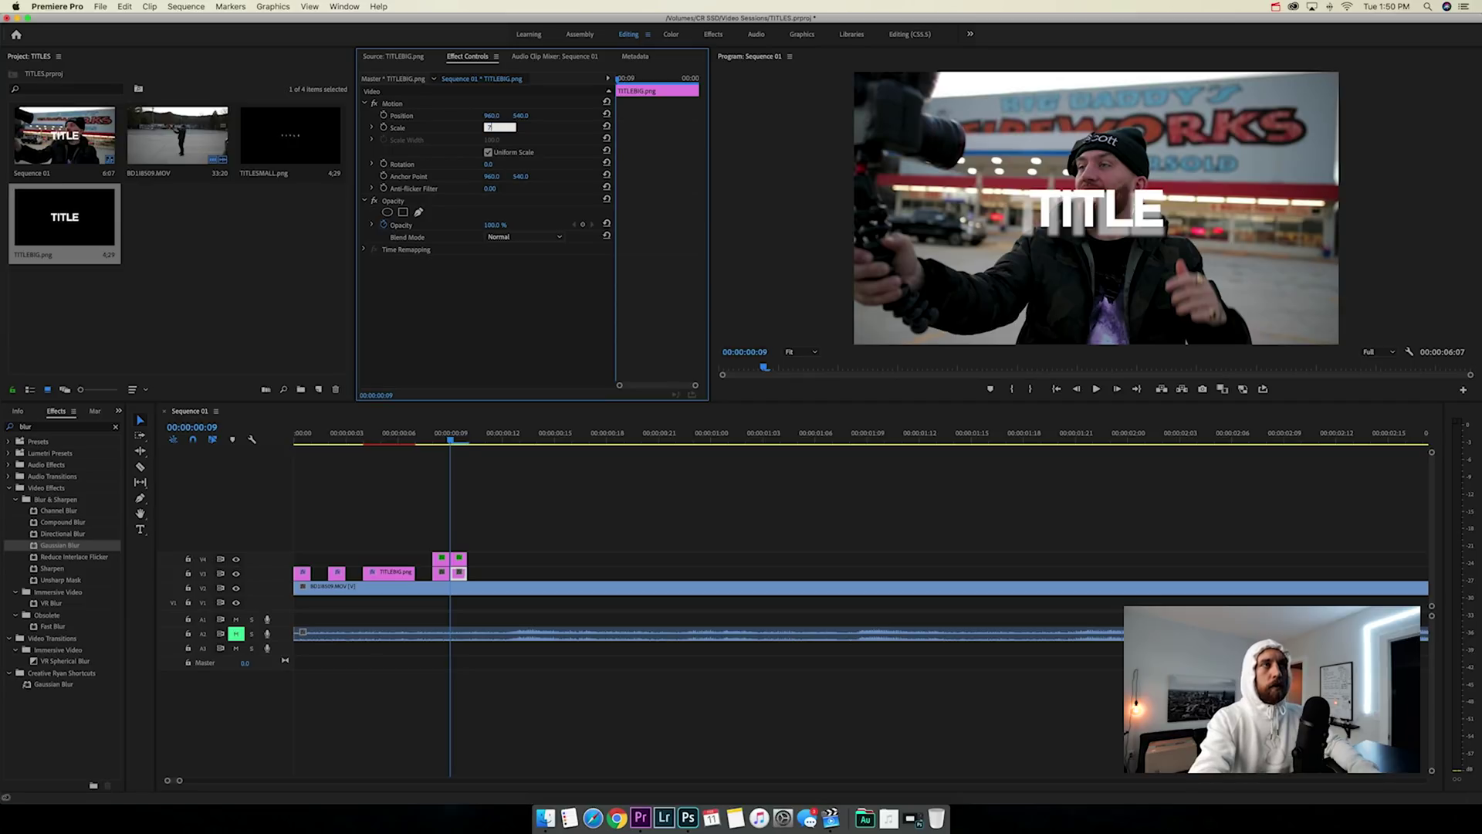
pyautogui.write('5')
pyautogui.press('Return')
pyautogui.click(491, 456)
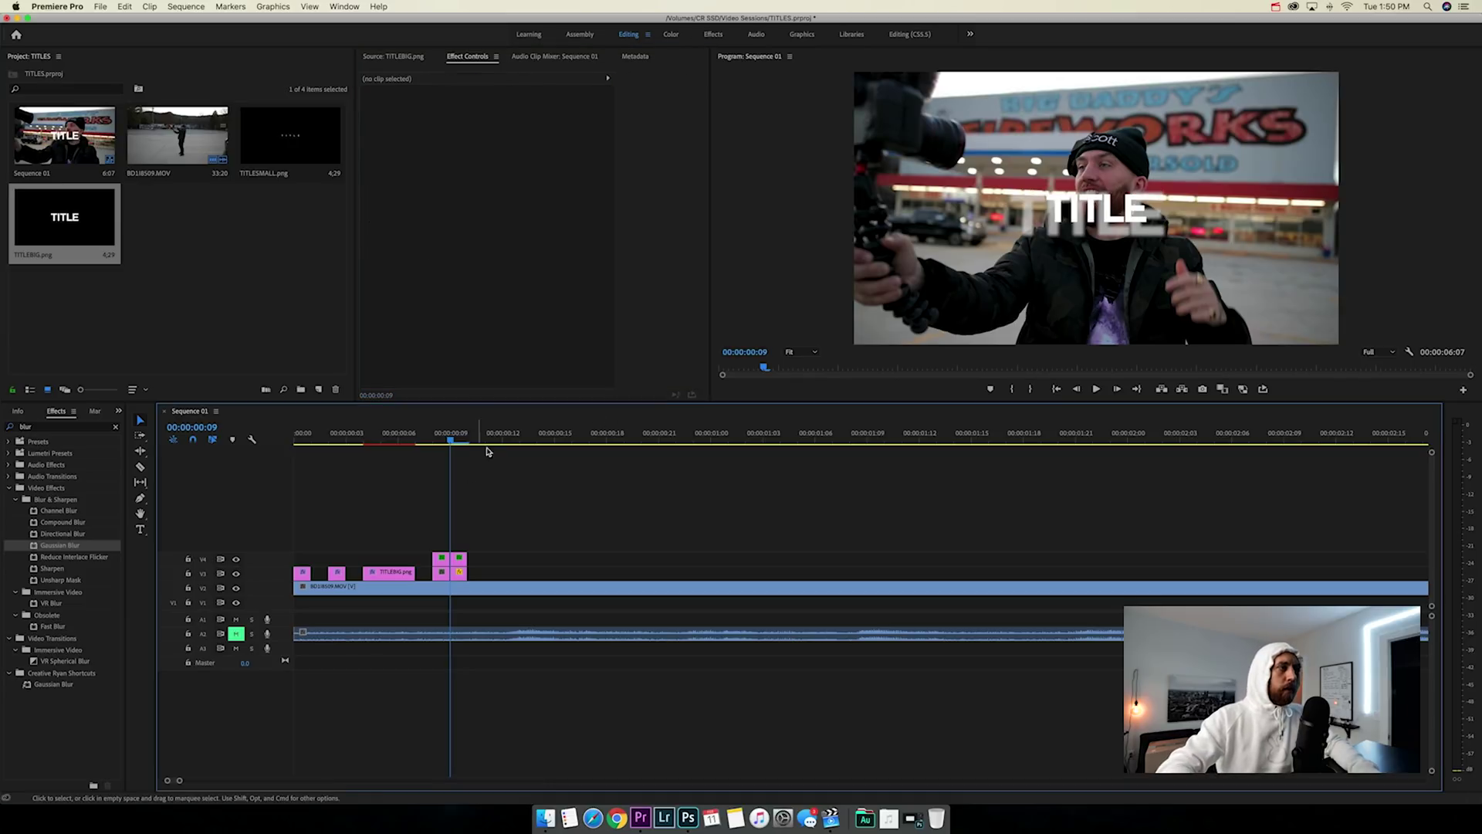
# - Play the sequence from the start to review the title glitch animation
pyautogui.press('space')
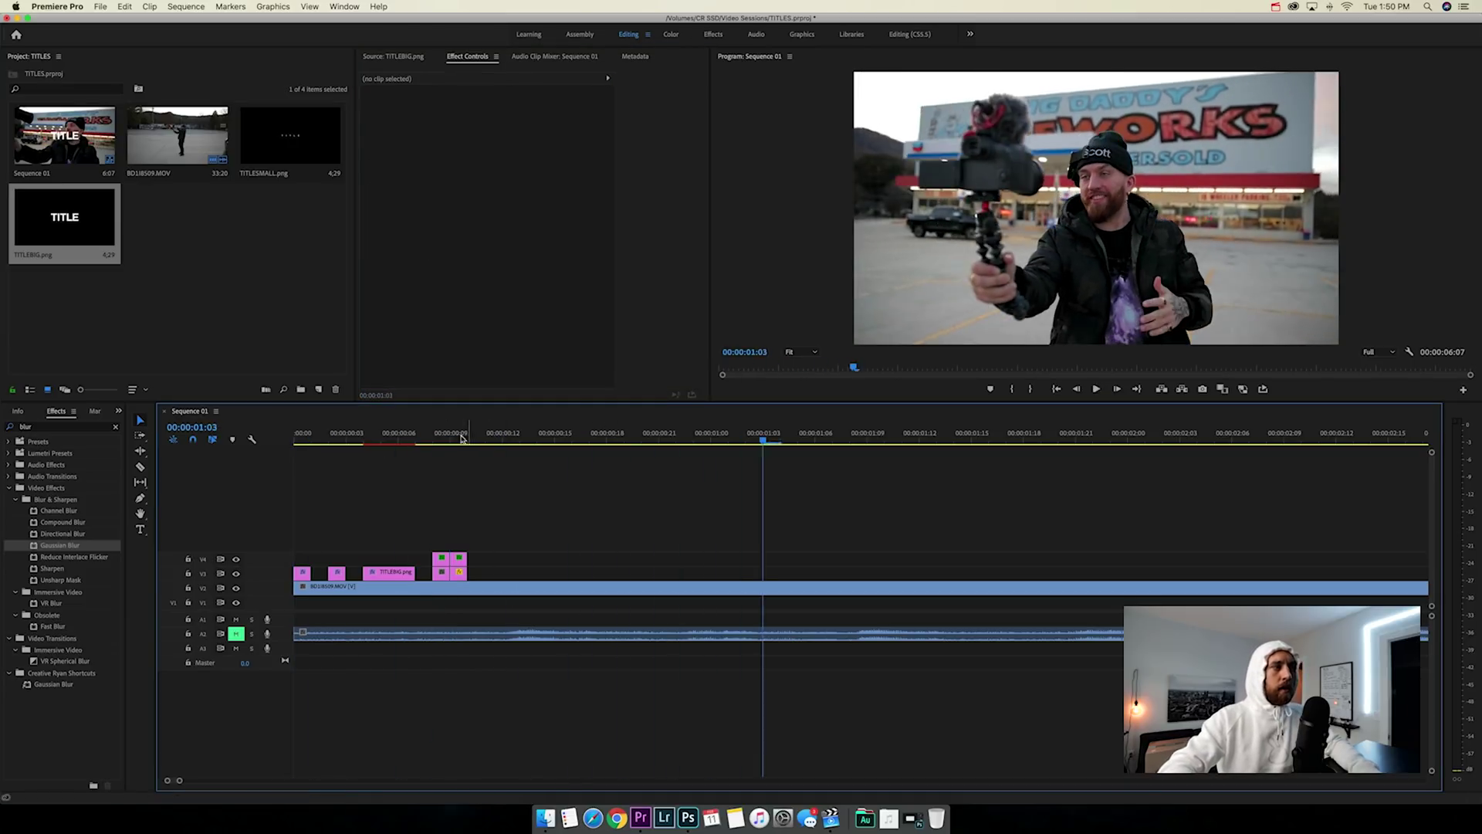
pyautogui.click(292, 429)
pyautogui.click(302, 434)
pyautogui.click(301, 434)
pyautogui.press('space')
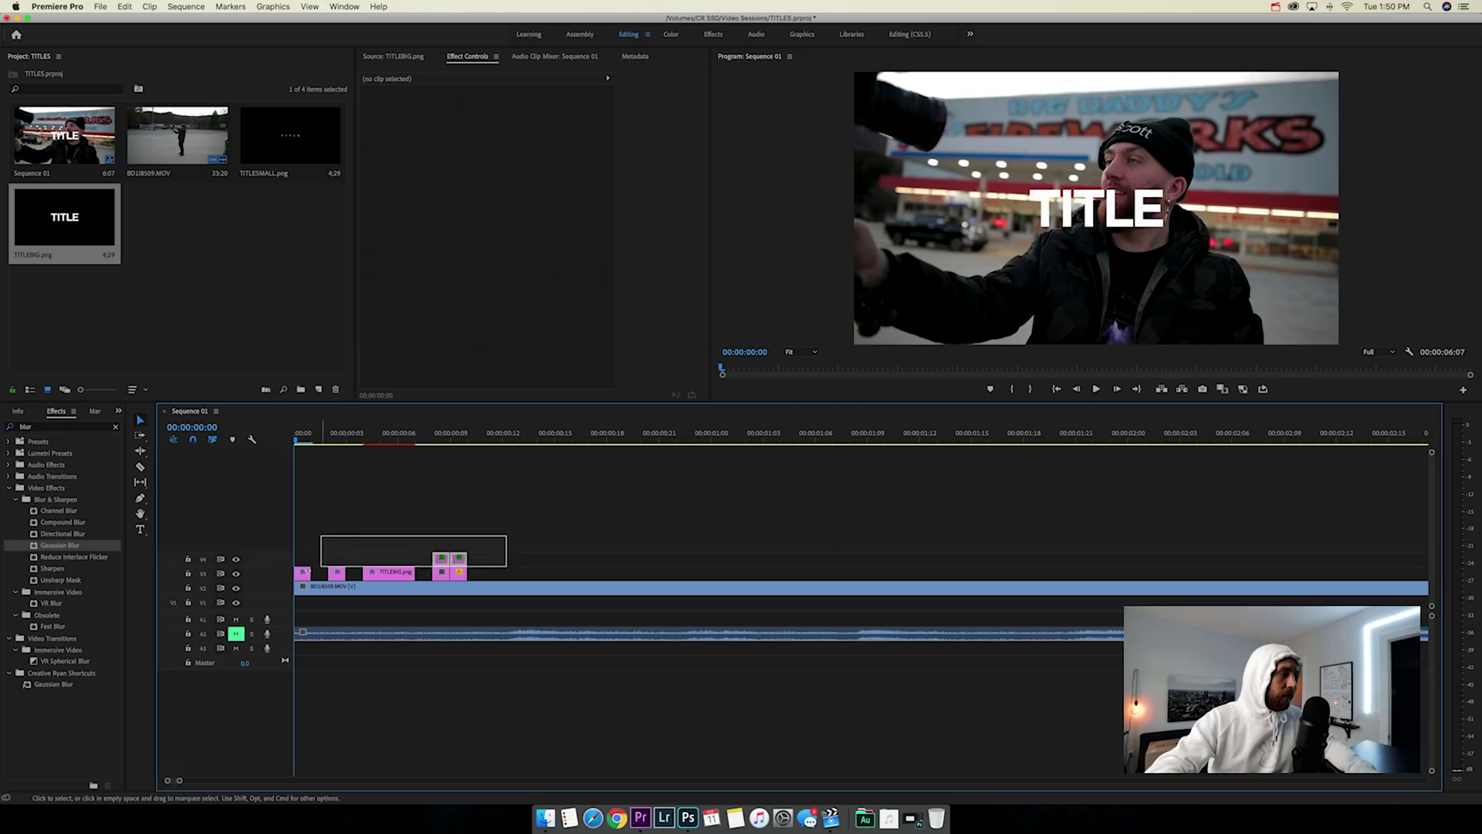
# - Delete all TITLEBIG.png pieces from V3 and V4 and place TITLESMALL.png on V3 at the start of the sequence
pyautogui.moveTo(507, 566); pyautogui.dragTo(297, 578)
pyautogui.press('Delete')
pyautogui.click(286, 172)
pyautogui.moveTo(286, 171); pyautogui.dragTo(324, 501)
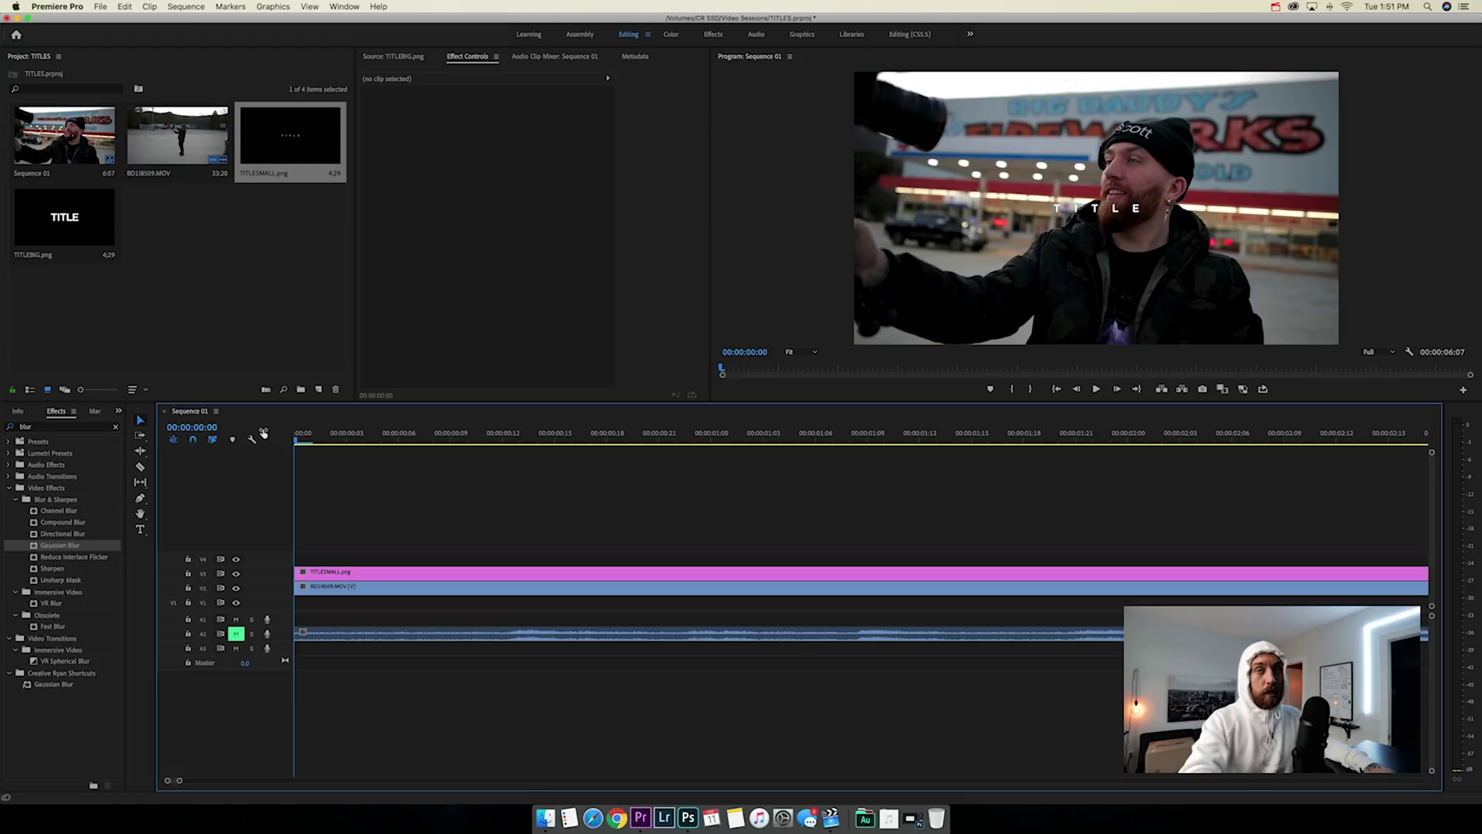
# - Cut the TITLESMALL.png clip at 00:00:00:10 and delete the part after it
pyautogui.moveTo(297, 437); pyautogui.dragTo(467, 437)
pyautogui.press('c')
pyautogui.click(469, 573)
pyautogui.press('v')
pyautogui.click(483, 573)
pyautogui.press('Delete')
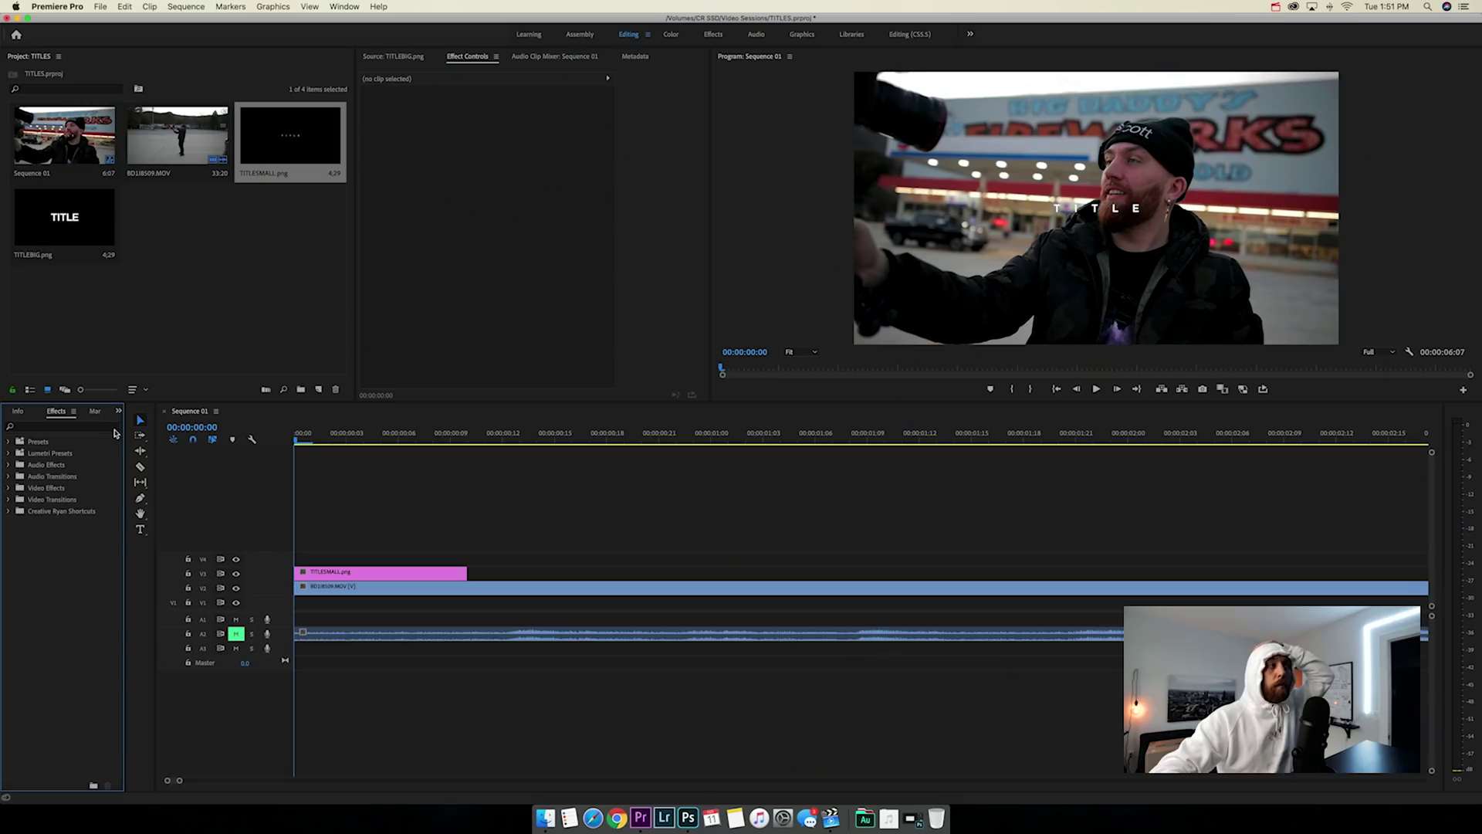
# - Find the Transform effect under Distort and apply it to the TITLESMALL.png clip, showing its shutter angle settings
pyautogui.click(91, 426)
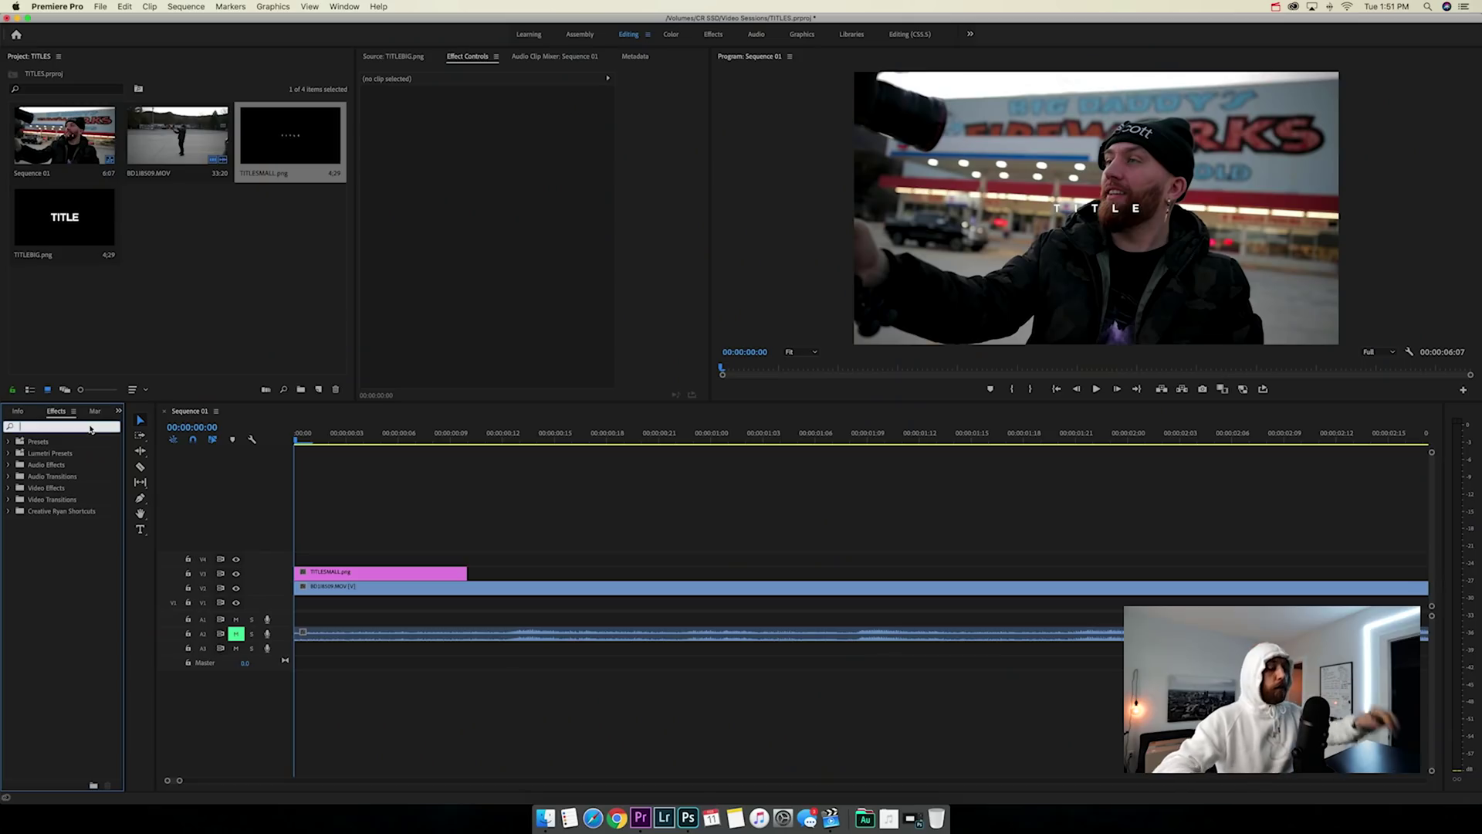
pyautogui.write('transform')
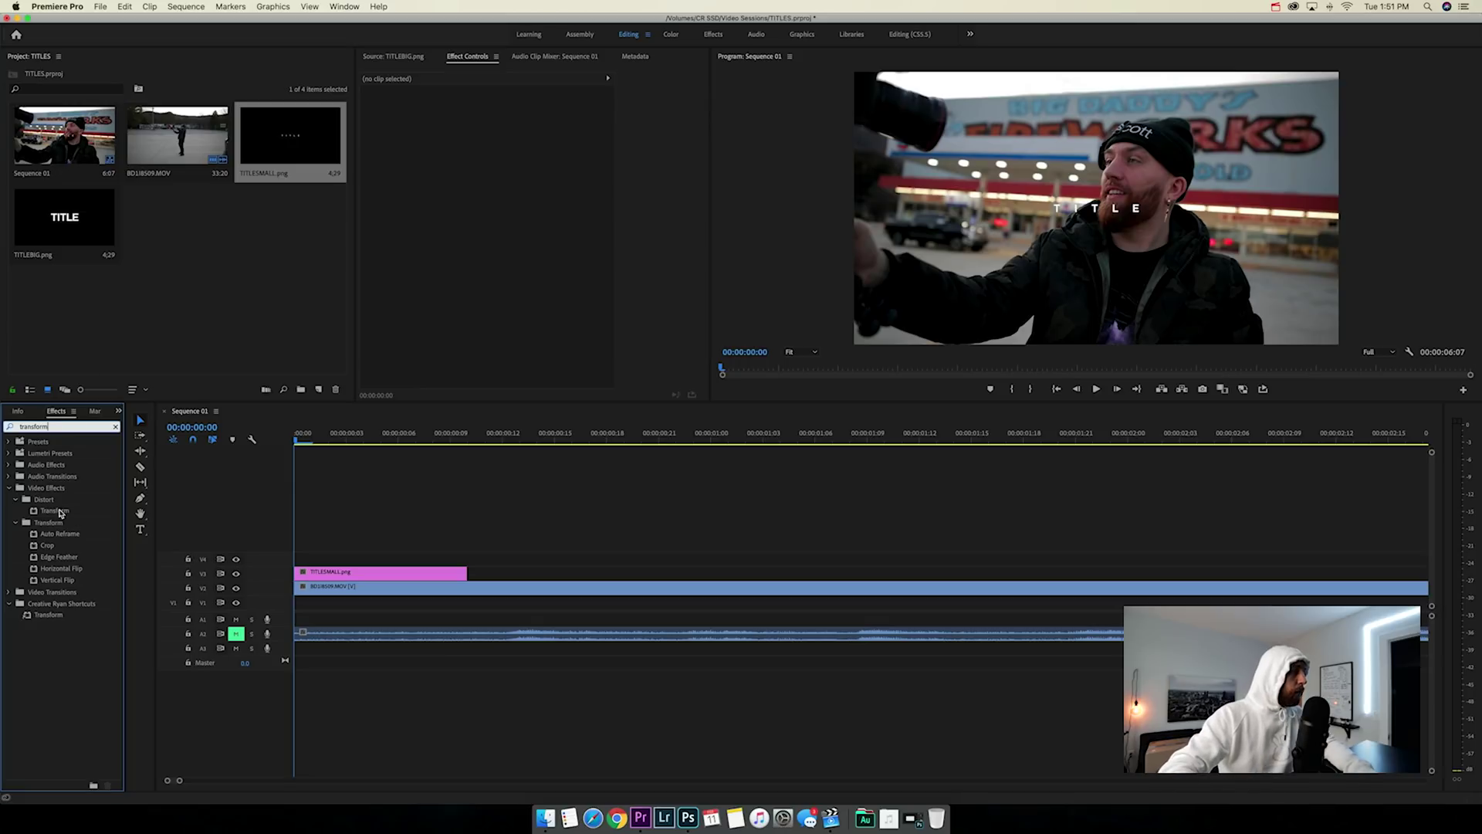
pyautogui.moveTo(60, 512); pyautogui.dragTo(382, 573)
pyautogui.scroll(-3, 452, 325)
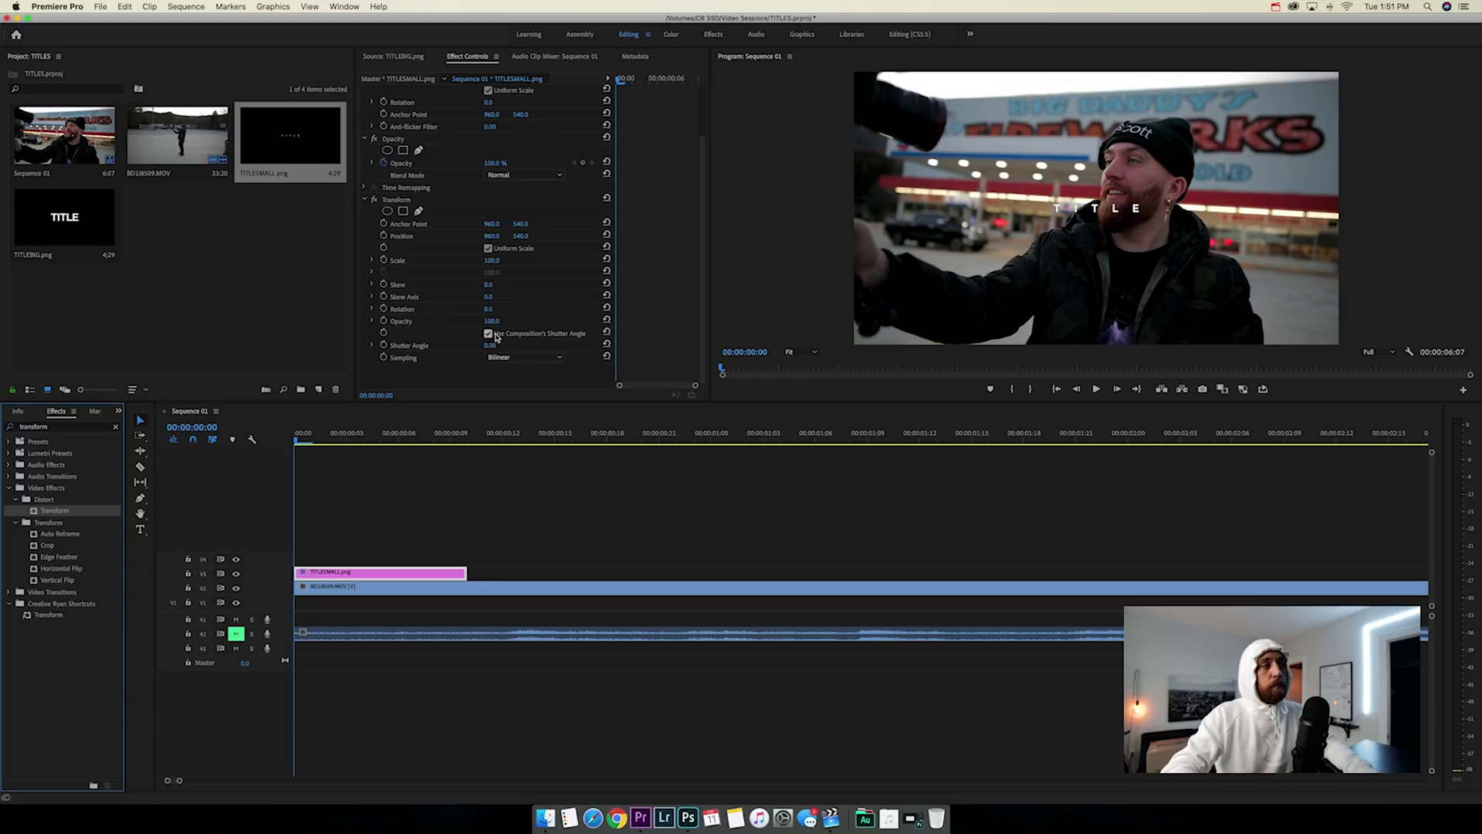
# - Disable Use Composition's Shutter Angle and keyframe the Transform position left of centre at frame 3, then reset to 960, 540 at frame 4
pyautogui.click(488, 335)
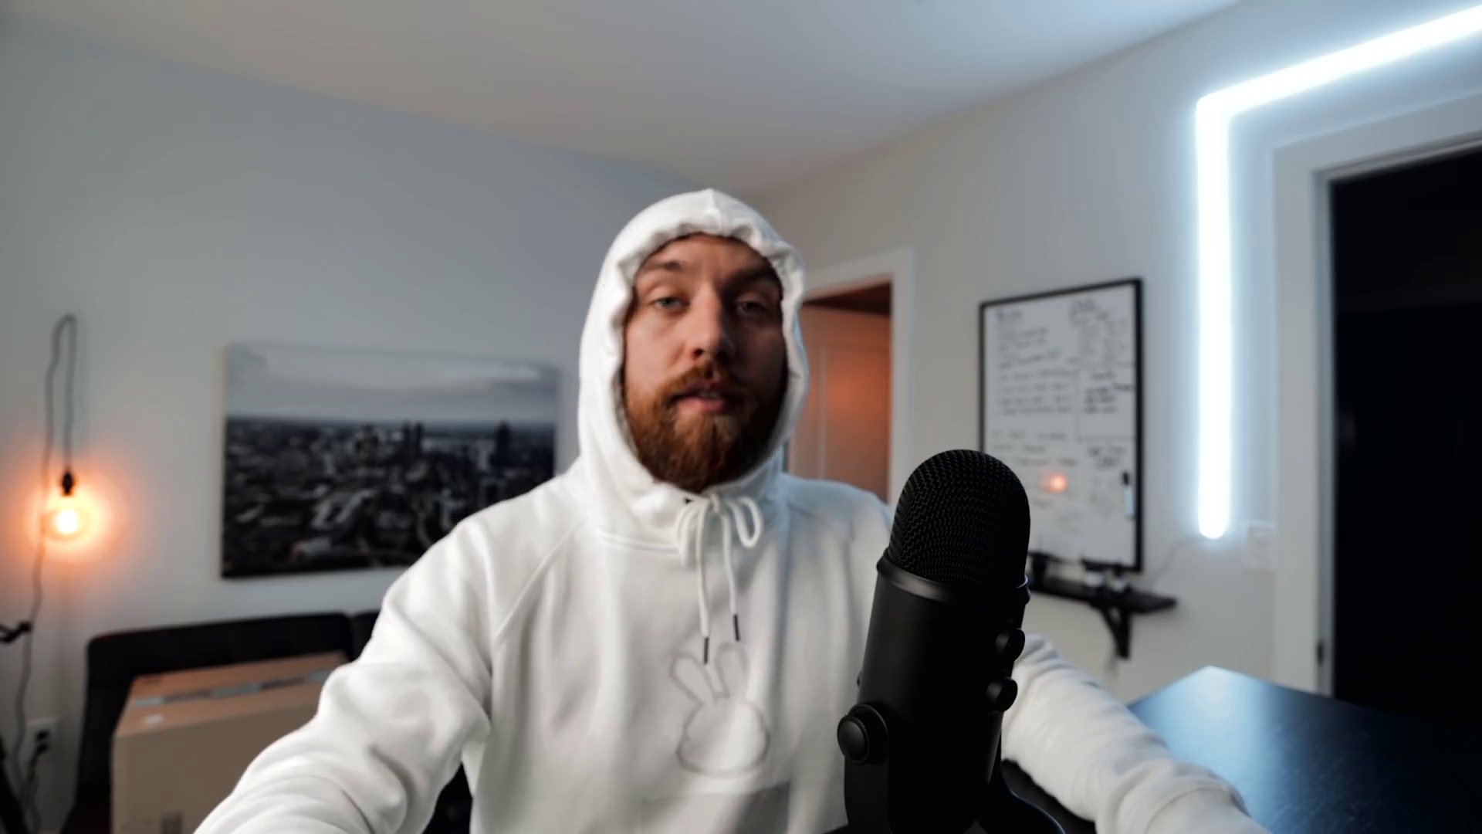
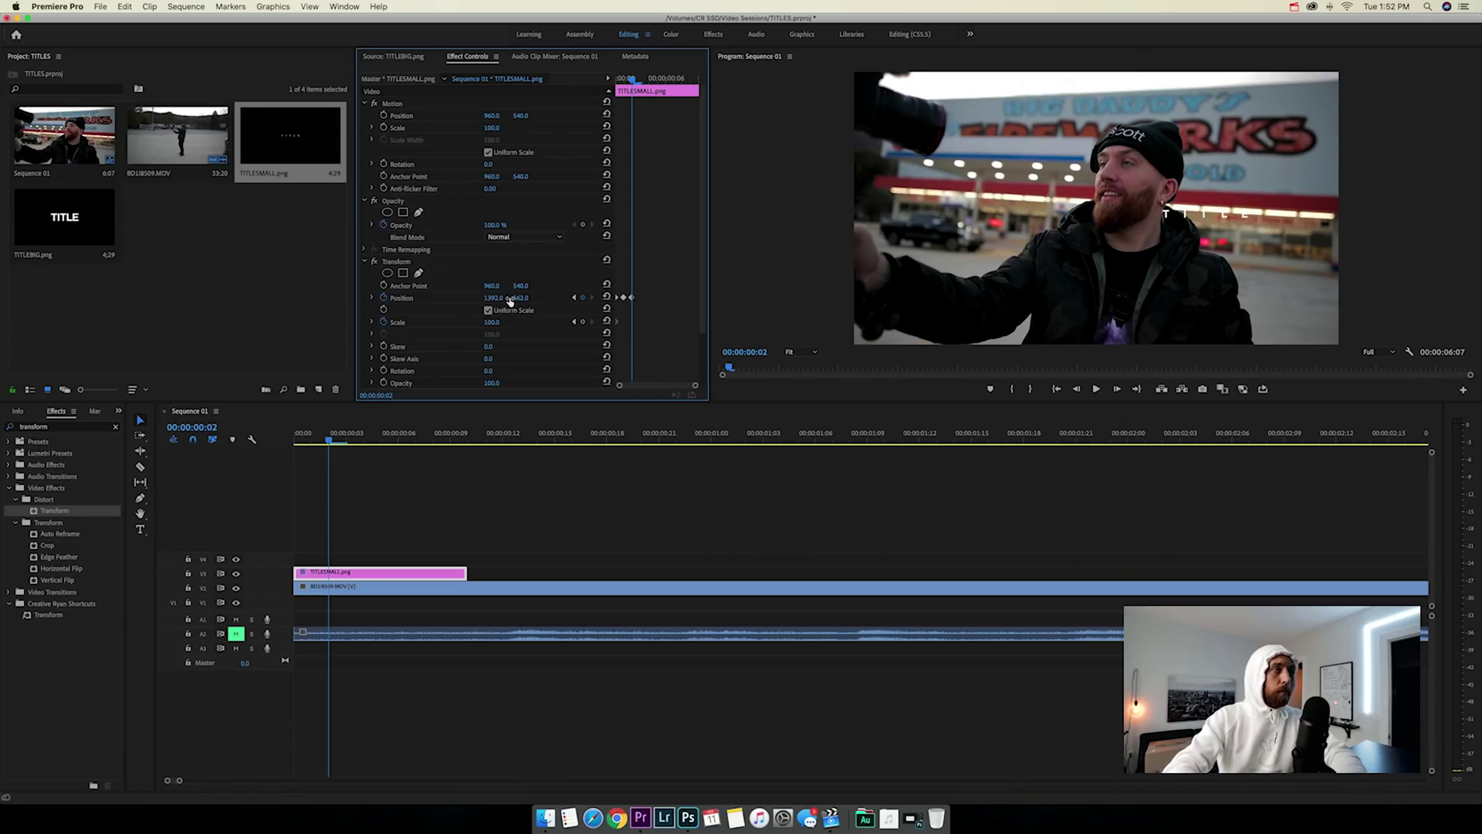
pyautogui.press('Right')
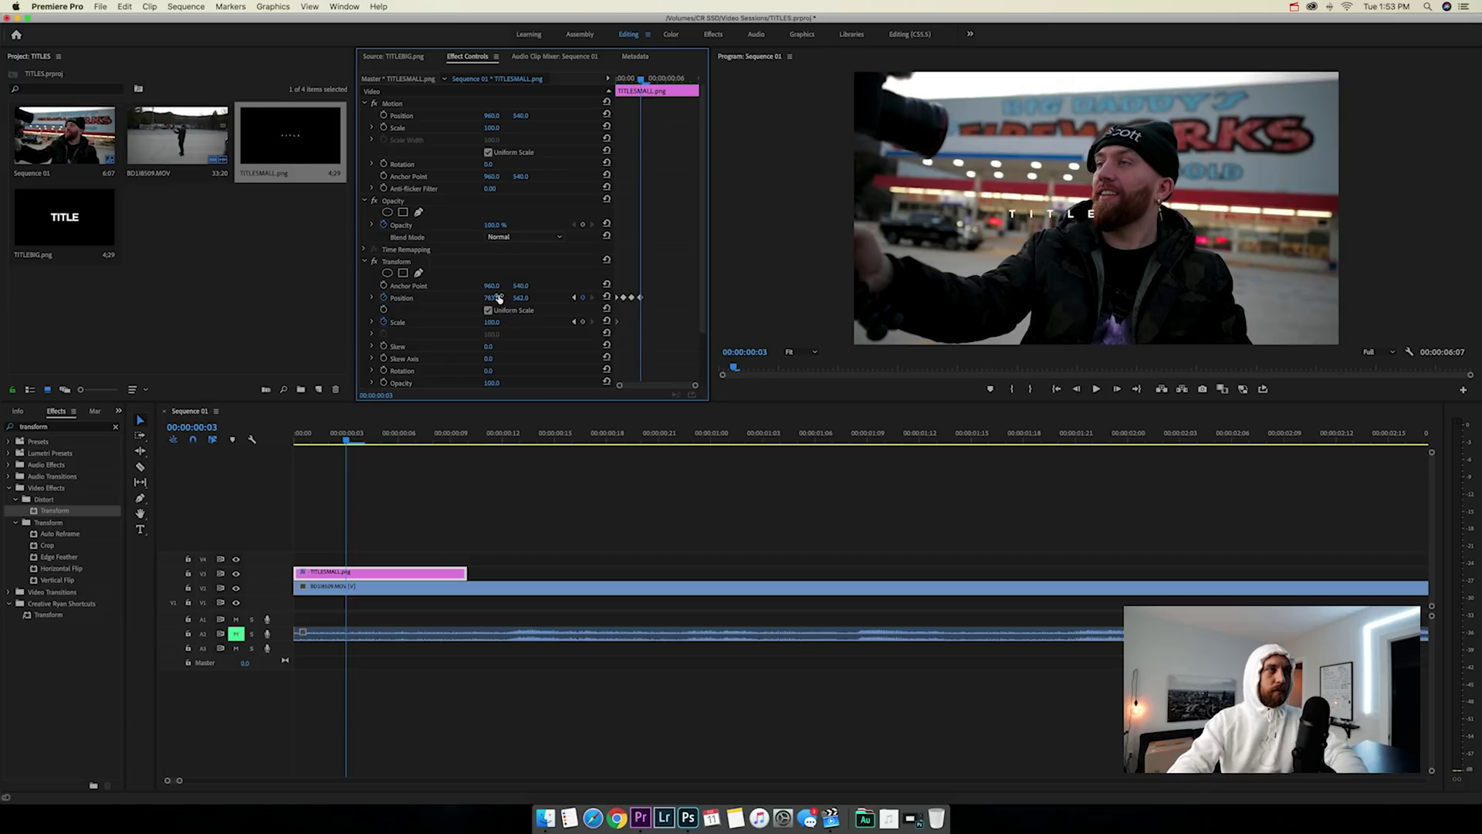
pyautogui.press('Right')
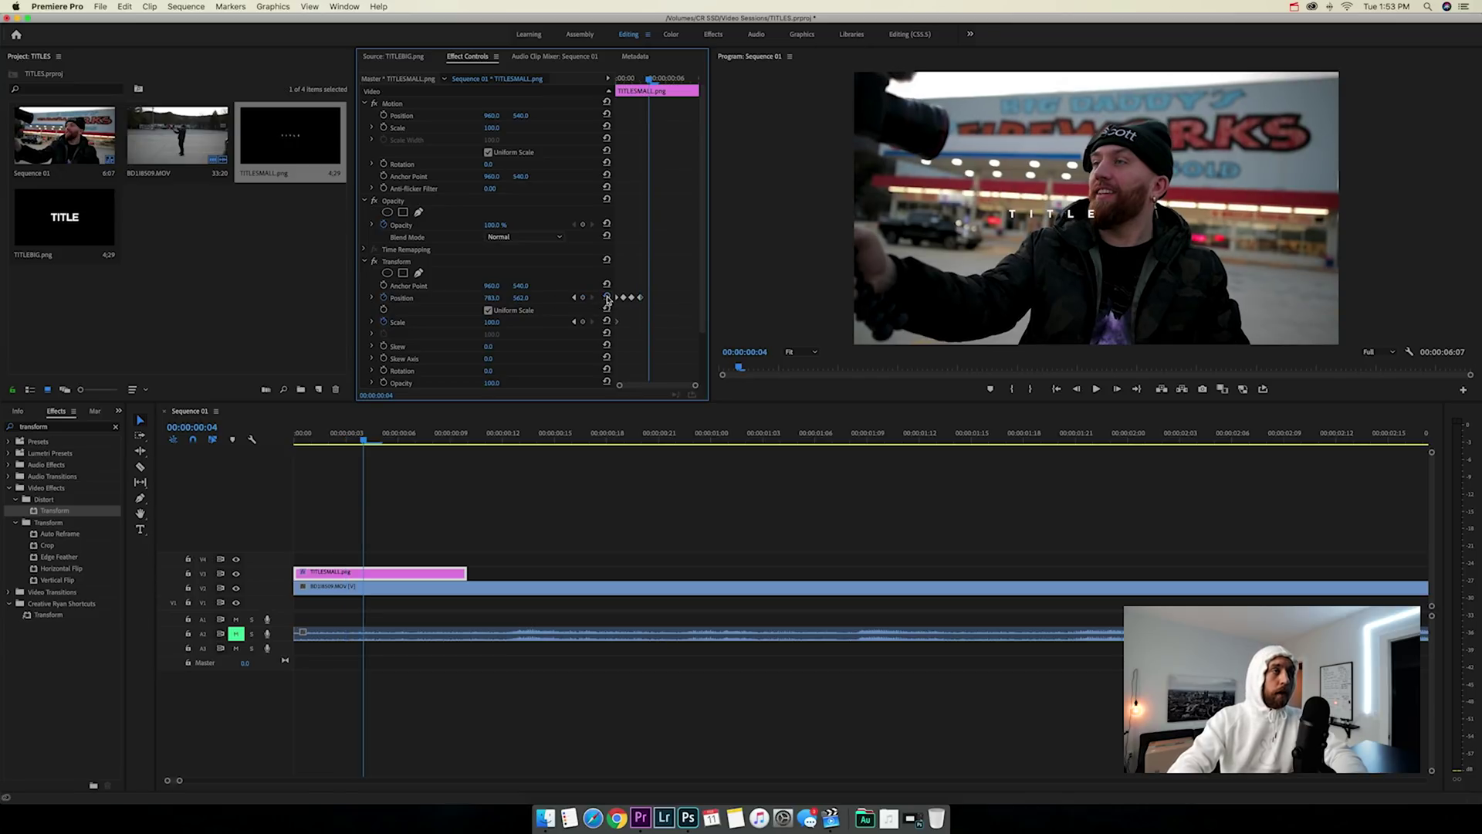
# - Play the sequence to review the title's position animation, then return to the start
pyautogui.click(473, 489)
pyautogui.press('space')
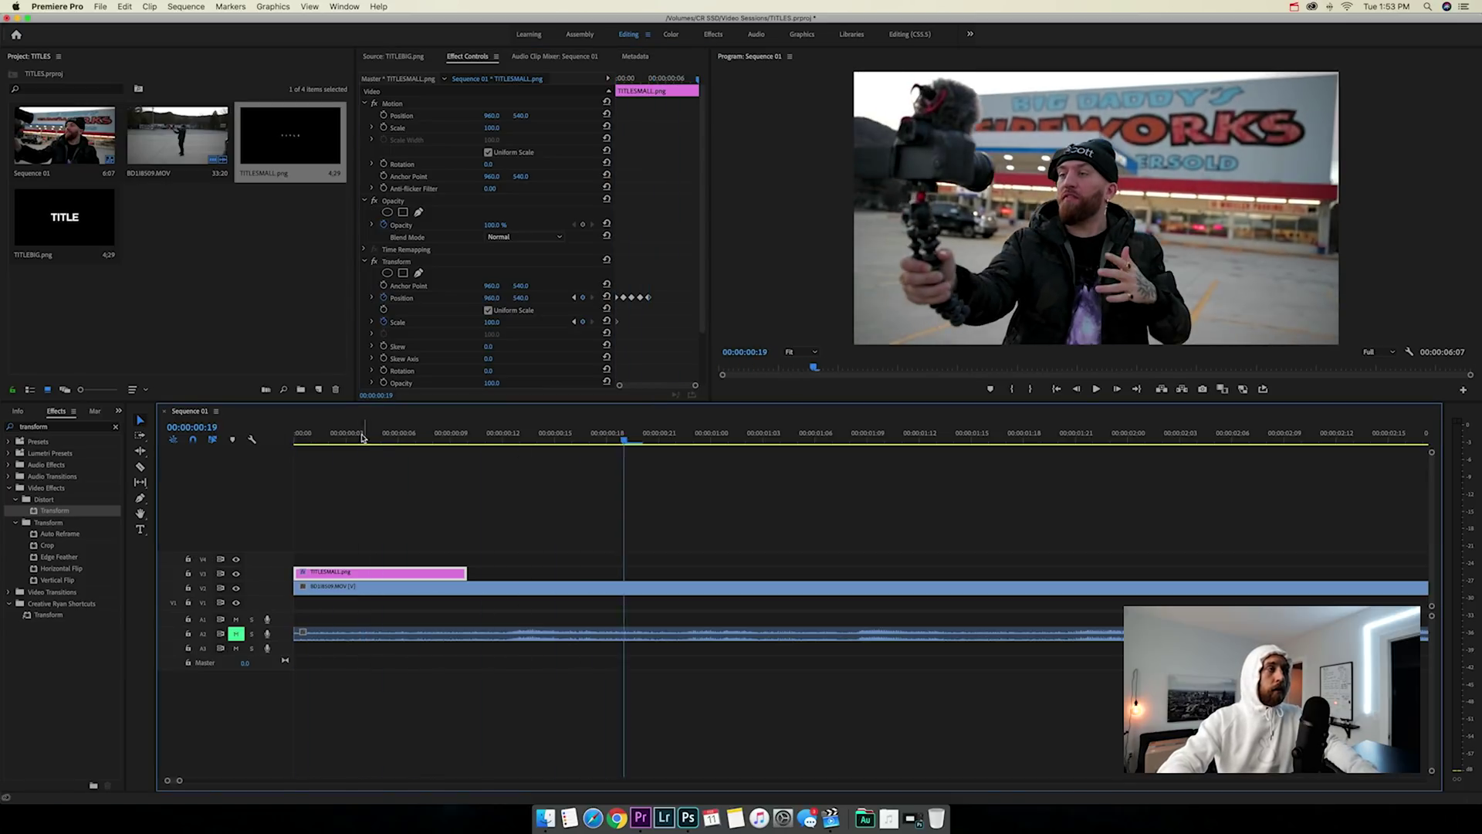
pyautogui.press('space')
pyautogui.press('Home')
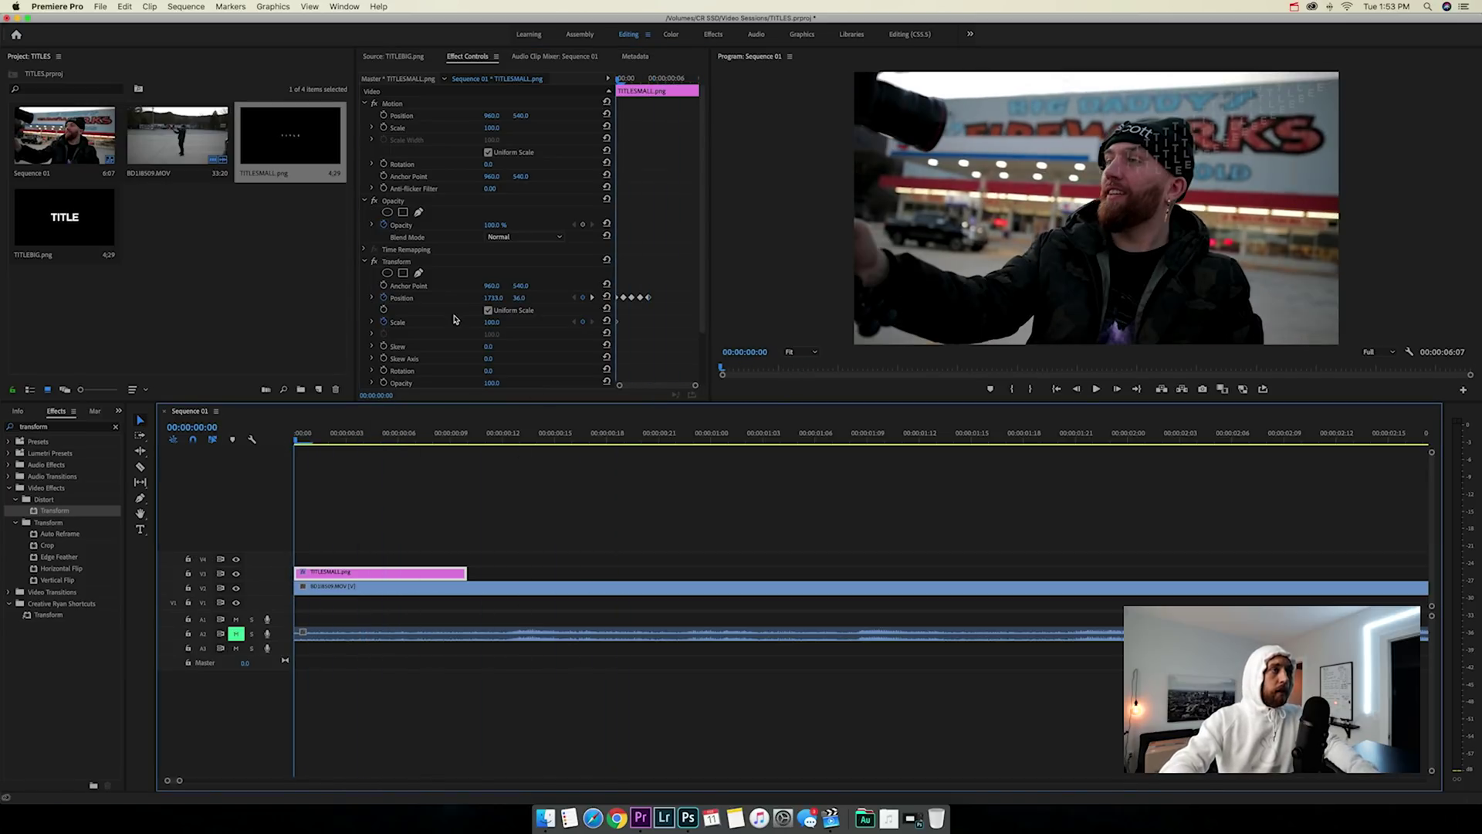
# - Set the Transform effect's shutter angle on the TITLESMALL.png clip to 200
pyautogui.scroll(-2, 455, 321)
pyautogui.click(494, 363)
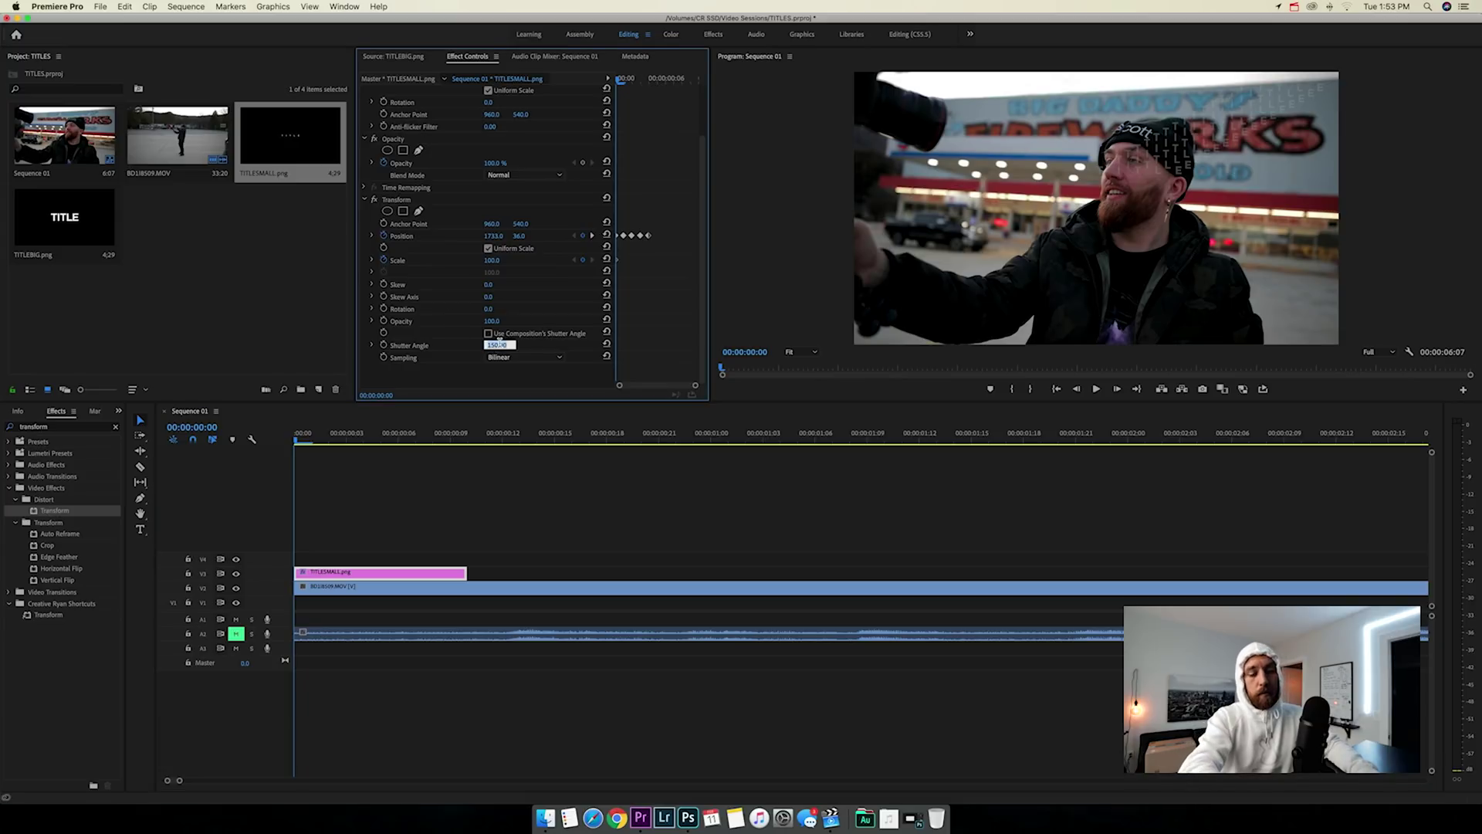
pyautogui.click(323, 418)
# - Play the sequence repeatedly from the start to review the motion blur on the moving title
pyautogui.press('space')
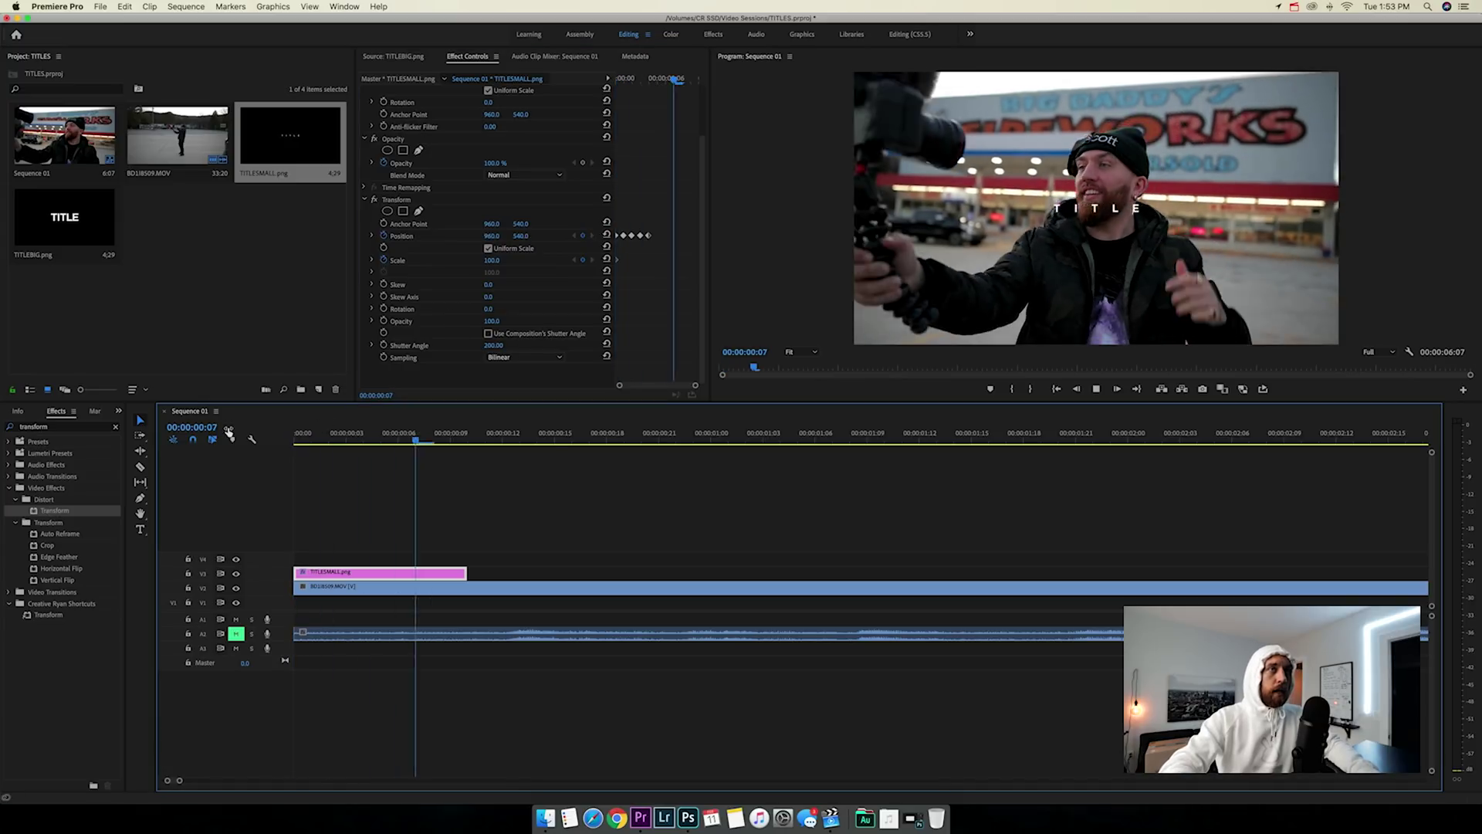
pyautogui.press('space')
pyautogui.press('Home')
pyautogui.press('space')
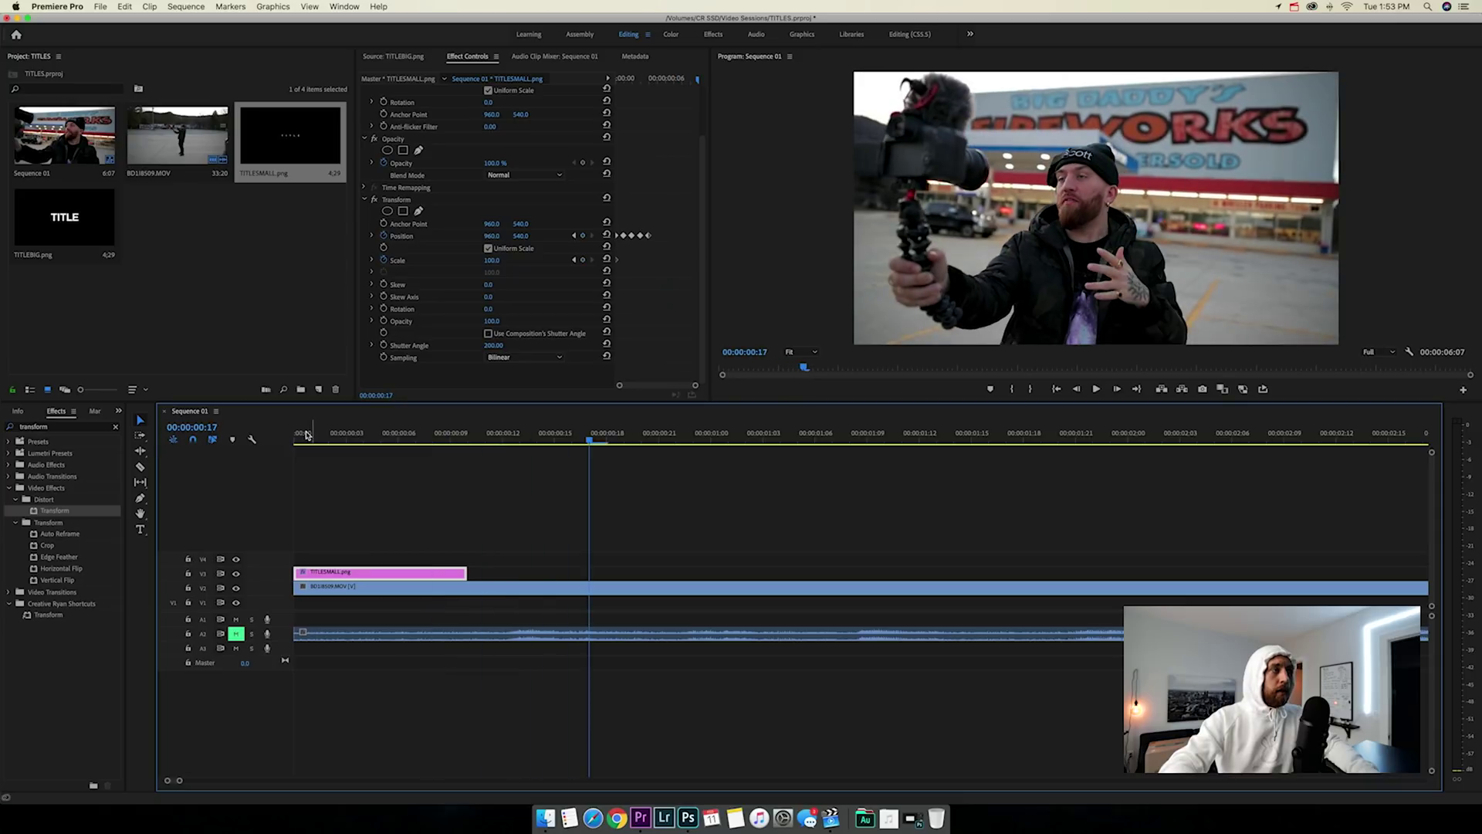
pyautogui.press('space')
pyautogui.press('Home')
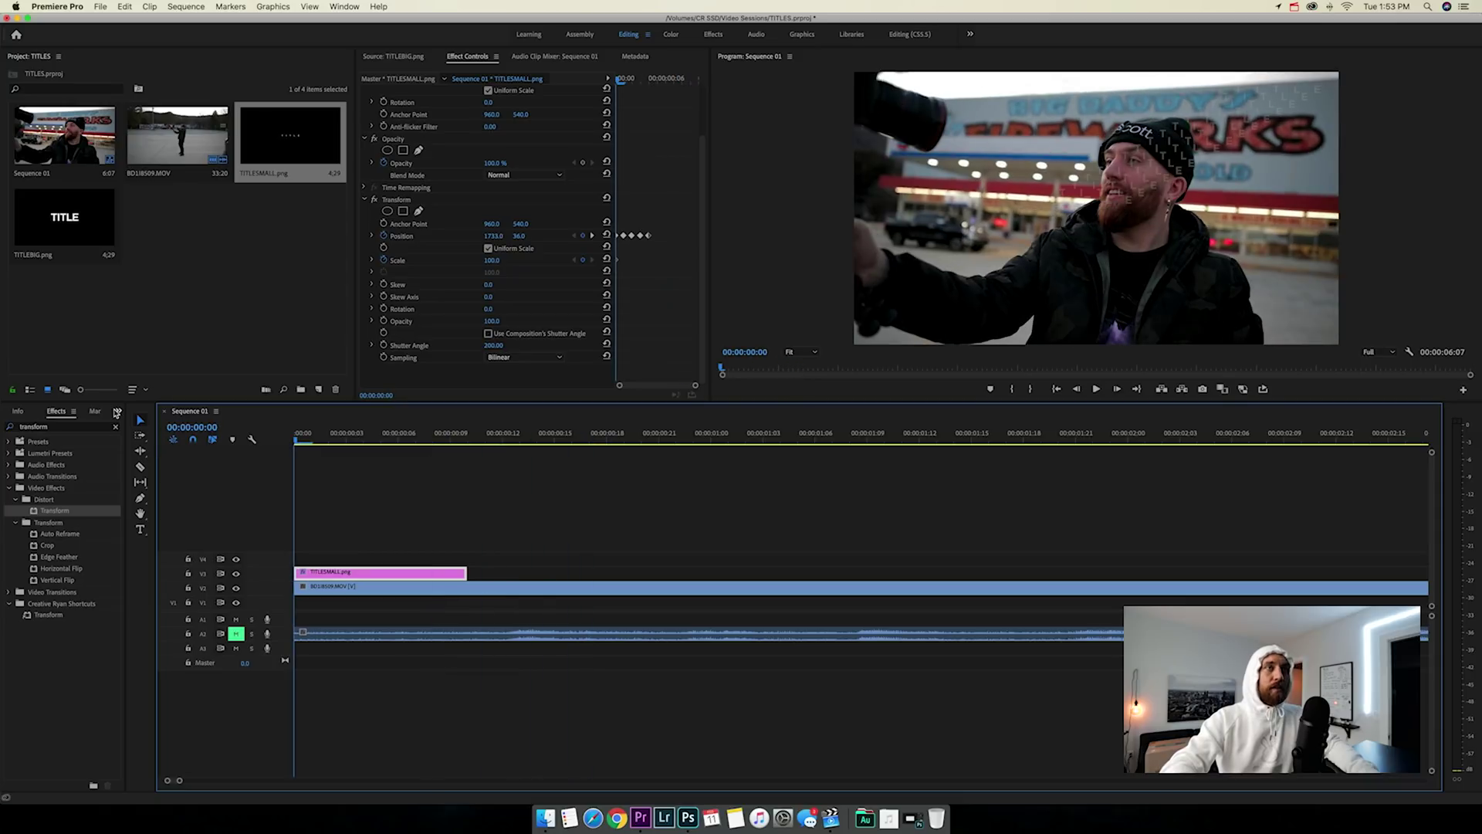
# - Hide the V2 video track and play the title animation alone over black
pyautogui.click(236, 590)
pyautogui.press('space')
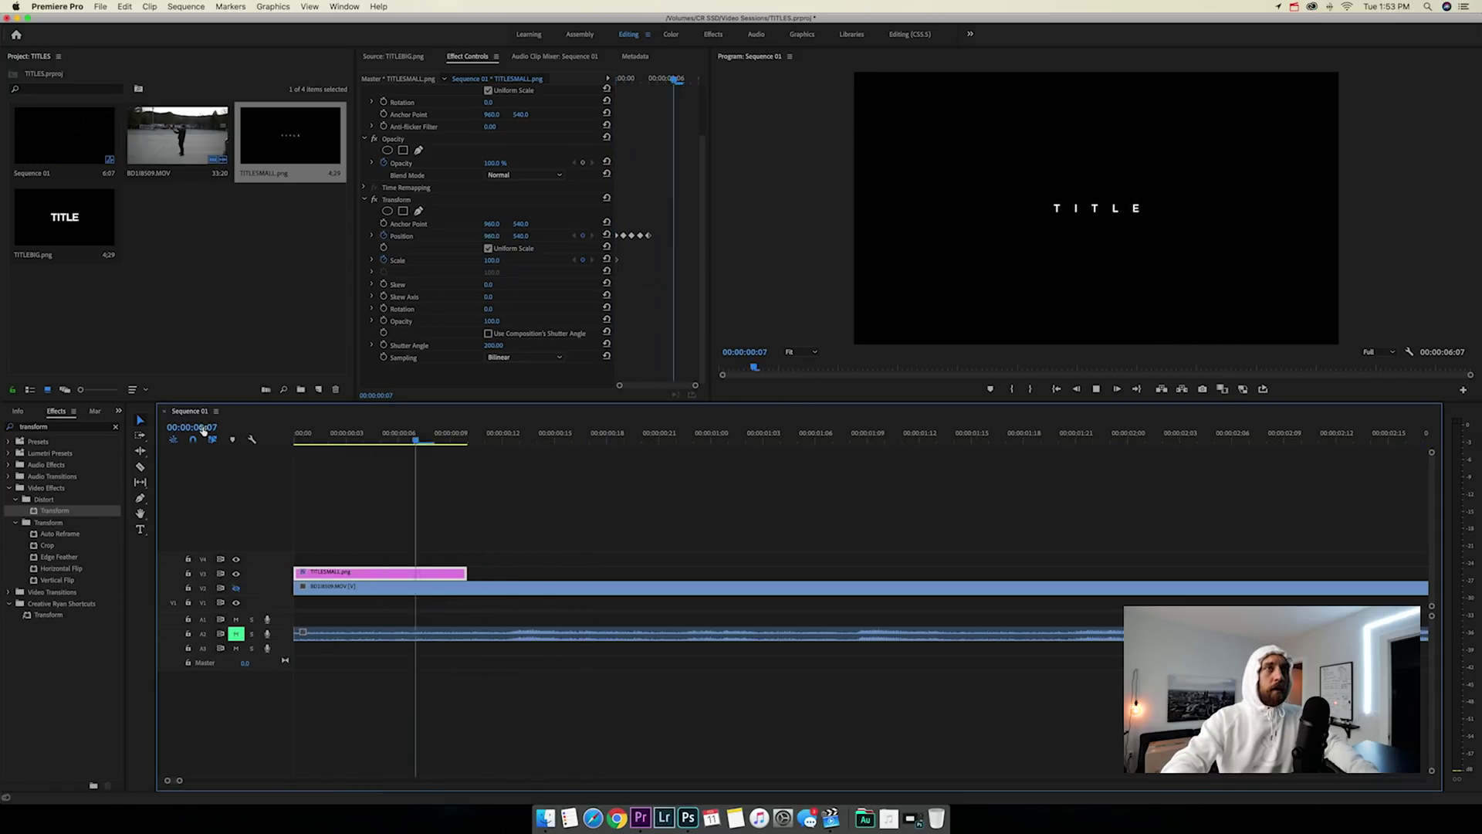
pyautogui.press('space')
pyautogui.press('Home')
pyautogui.press('space')
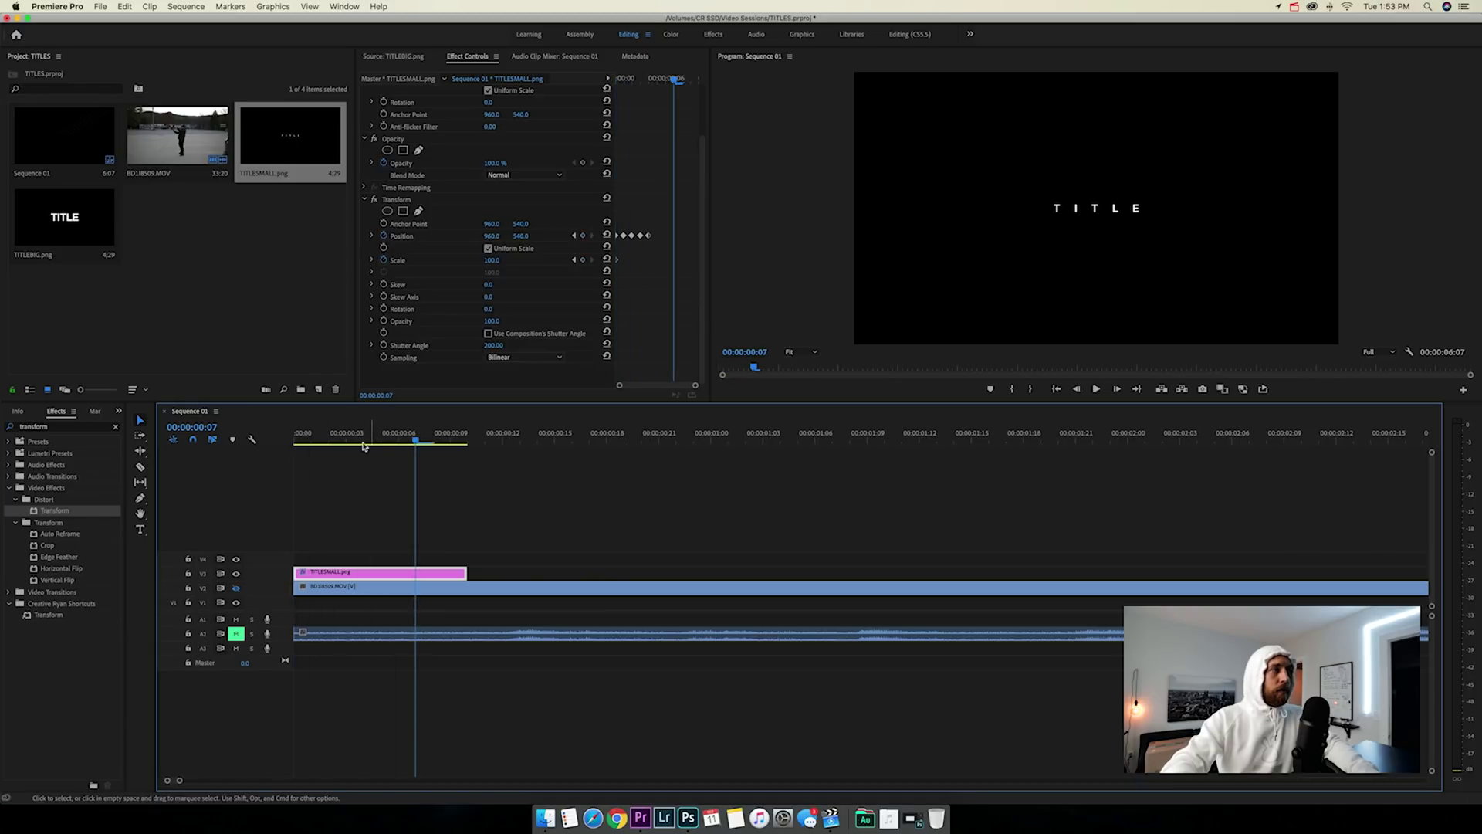
# - Cut the TITLESMALL.png clip at 00:00:00:05 and extend the second piece's end to about 00:00:01:08
pyautogui.click(462, 566)
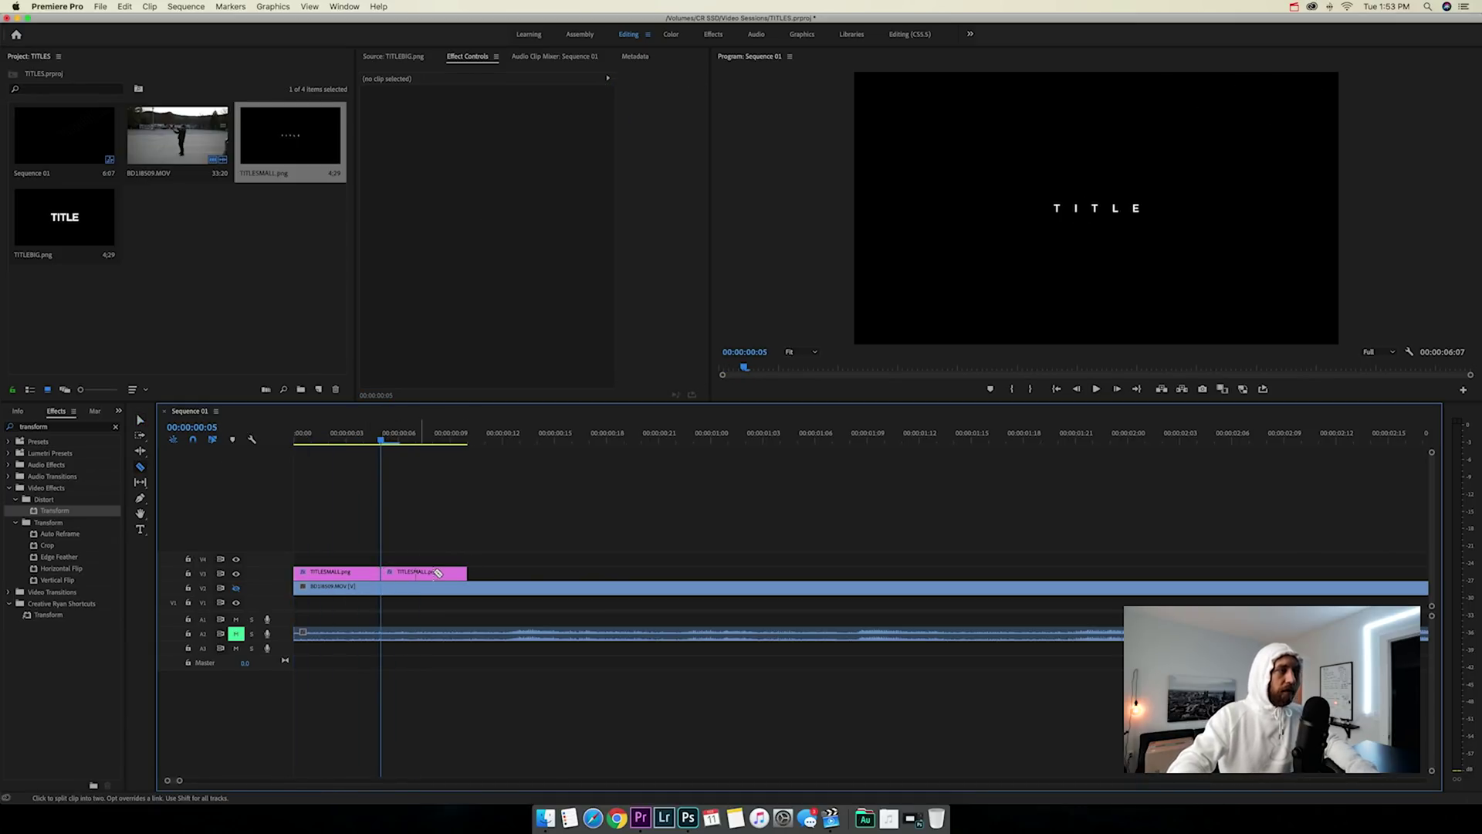
pyautogui.moveTo(471, 575); pyautogui.dragTo(858, 571)
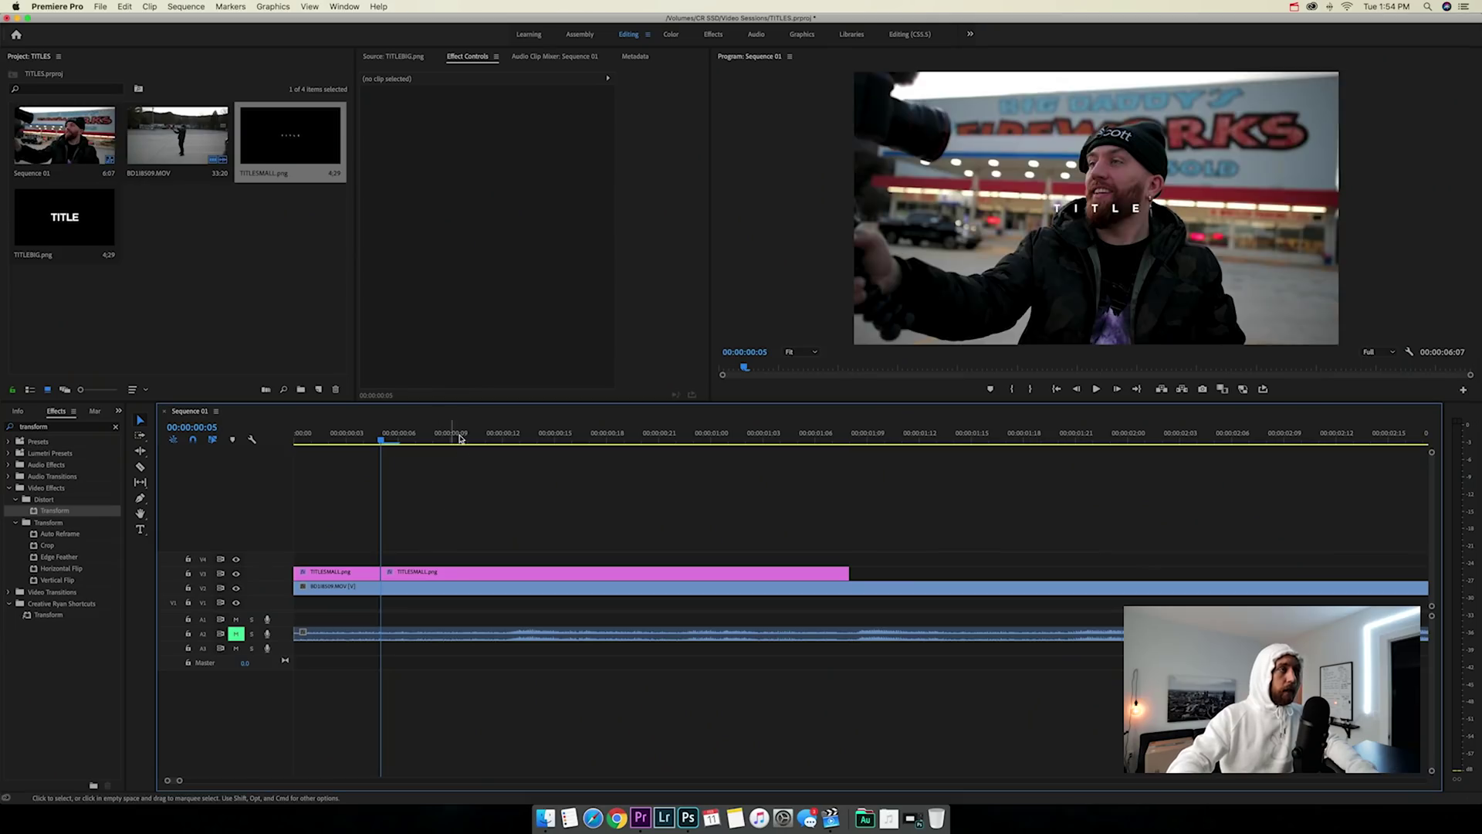
# - Play the sequence full screen from the start to review the title over the footage
pyautogui.press('Home')
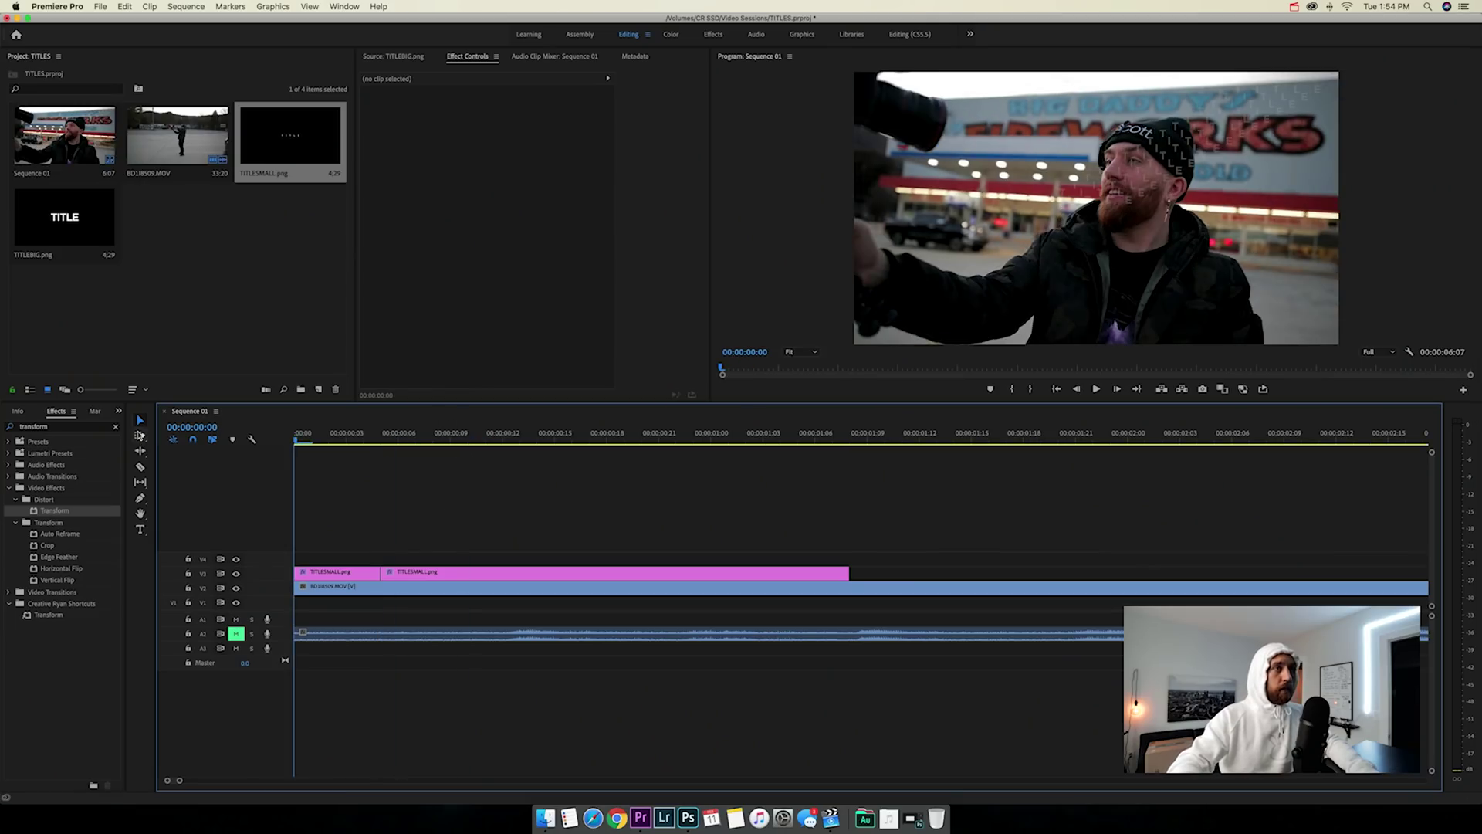
pyautogui.hotkey('ctrl', '`')
pyautogui.press('space')
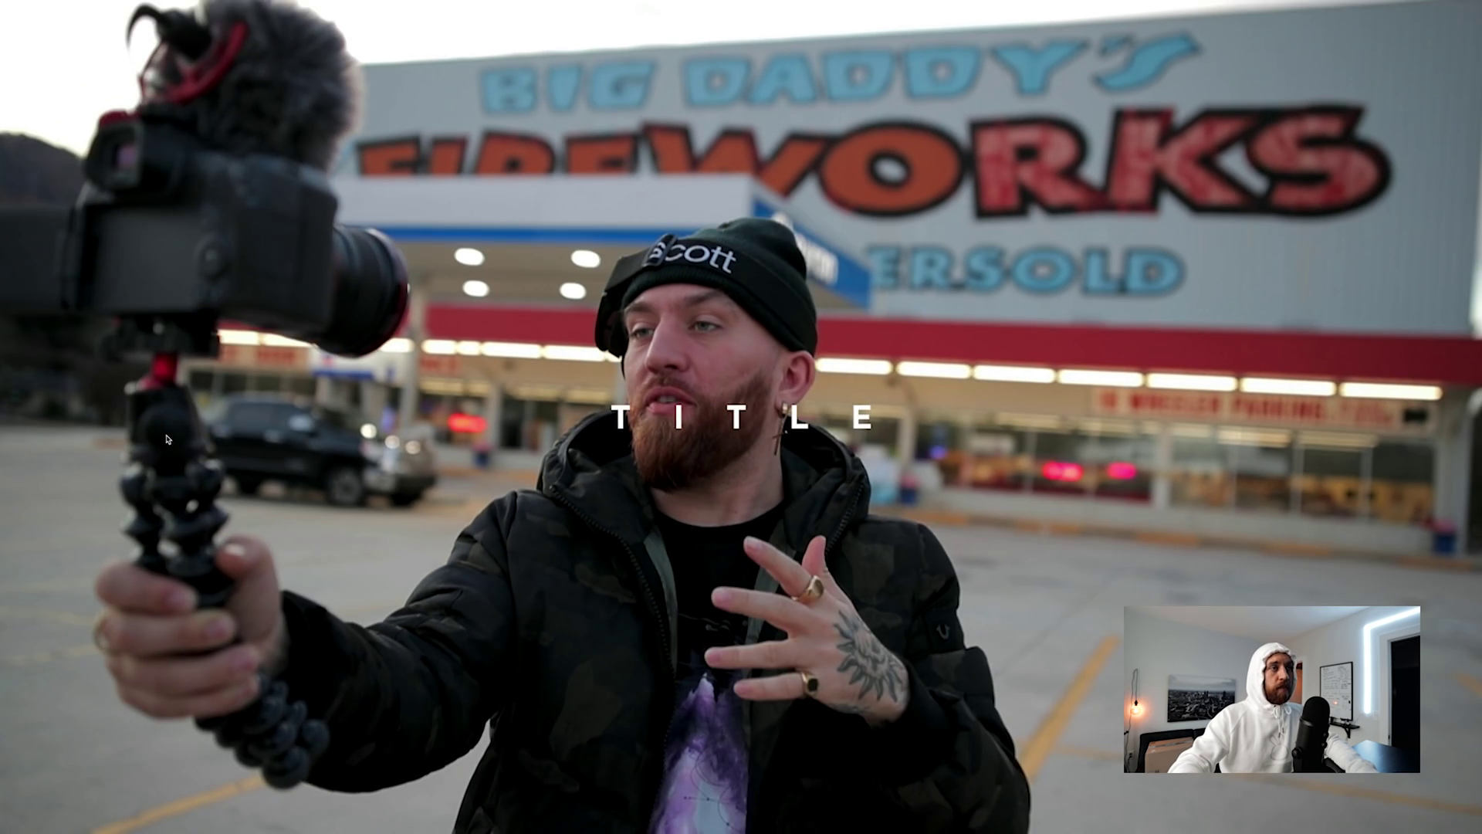
pyautogui.press('space')
pyautogui.hotkey('ctrl', '`')
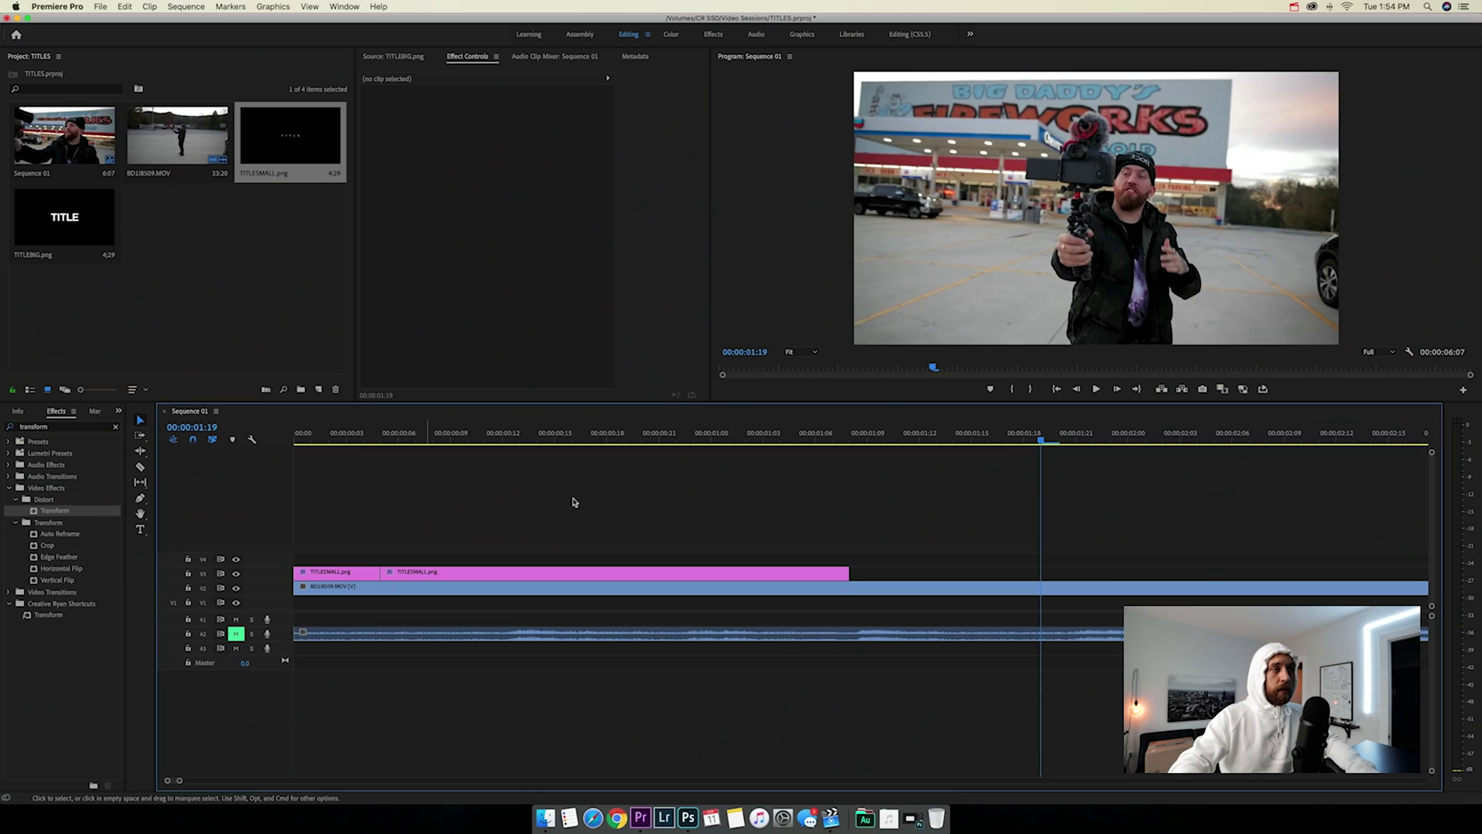
# - Extend the second TITLESMALL.png piece, cut it at 00:00:01:11 and delete the part after the cut
pyautogui.moveTo(843, 569); pyautogui.dragTo(1144, 572)
pyautogui.click(424, 437)
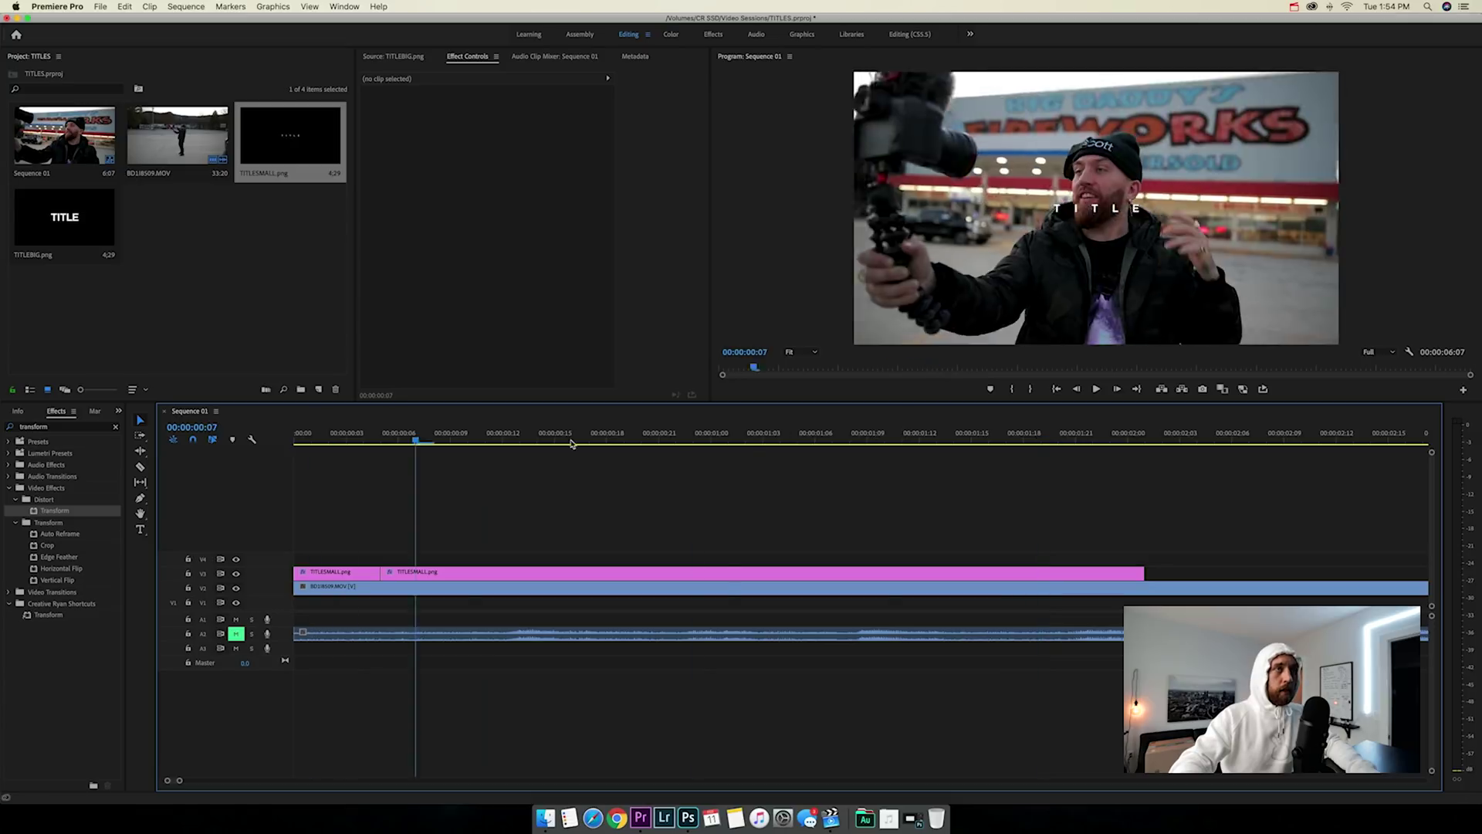
pyautogui.click(780, 436)
pyautogui.moveTo(813, 452); pyautogui.dragTo(899, 450)
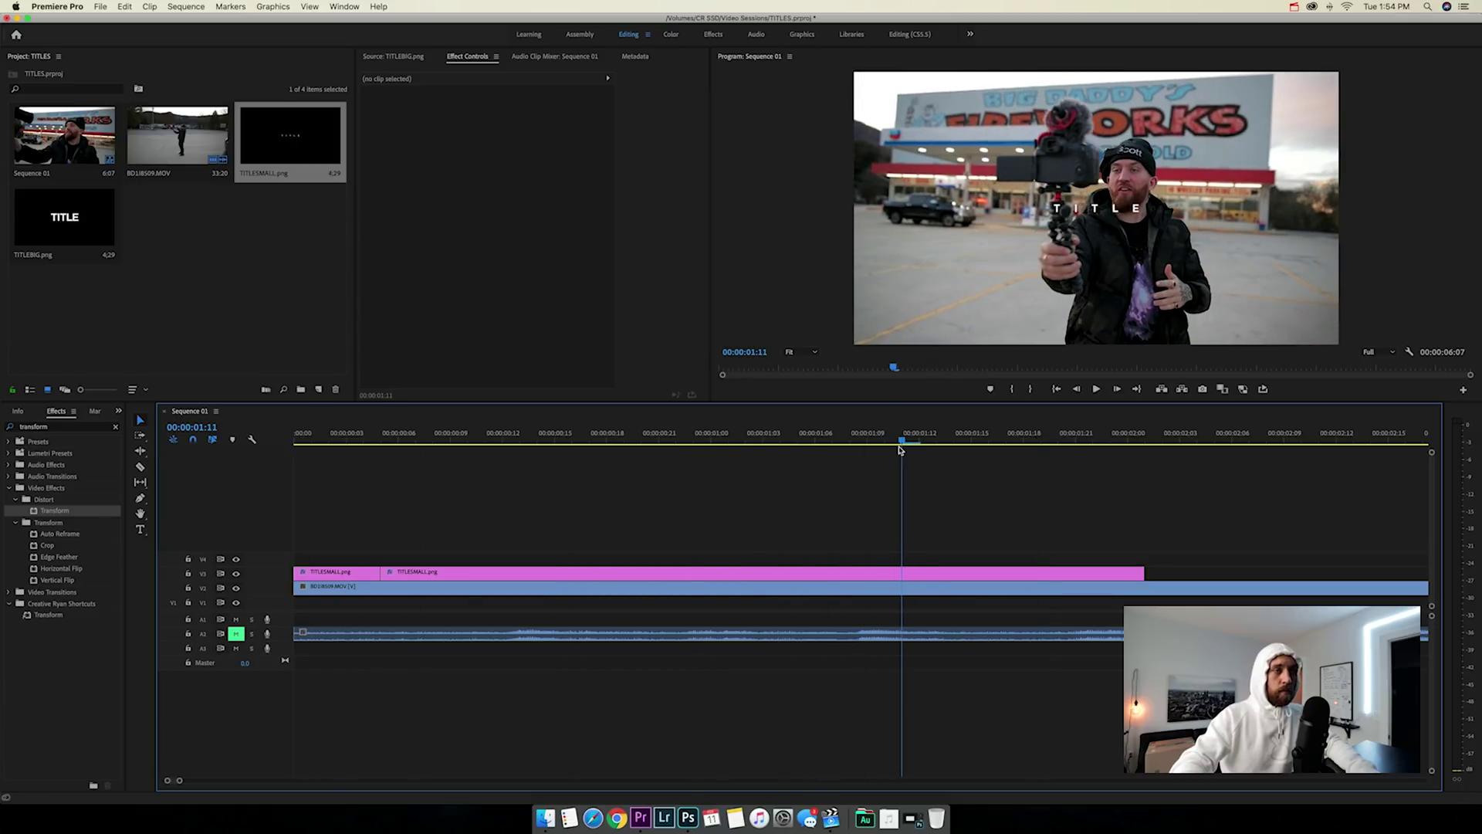
pyautogui.click(909, 575)
pyautogui.press('v')
pyautogui.click(909, 574)
pyautogui.press('Delete')
pyautogui.press('space')
pyautogui.press('Home')
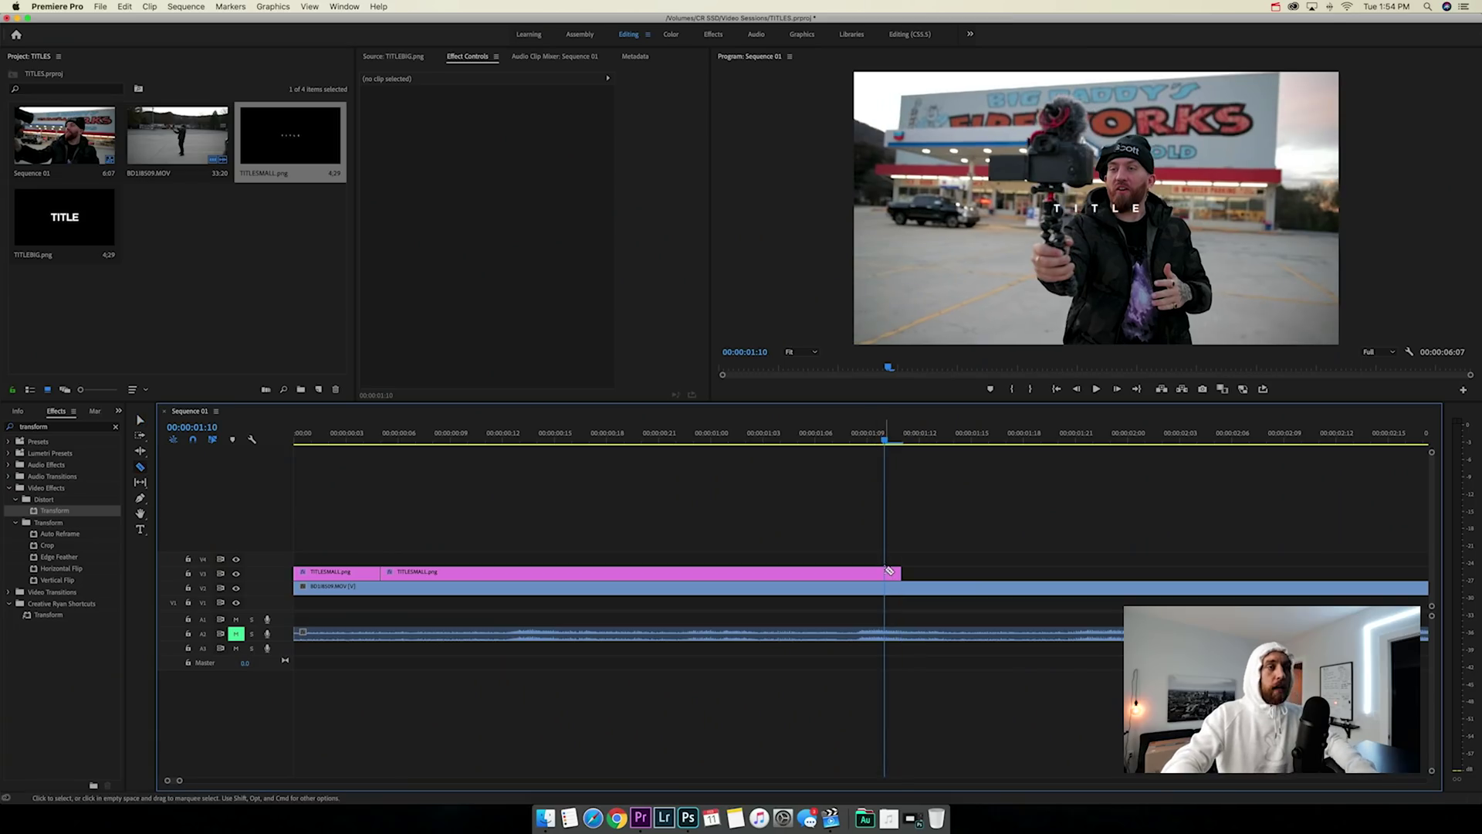
# - Split the title's last four frames into one-frame pieces from 00:00:01:07 and delete the pieces at 00:00:01:07 and 00:00:01:09
pyautogui.click(884, 576)
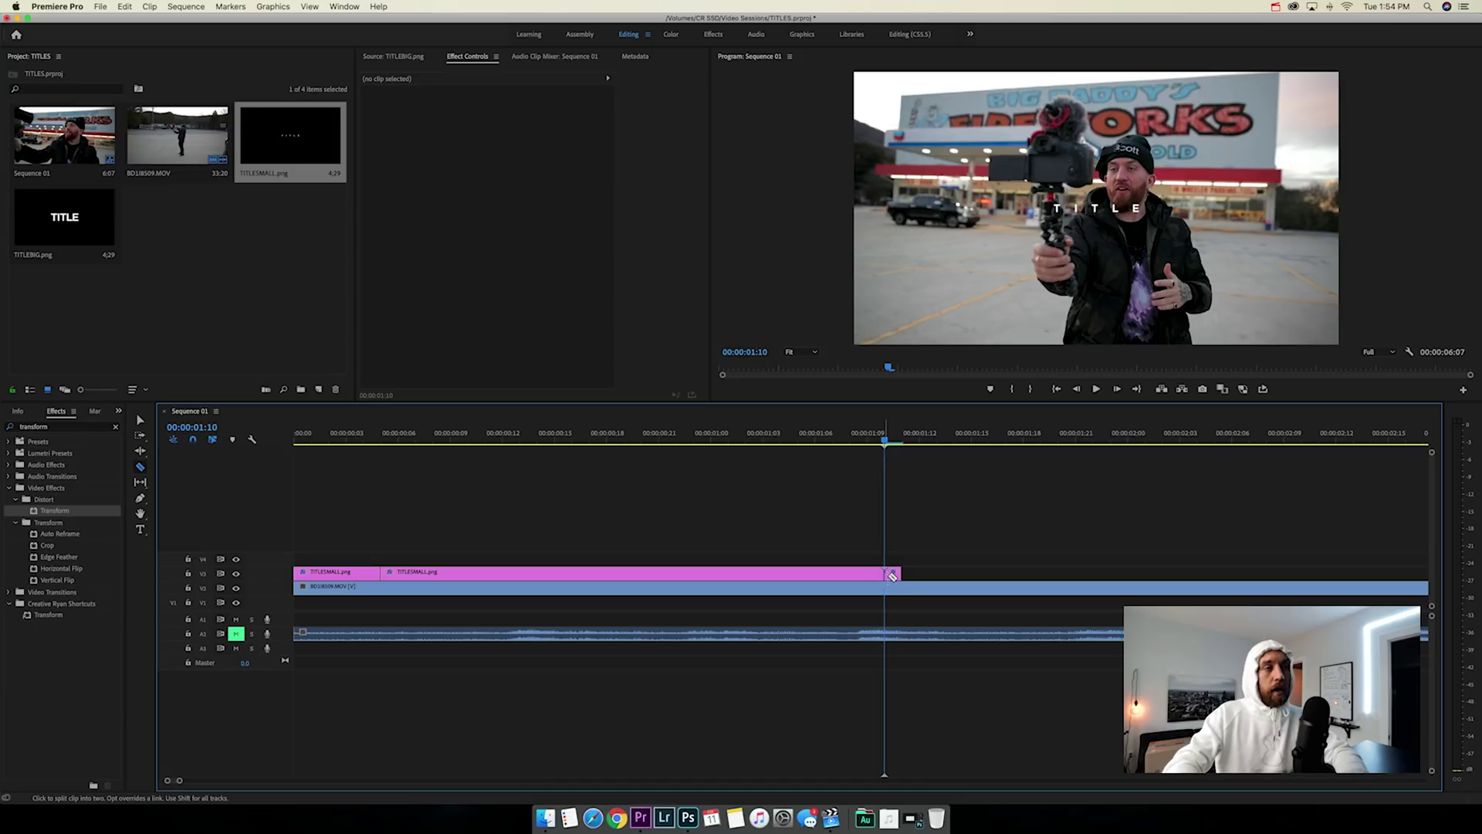
pyautogui.press('Left')
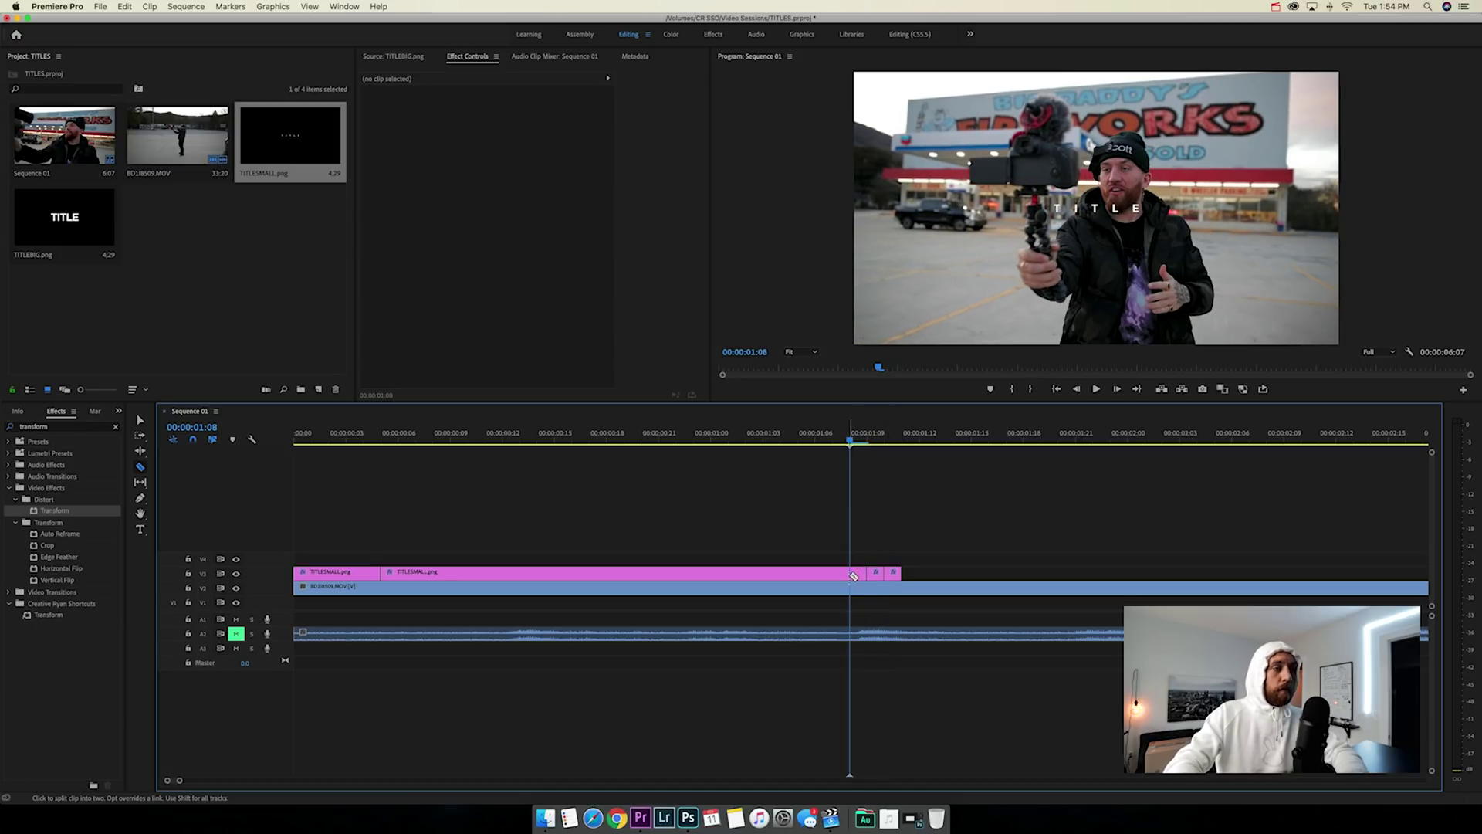
pyautogui.press('Left')
pyautogui.press('super+k')
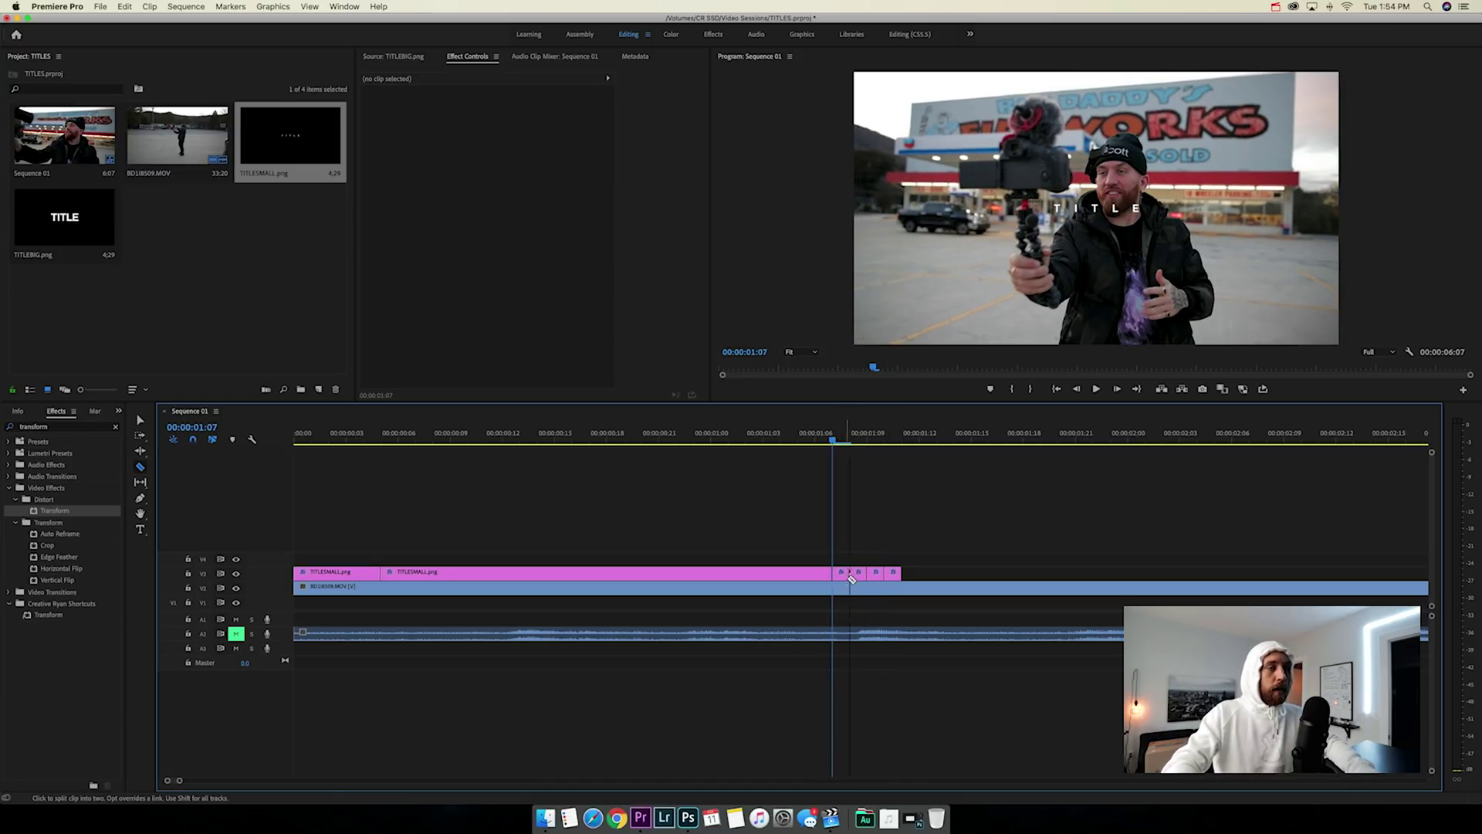
pyautogui.click(842, 574)
pyautogui.press('Delete')
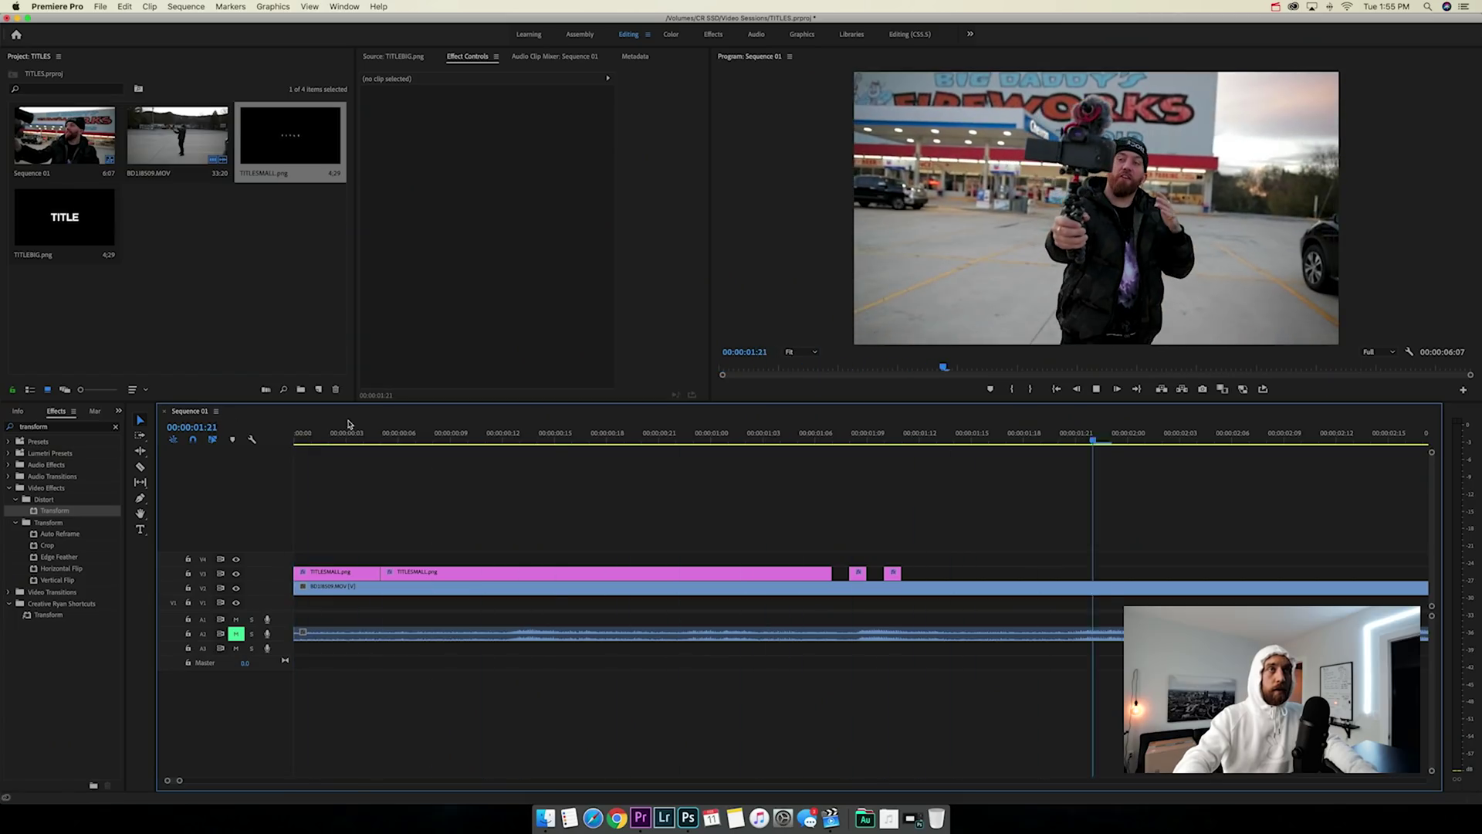
# - Set the Motion scale of the title piece at 00:00:01:08 to 80 and open the scale of the piece at 00:00:01:10
pyautogui.click(841, 438)
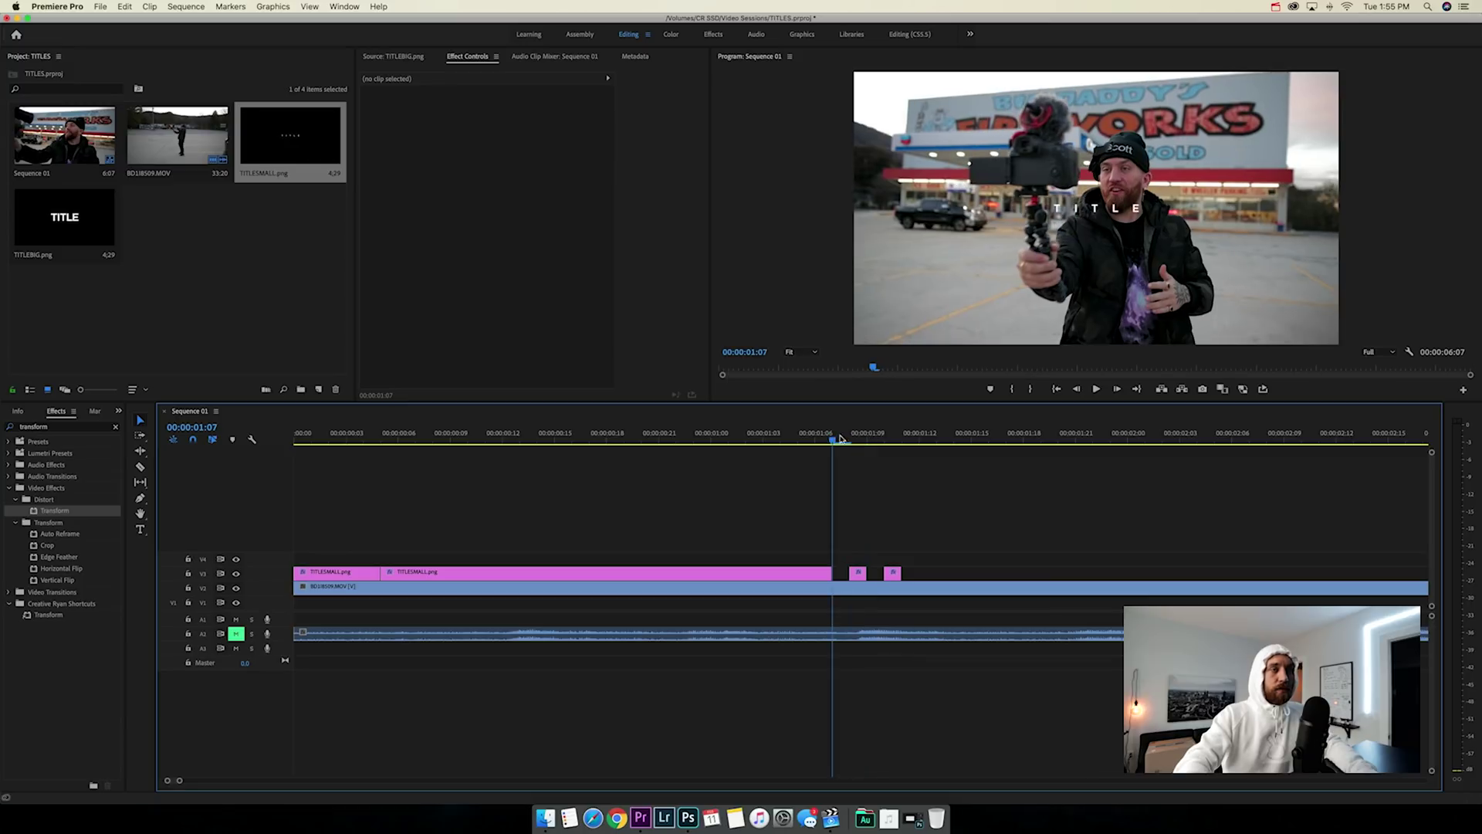
pyautogui.press('d')
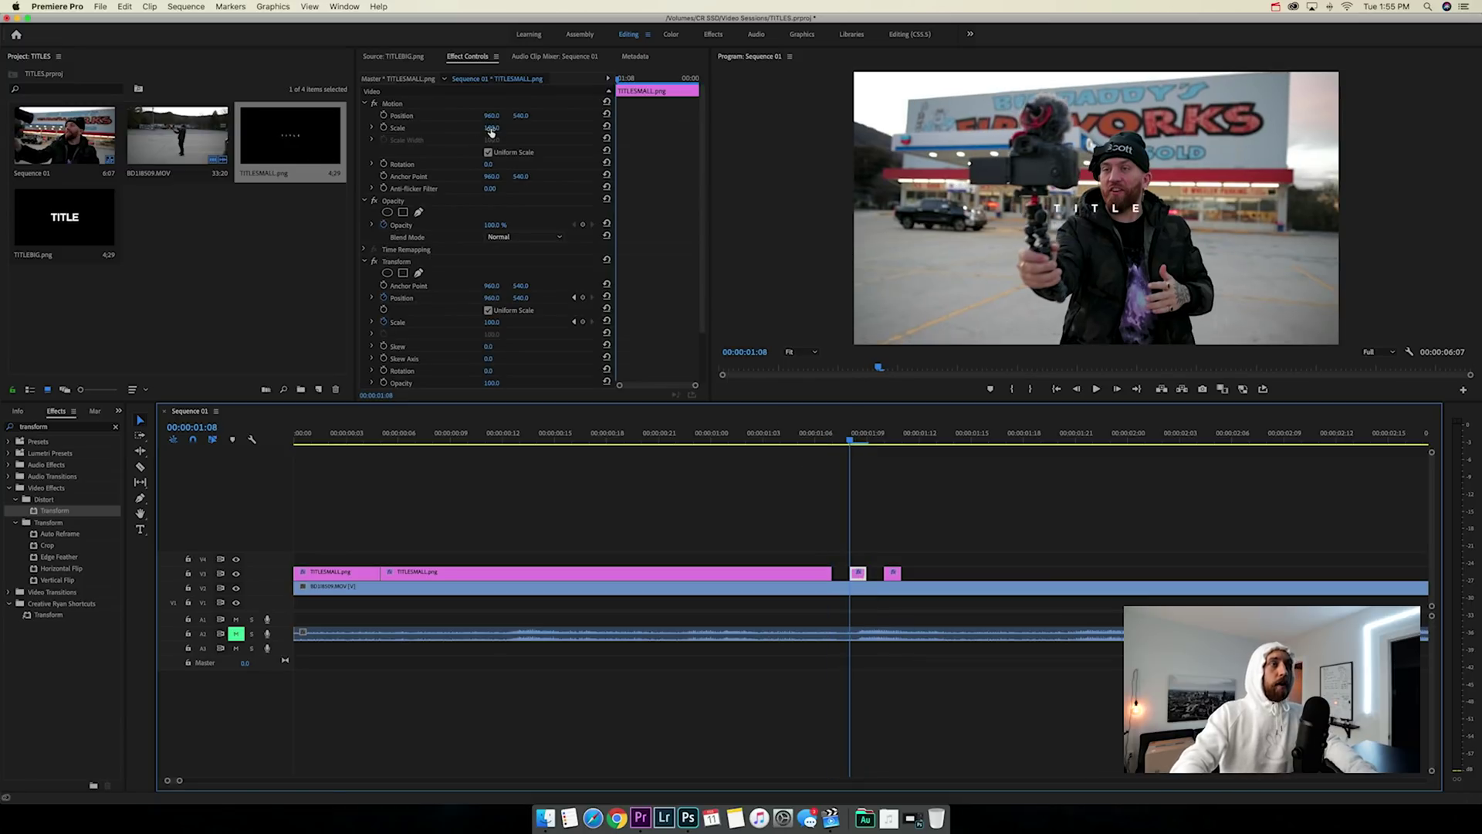
pyautogui.click(491, 128)
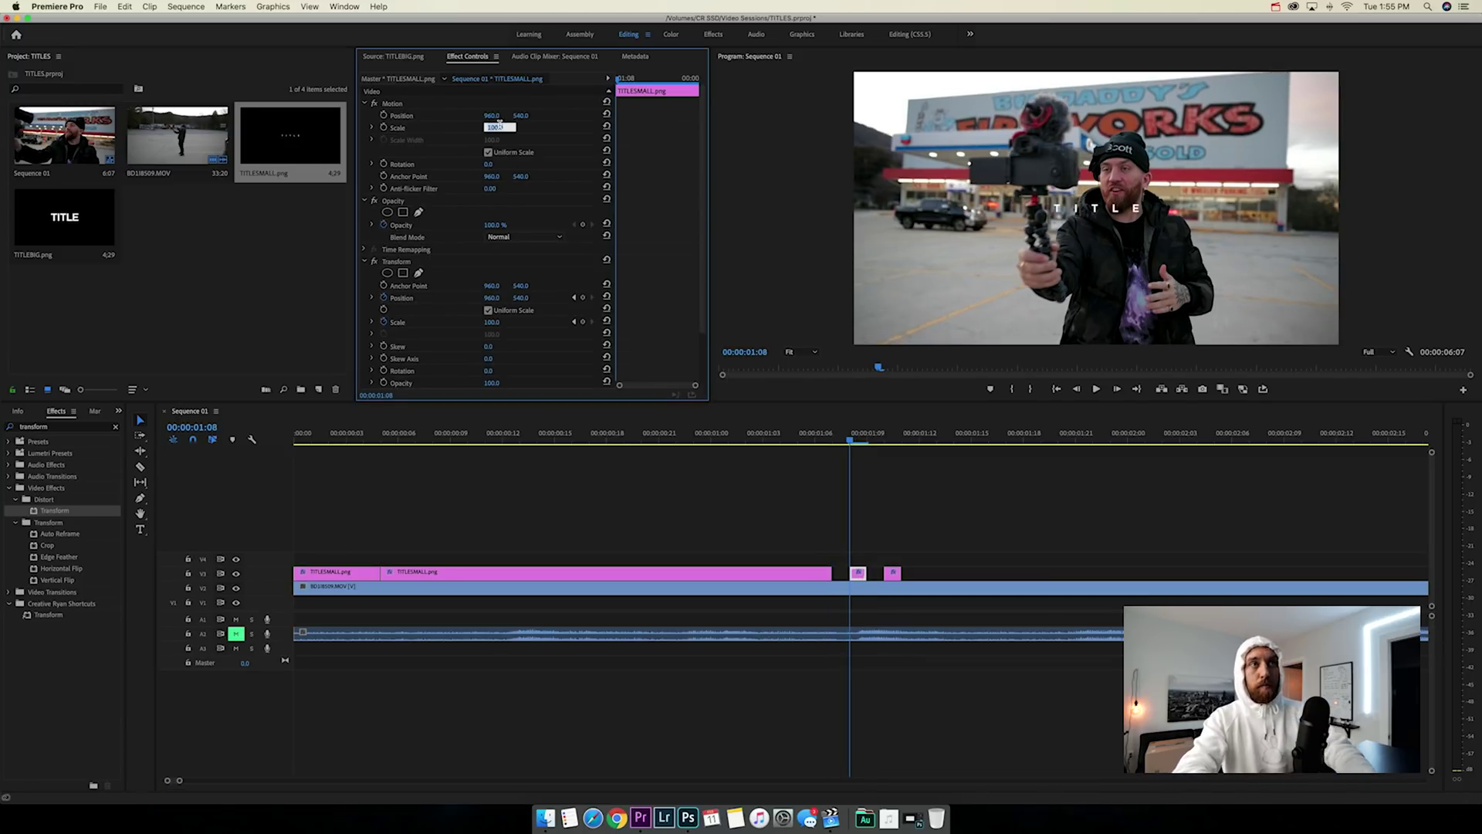
pyautogui.click(885, 438)
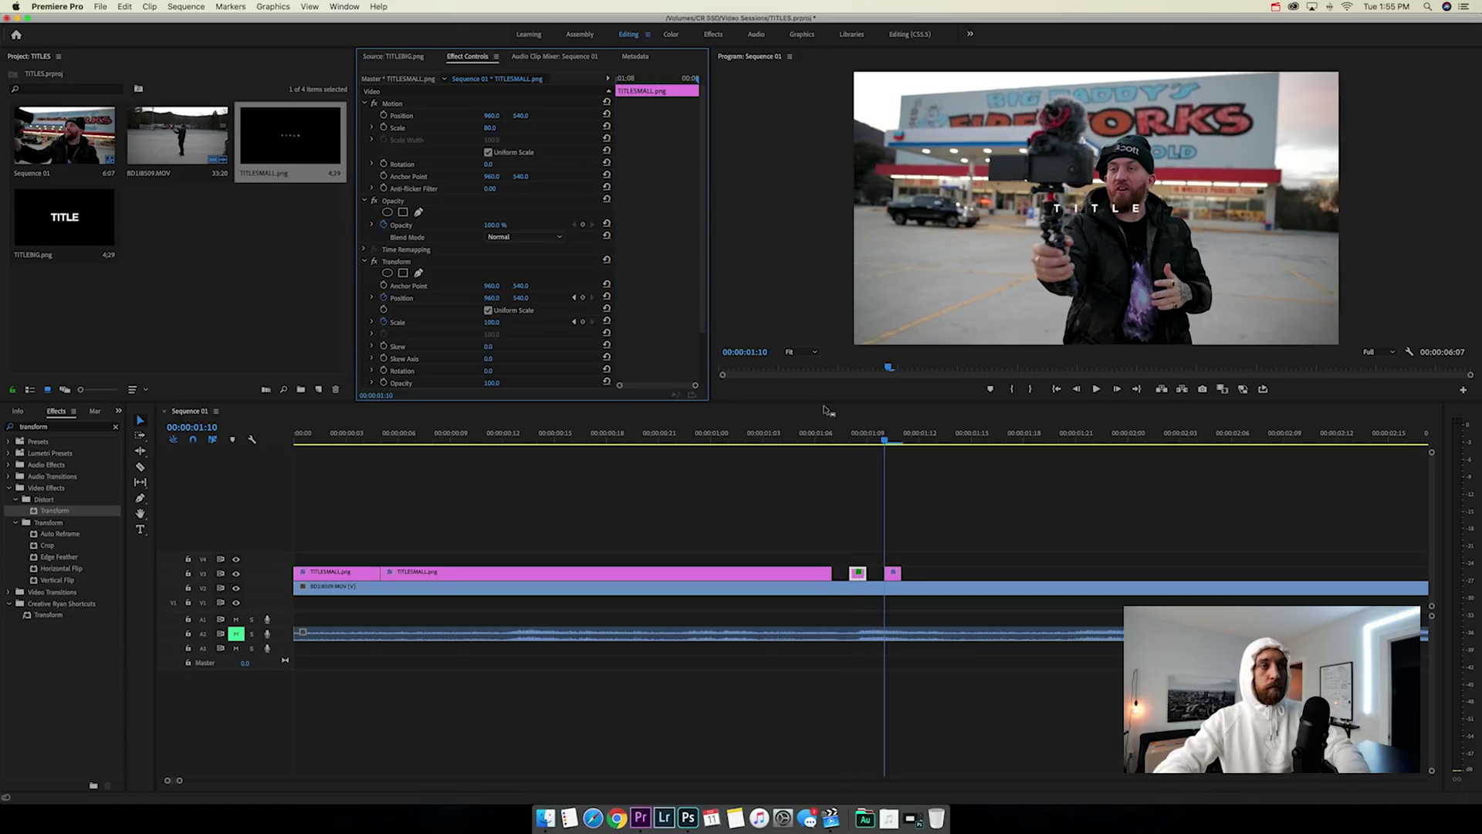
pyautogui.click(889, 572)
pyautogui.click(490, 127)
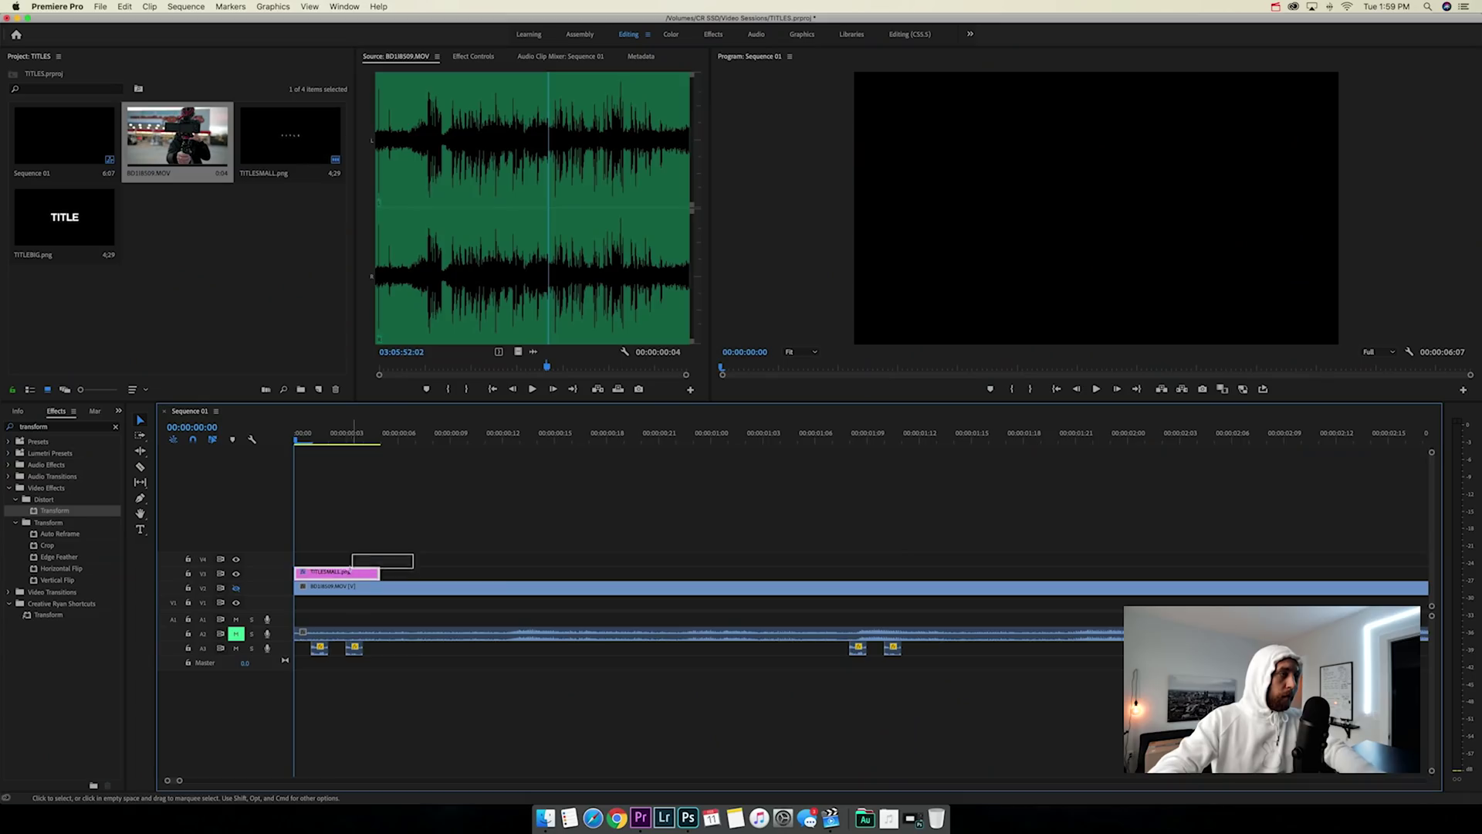
# - Clear the title pieces from V3 and the short audio clips from A3, and place a fresh TITLESMALL.png at the start of V3
pyautogui.press('Delete')
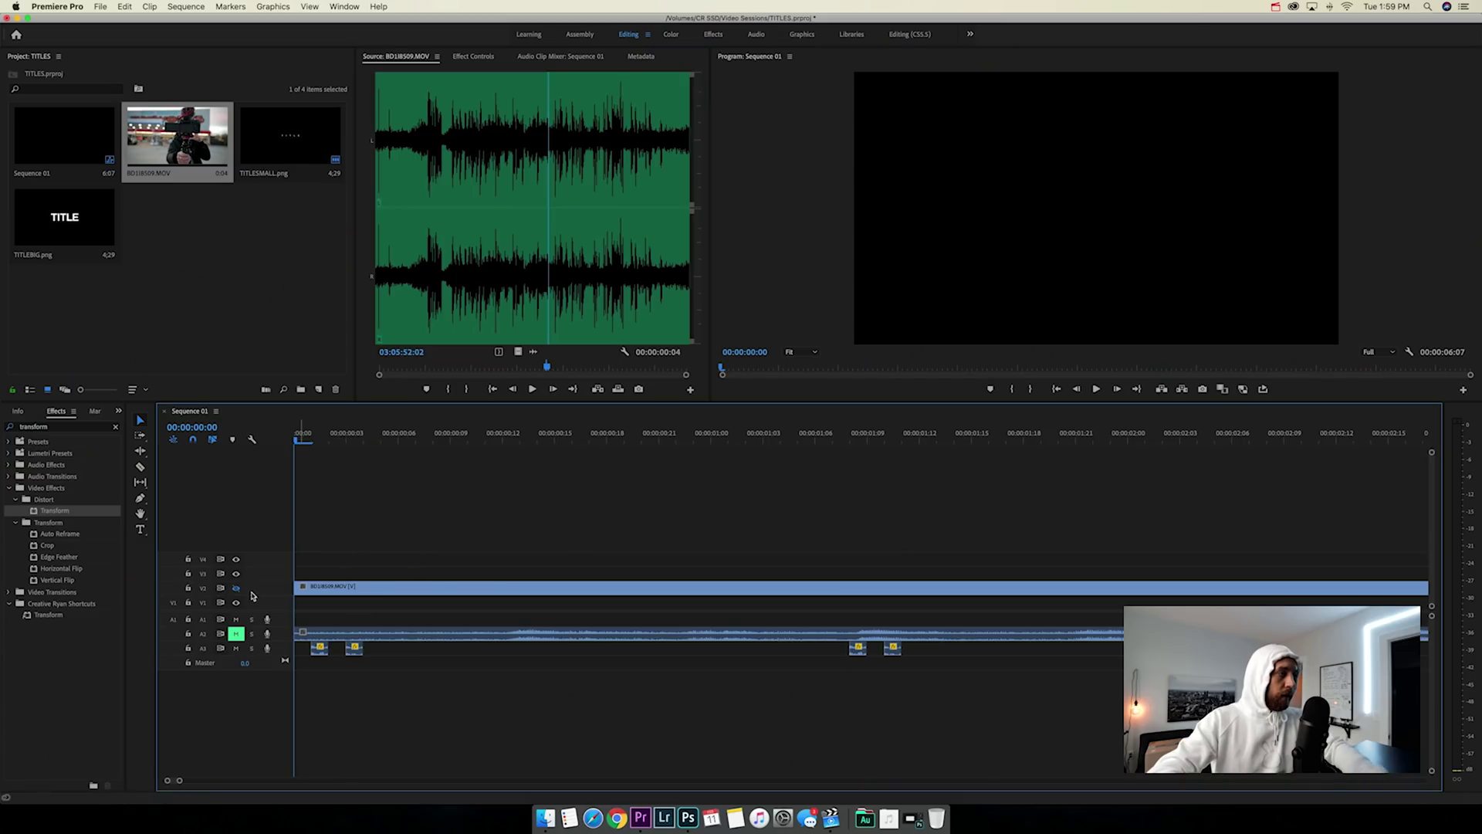
pyautogui.click(259, 242)
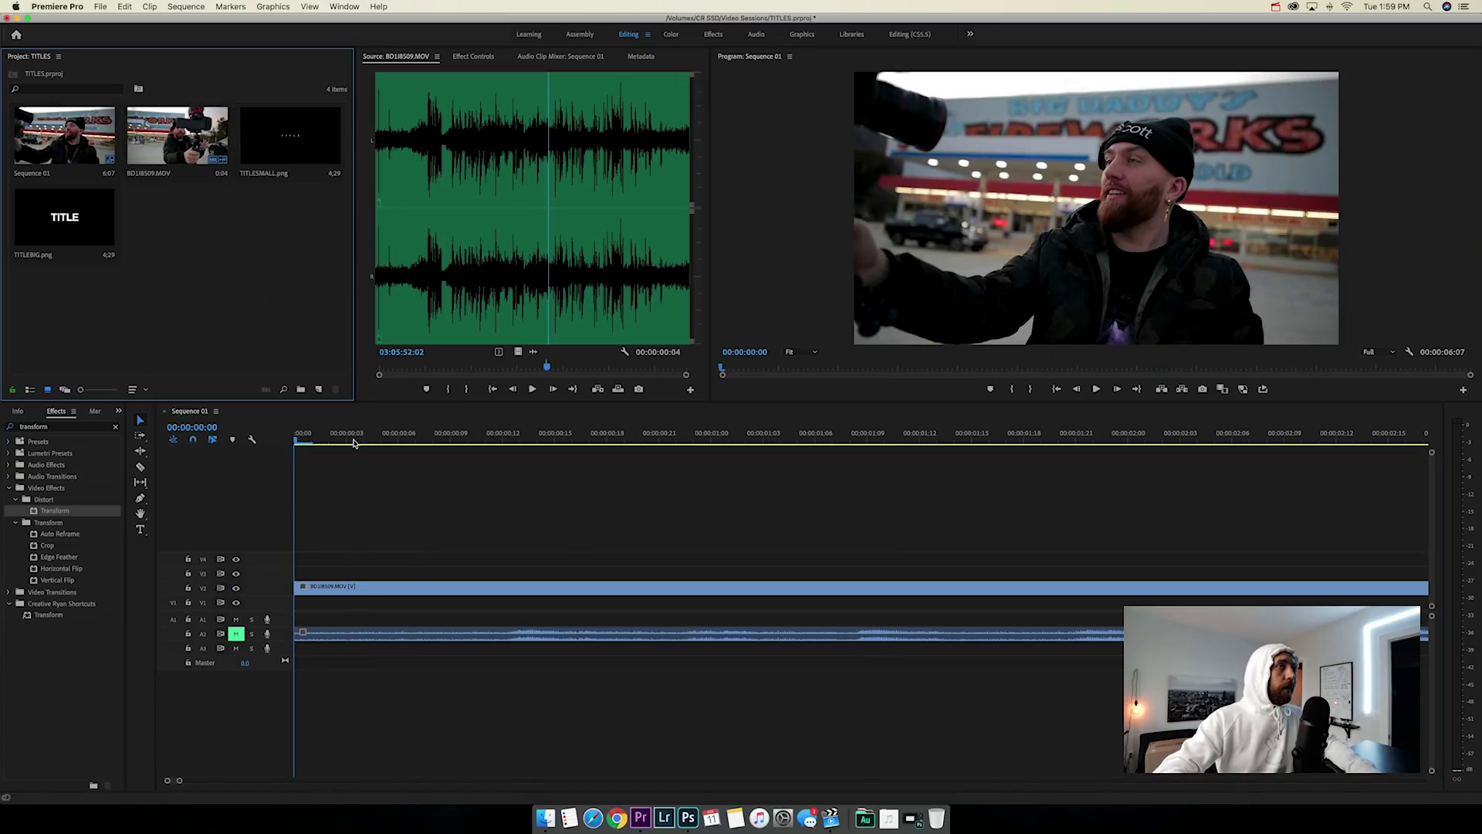
pyautogui.moveTo(292, 149); pyautogui.dragTo(367, 573)
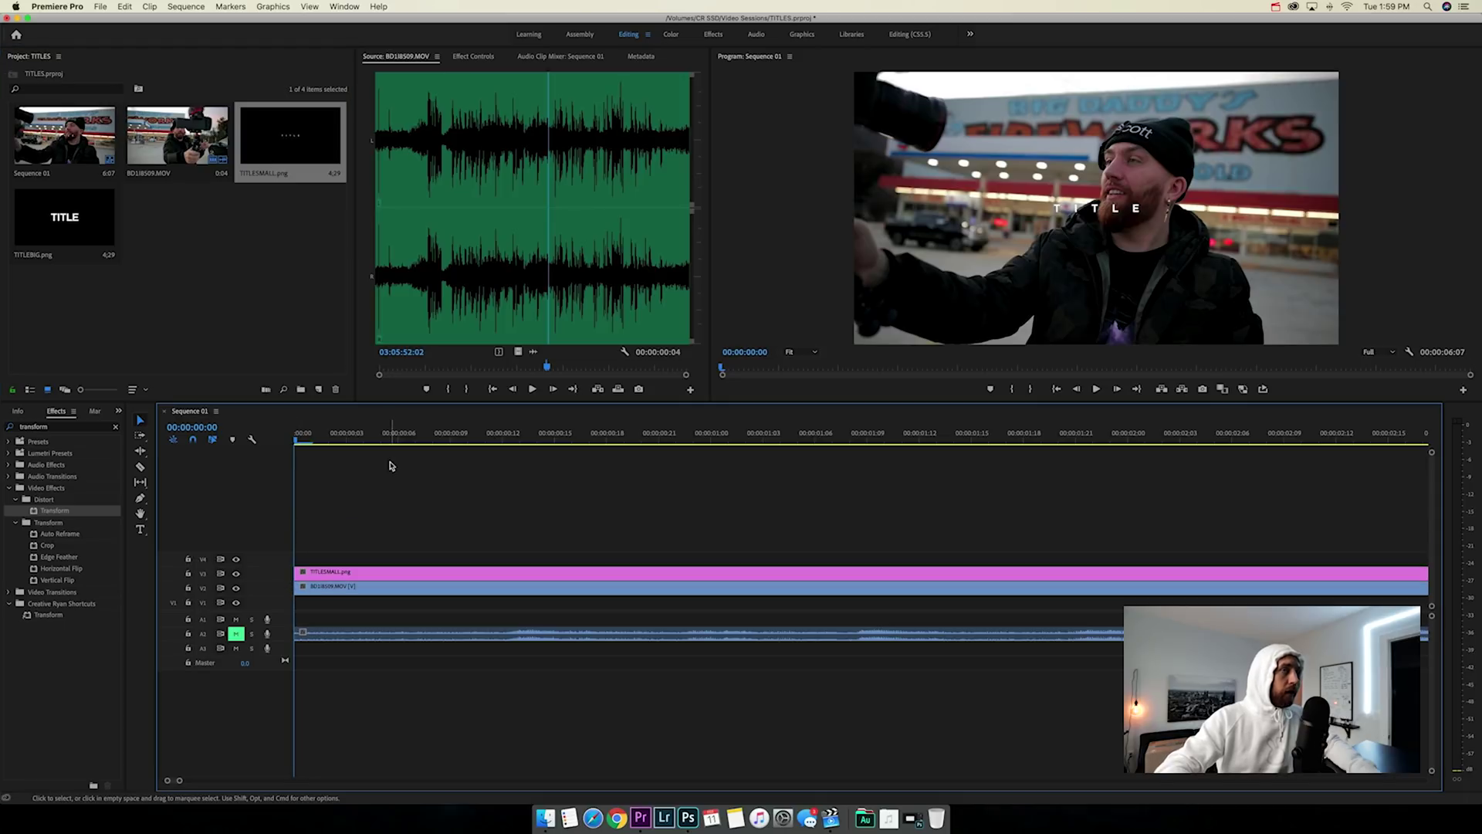
# - Start Motion scale keyframing on the new TITLESMALL.png clip at 00:00:00:00 with a value of 100
pyautogui.click(411, 576)
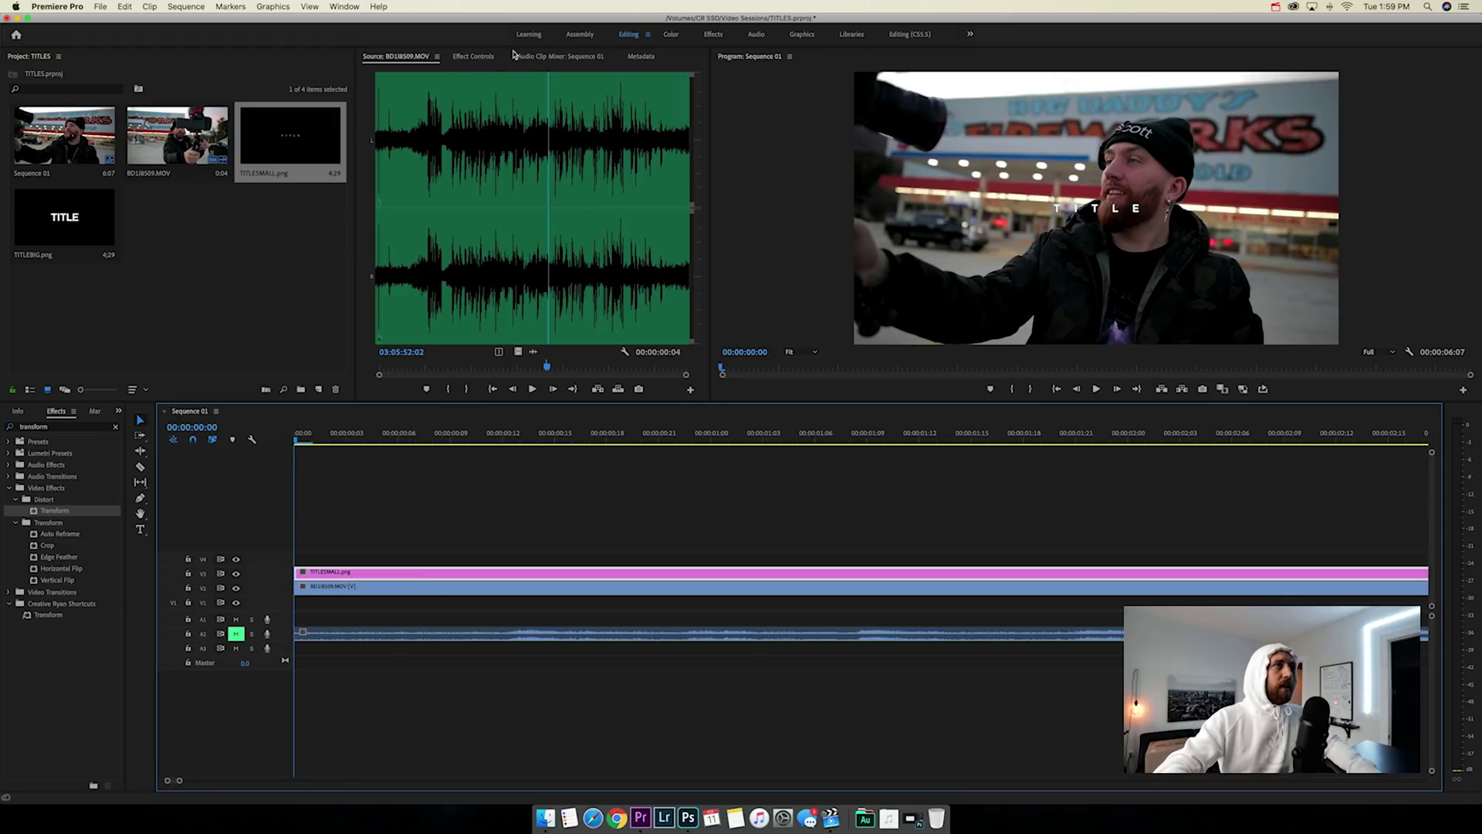
pyautogui.click(474, 57)
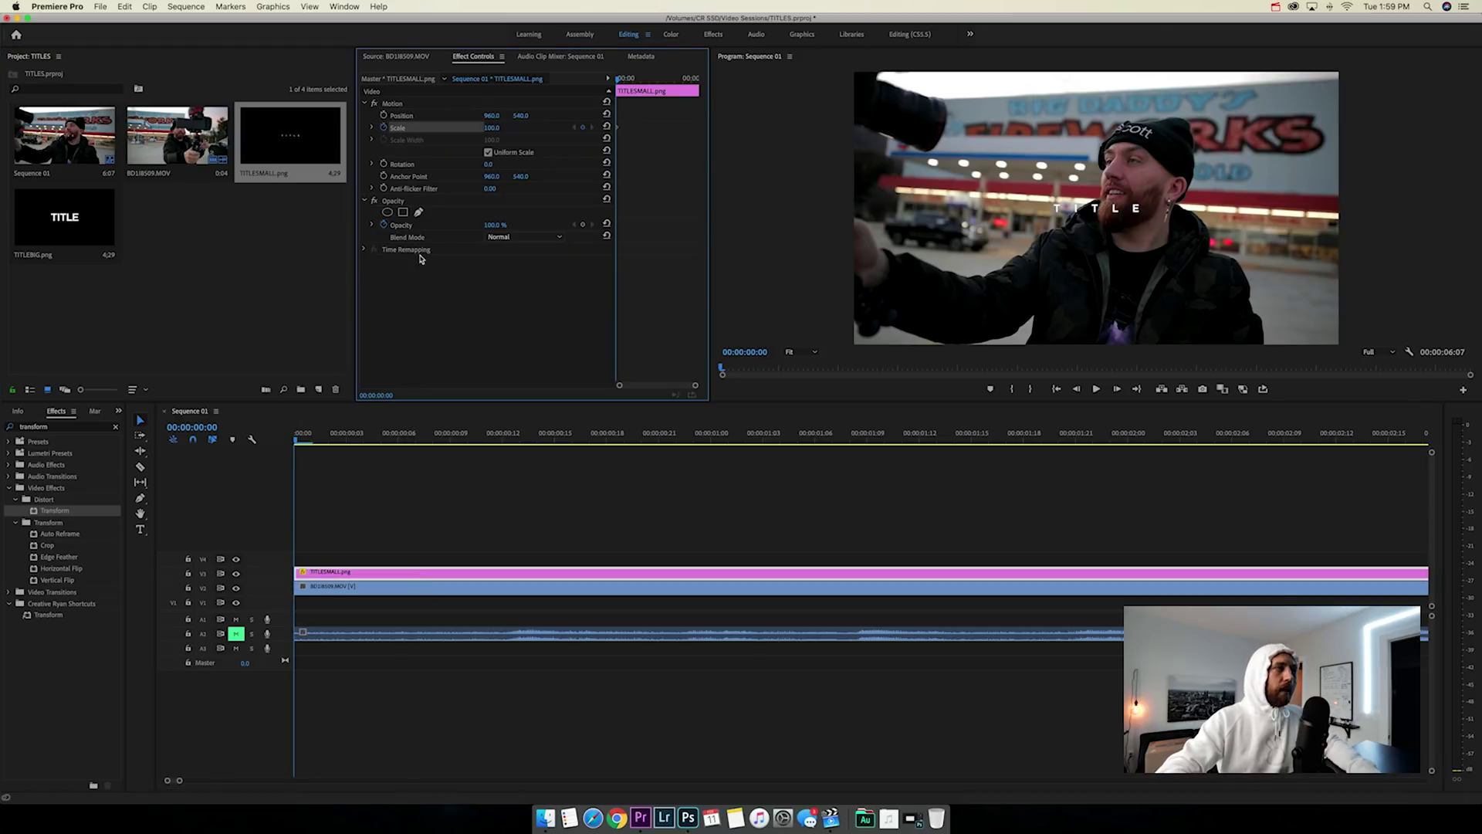
# - Trim the end of the TITLESMALL.png clip to 00:00:01:13
pyautogui.click(397, 482)
pyautogui.press('space')
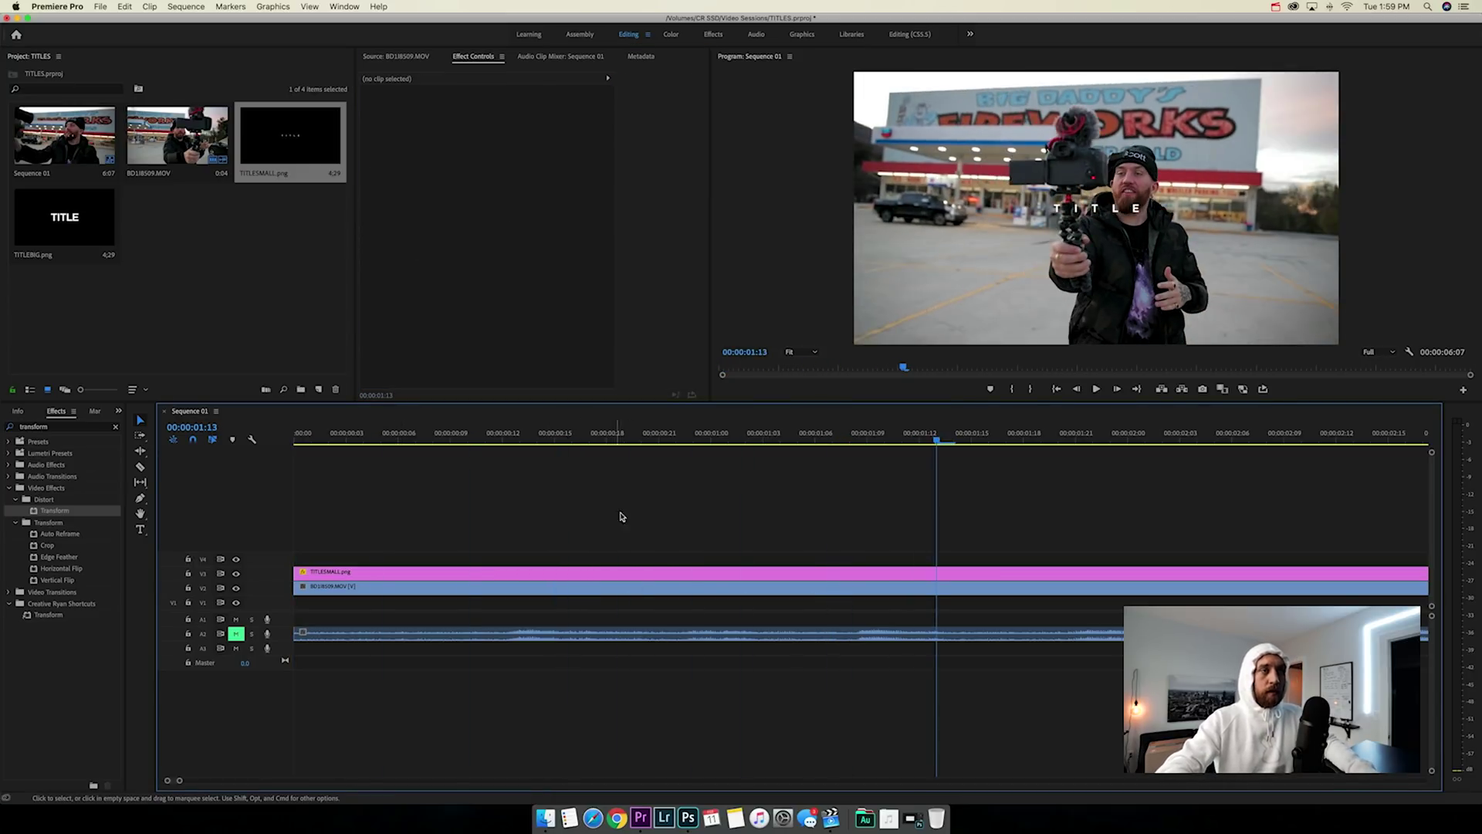
pyautogui.press('w')
pyautogui.press('v')
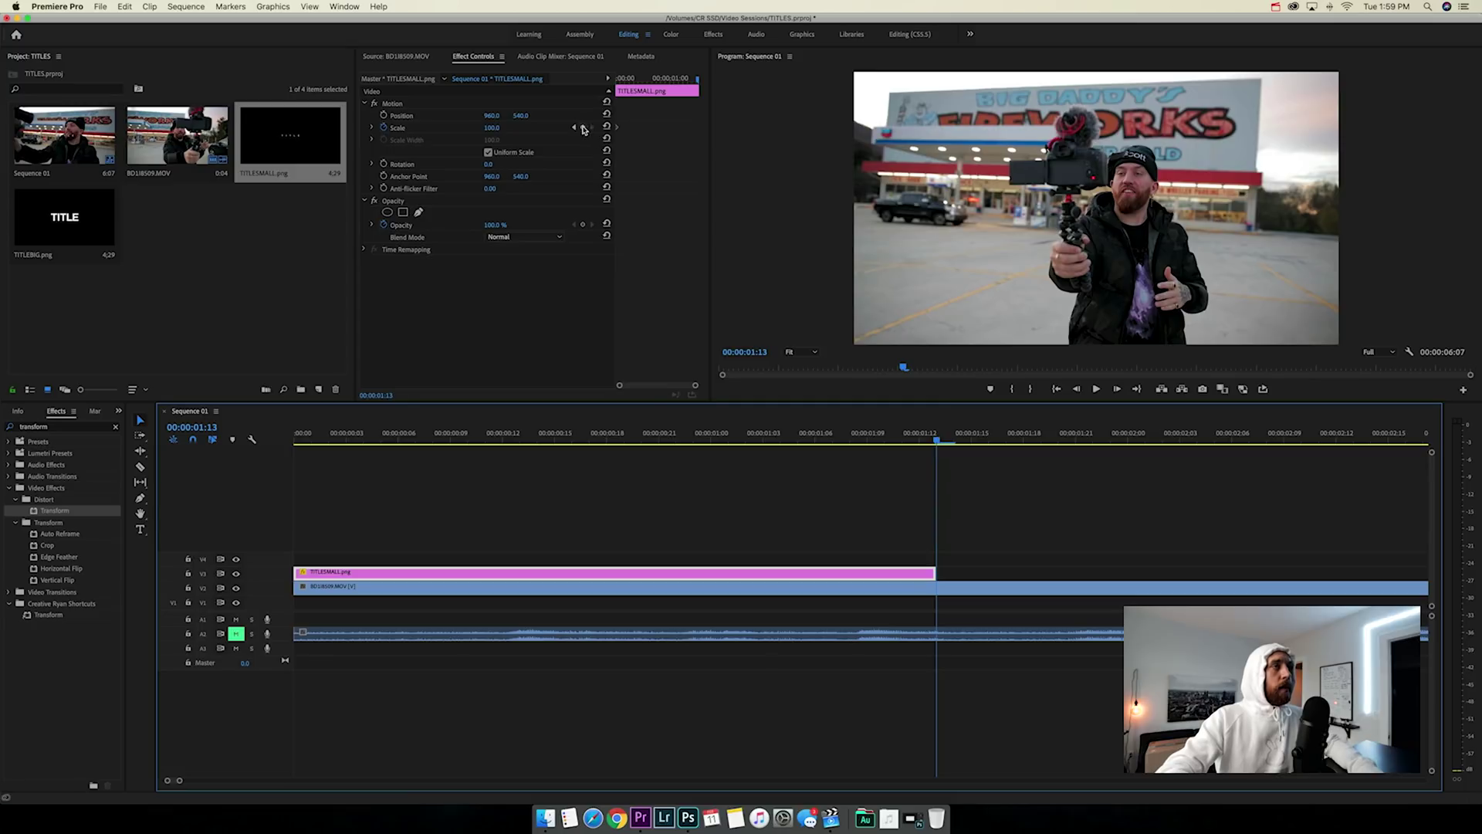
# - Keyframe a slightly larger Motion scale at the end of the TITLESMALL.png clip and play the title over black
pyautogui.click(492, 129)
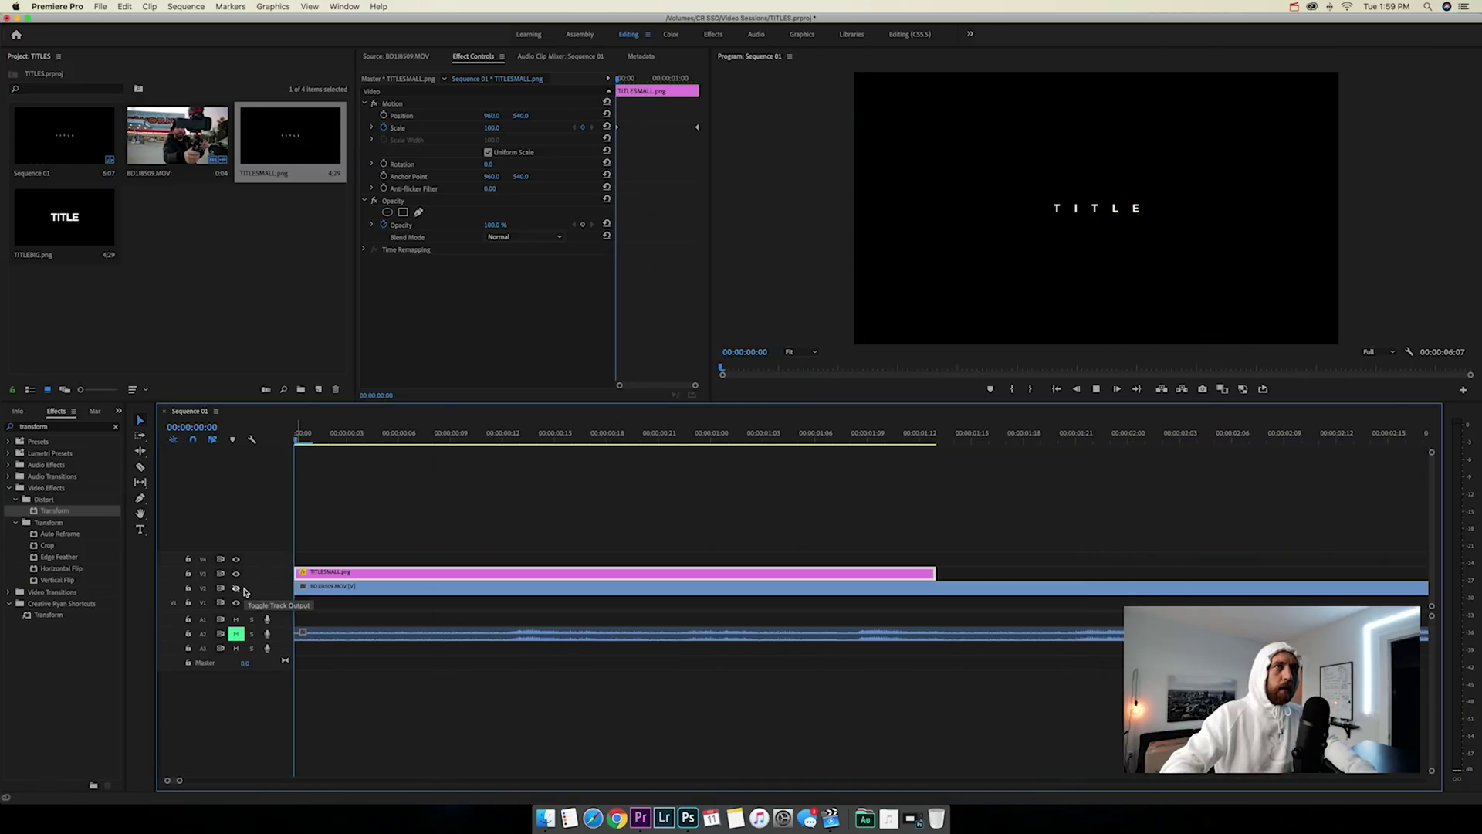
pyautogui.press('space')
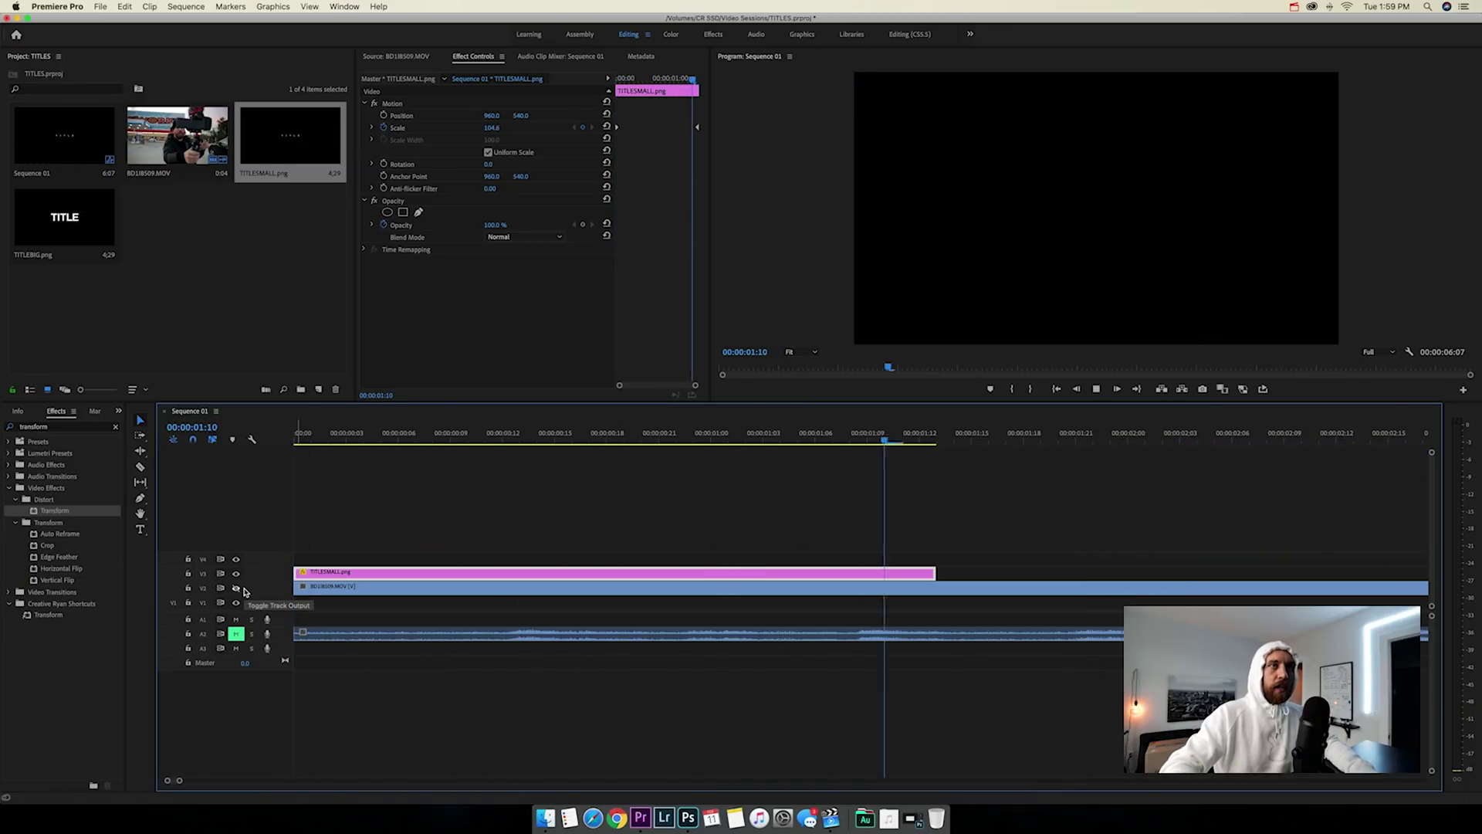